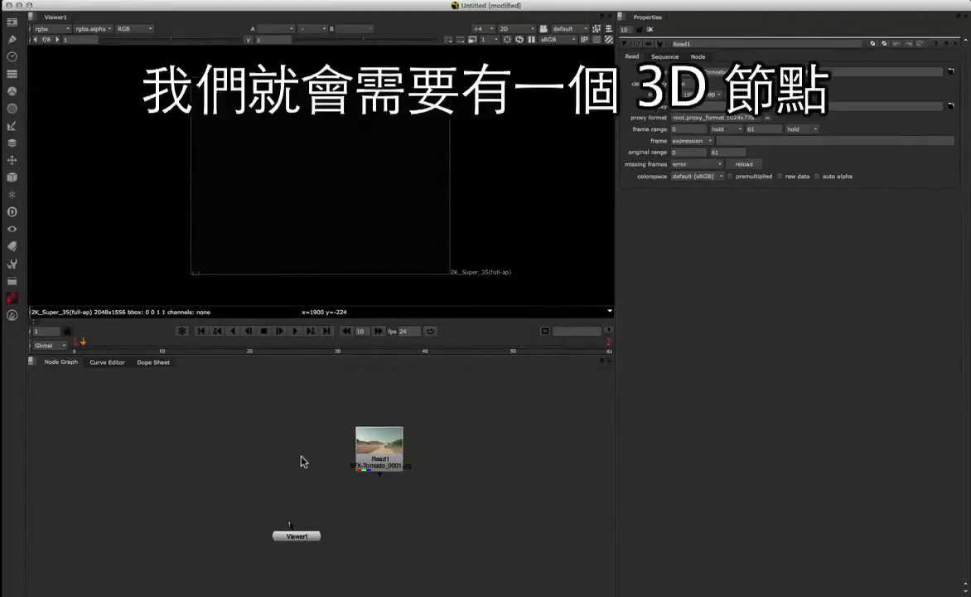
Add a Scene node to the node graph and place it above the viewer node
click(288, 446)
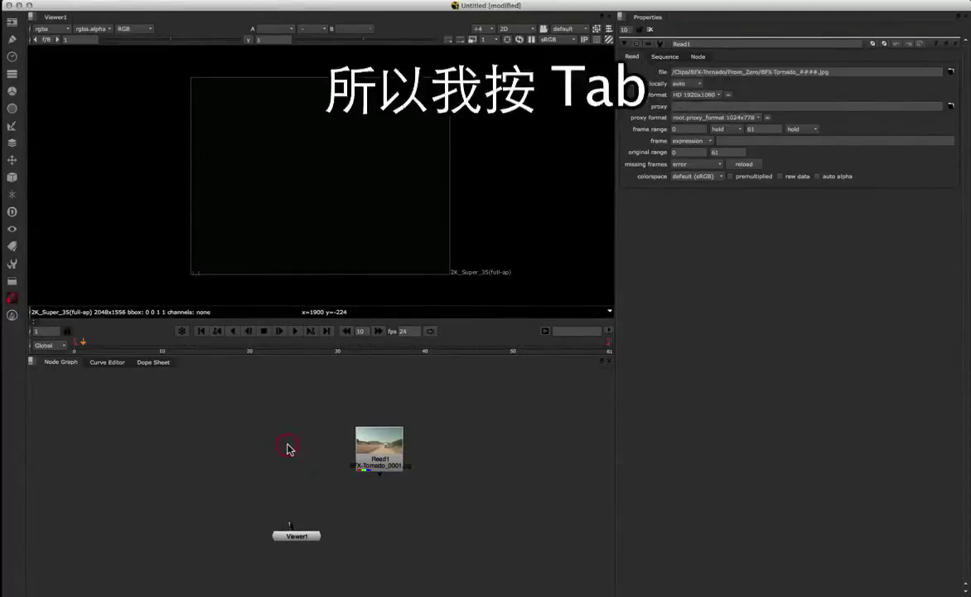
key(Tab)
text(scene)
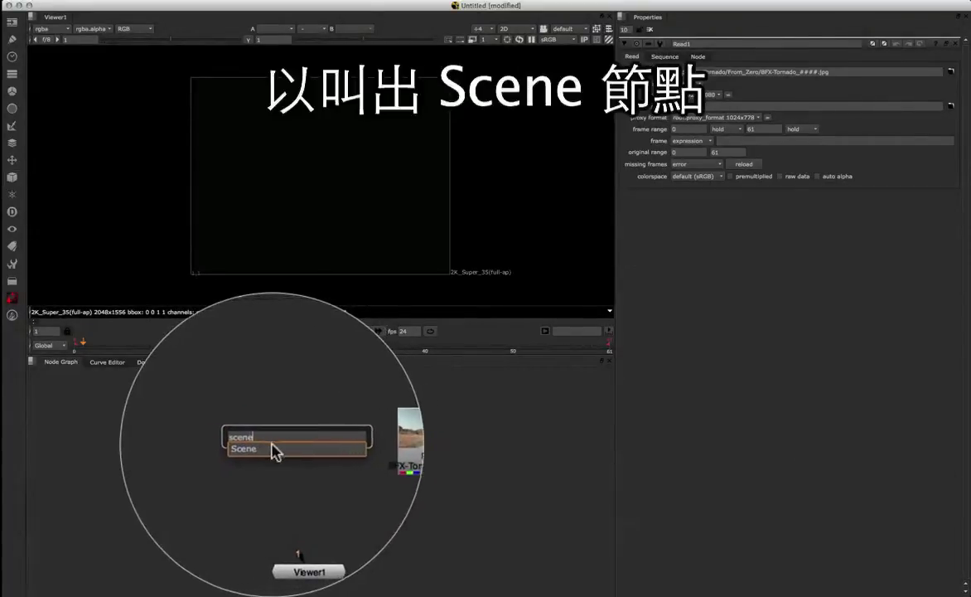
click(289, 458)
click(301, 450)
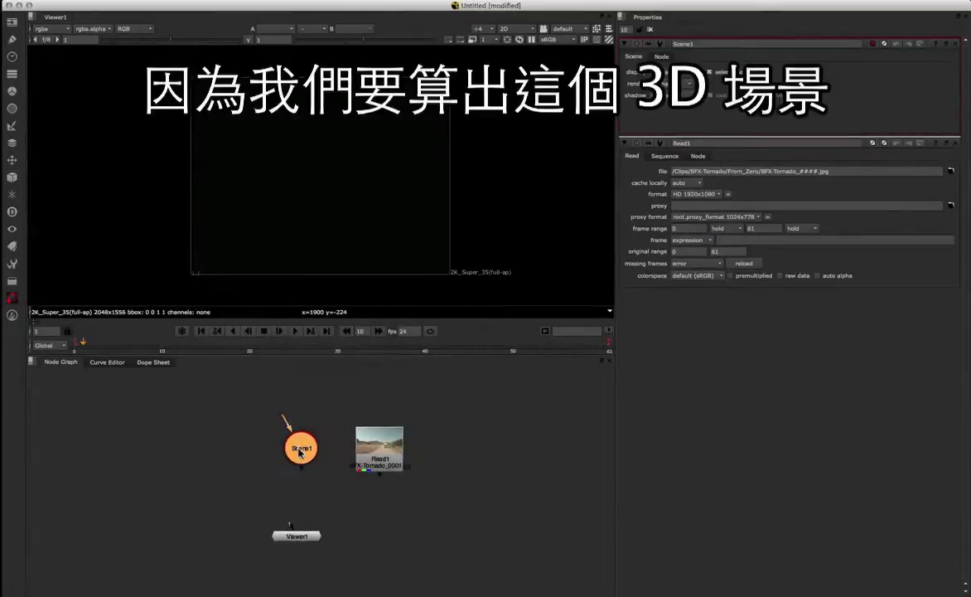
drag(300, 452, 301, 444)
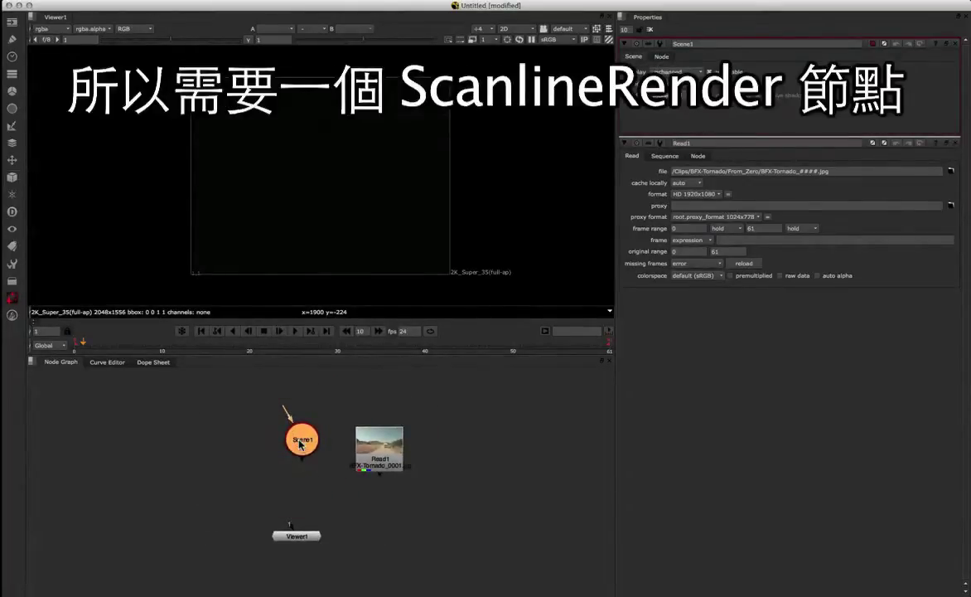
Add a ScanlineRender node fed by the Scene node and place it between the Scene and the viewer
key(Tab)
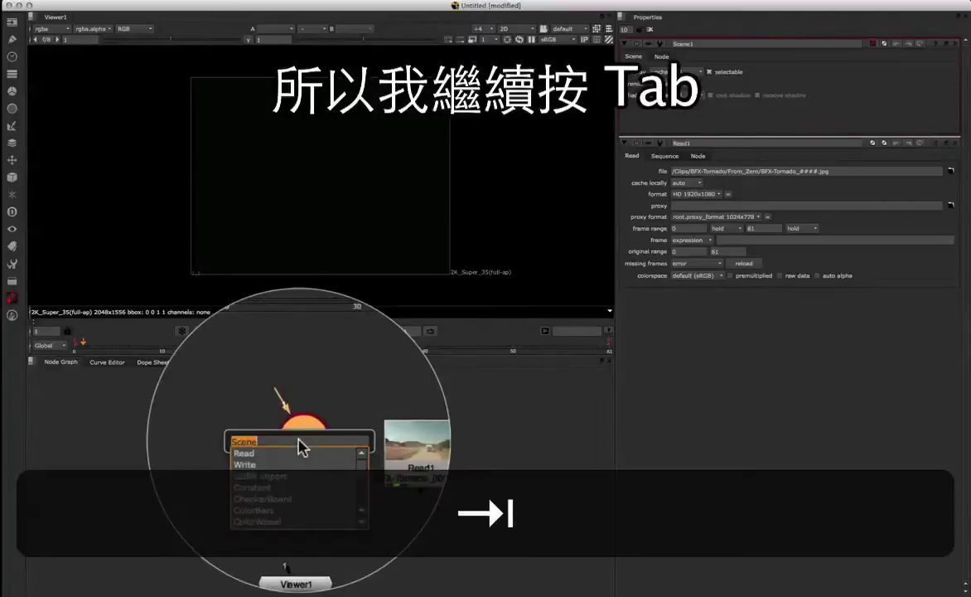
text(scan)
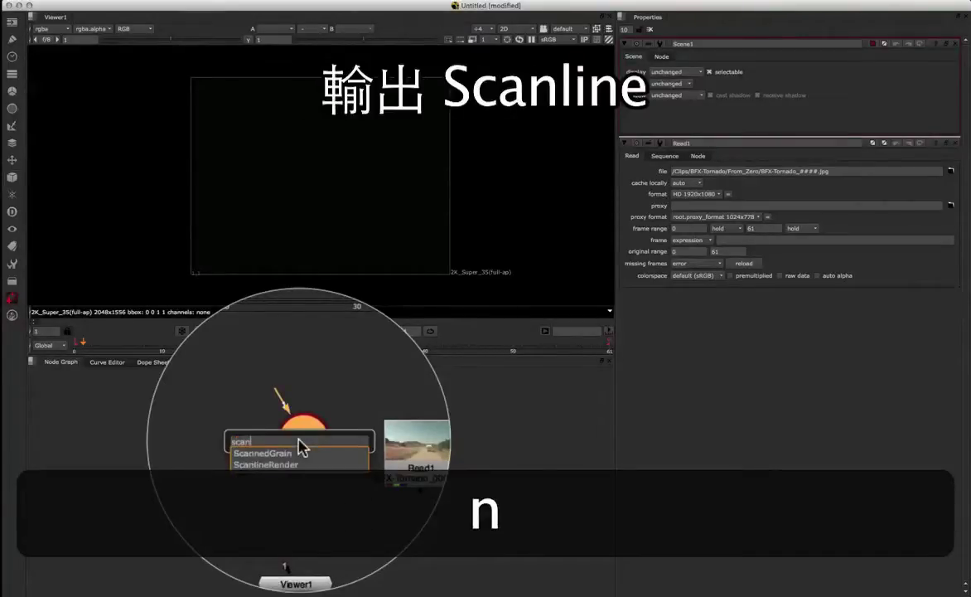
text(lineRender)
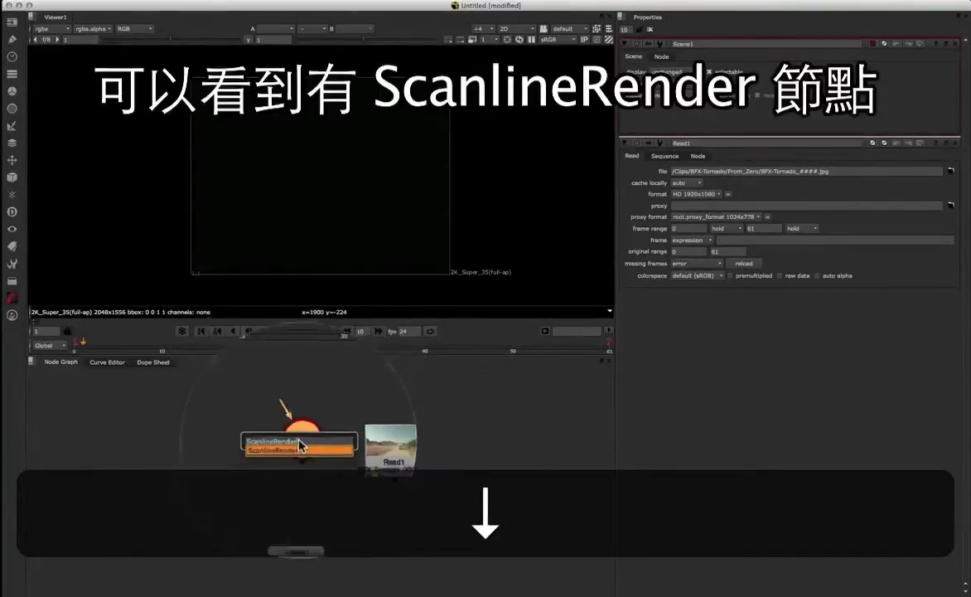
key(Return)
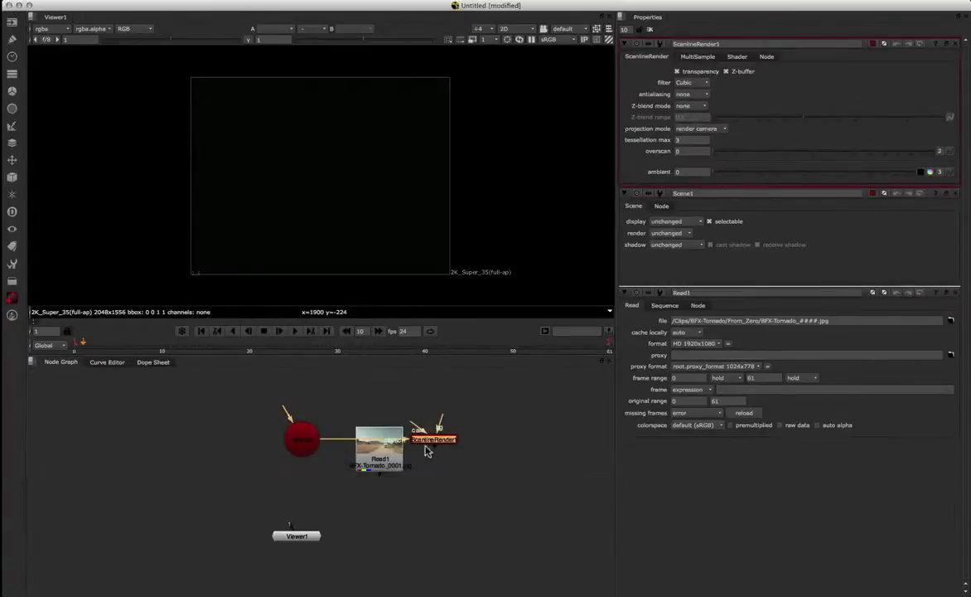
drag(419, 458, 301, 501)
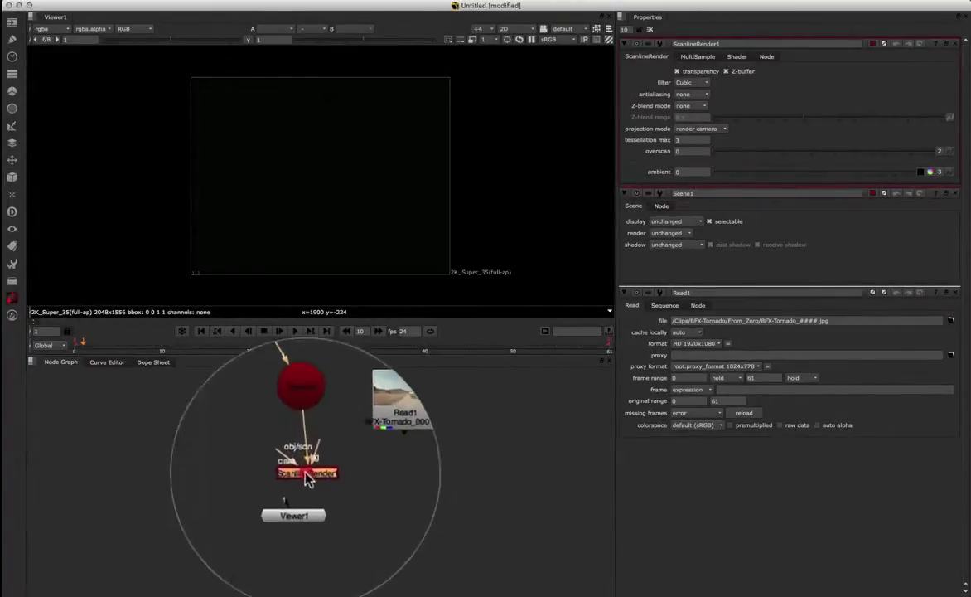
Connect the Read1 footage to the ScanlineRender's bg input and feed the render's output to the viewer
drag(334, 452, 404, 445)
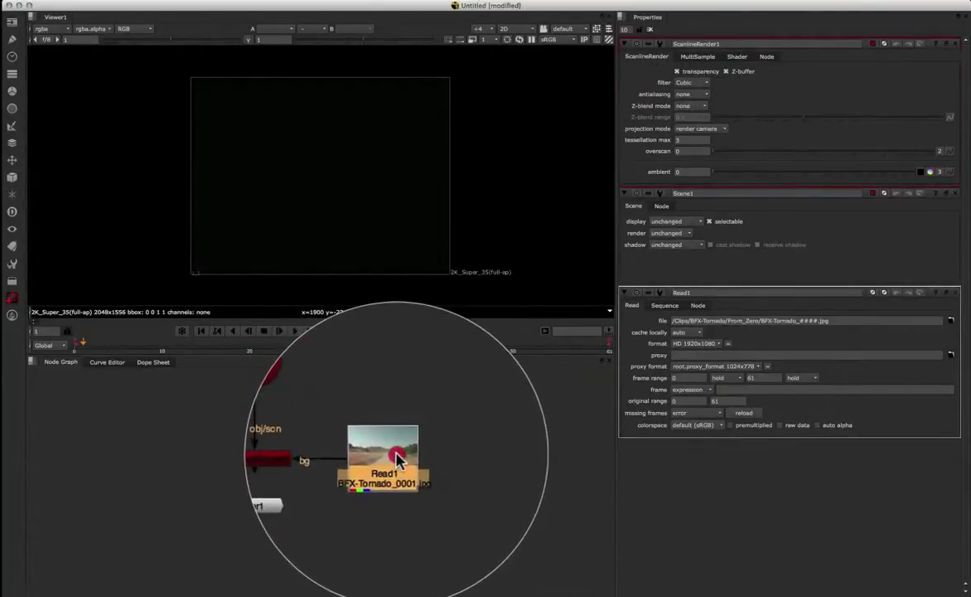
drag(302, 468, 308, 510)
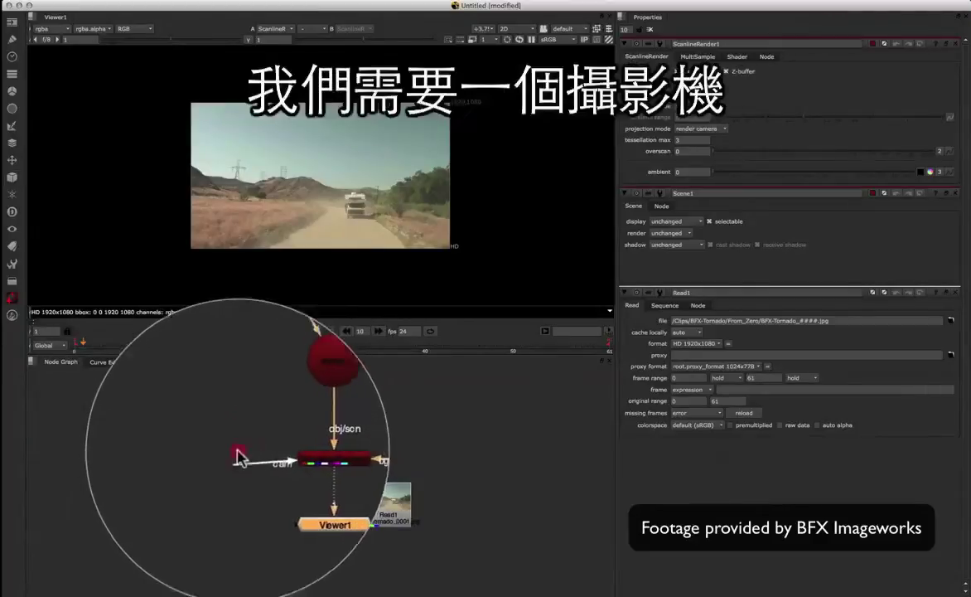
Add a Camera node beside the ScanlineRender and connect it to the cam input
mouse_move(240, 459)
mouse_down()
mouse_move(244, 450)
mouse_move(246, 458)
mouse_up()
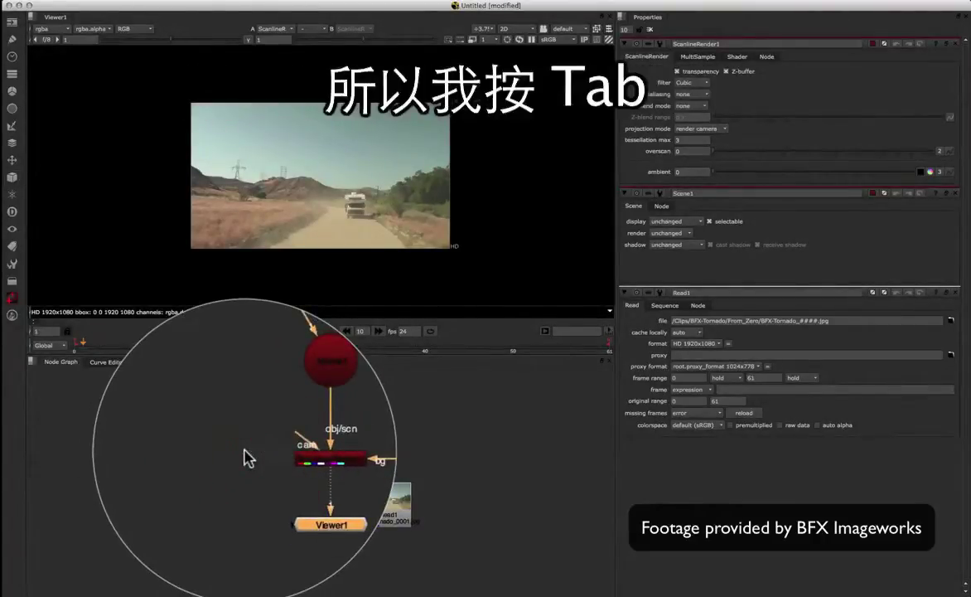
key(Tab)
text(ca)
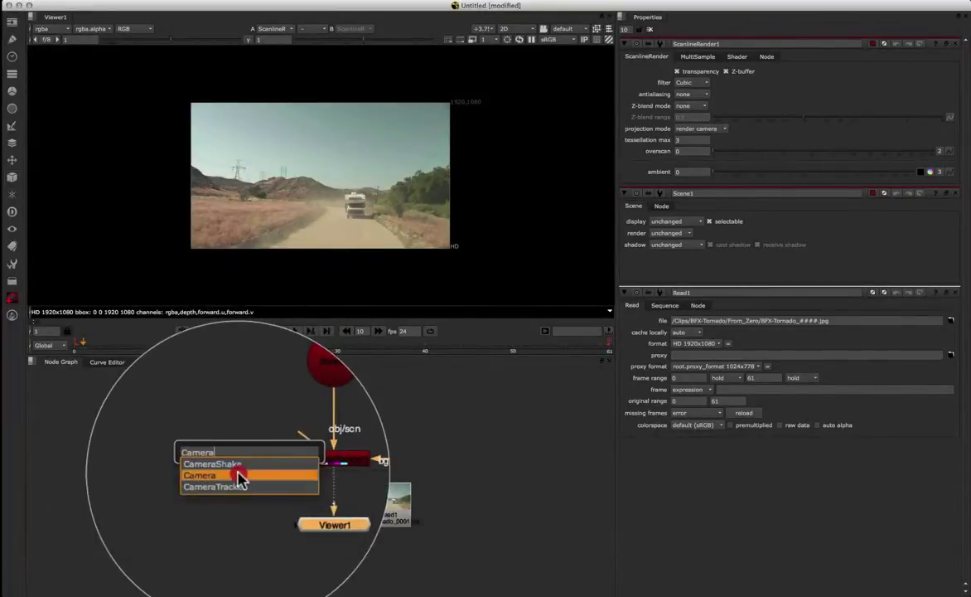
click(262, 474)
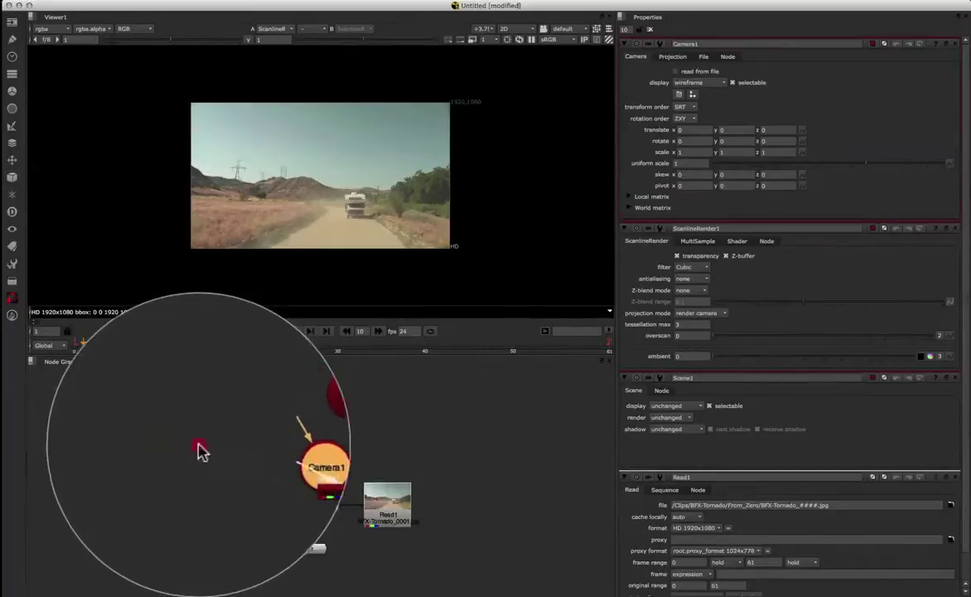
mouse_move(279, 447)
mouse_down()
mouse_move(225, 447)
mouse_move(289, 458)
mouse_up()
drag(221, 450, 233, 469)
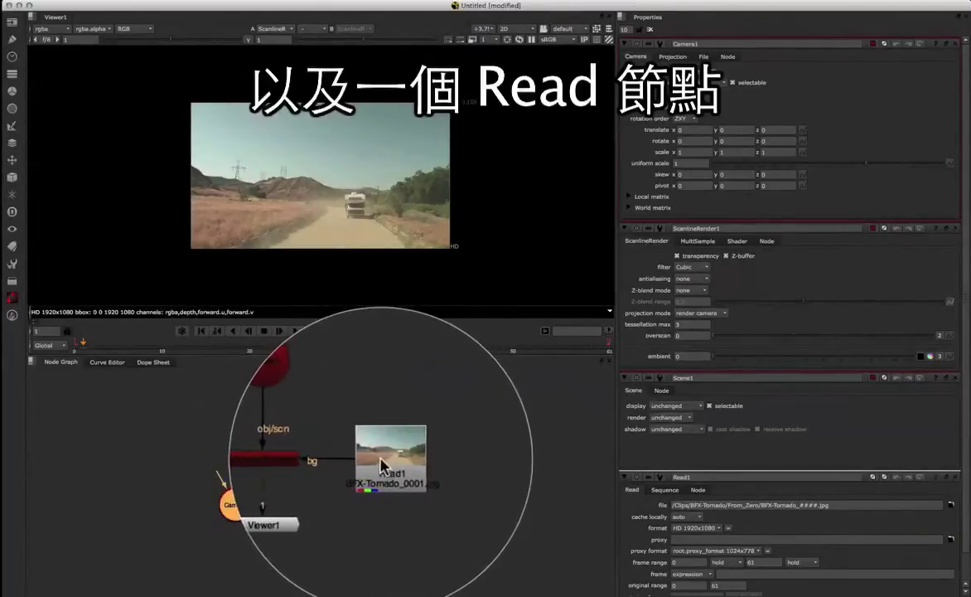
Add an unattached ReadGeo node, connect it to the Scene's input and place it above the Read1 footage
click(307, 450)
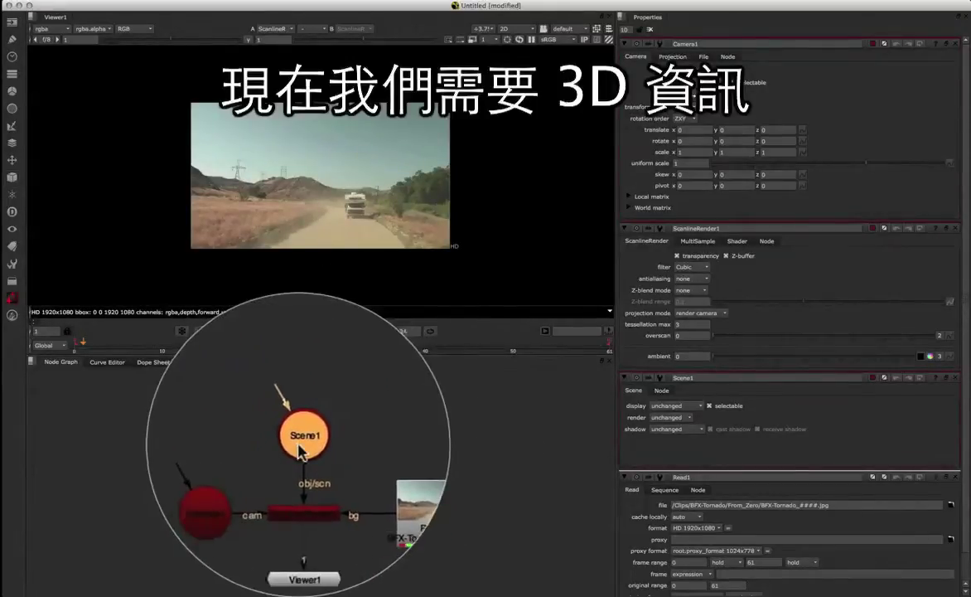
click(353, 423)
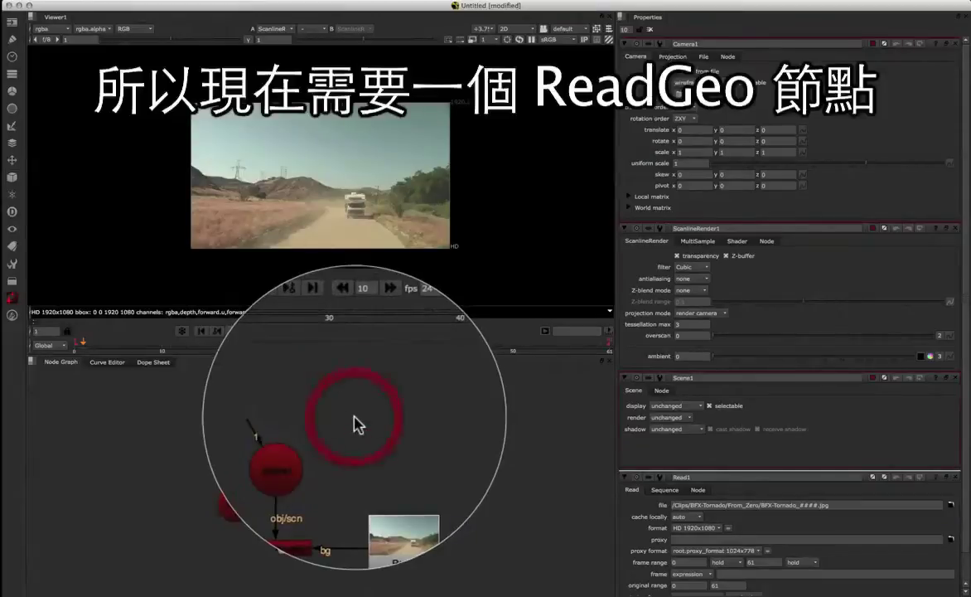
key(Tab)
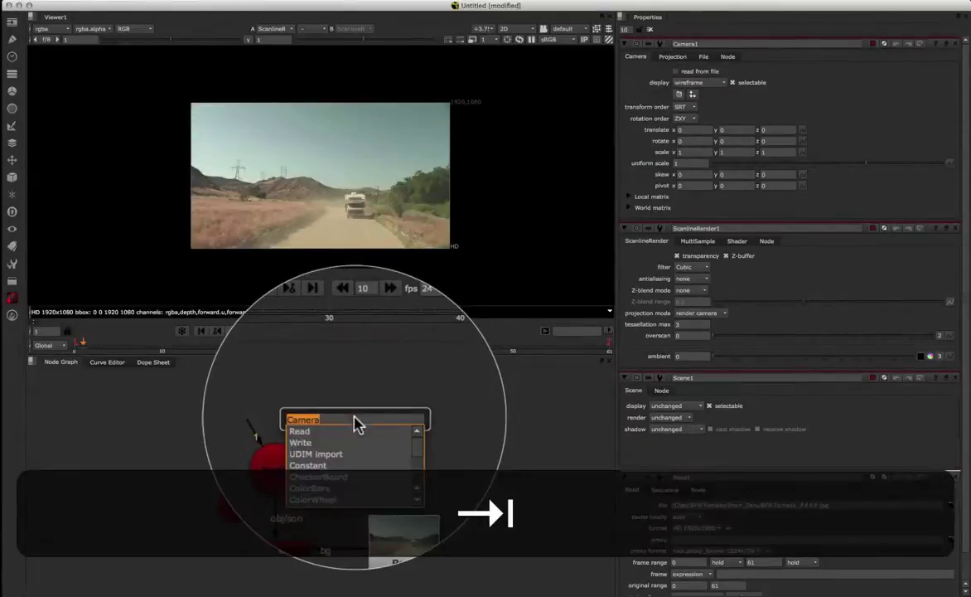
text(readgeo)
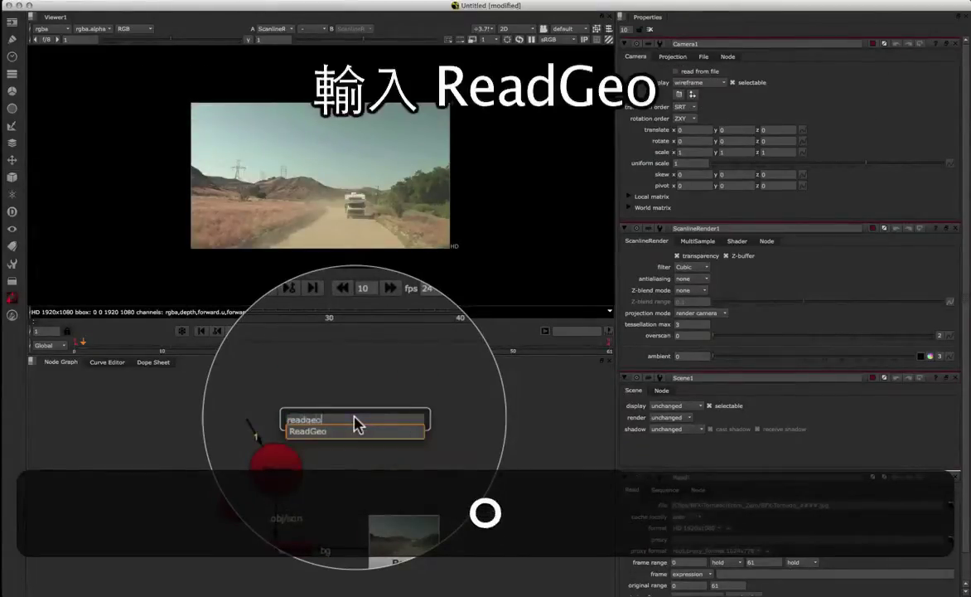
click(354, 427)
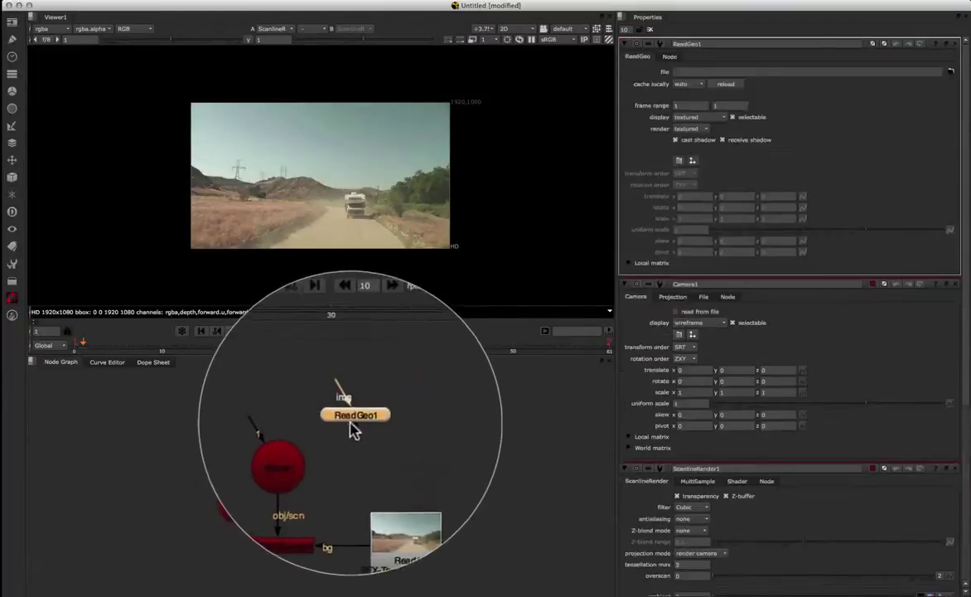
drag(352, 421, 307, 444)
drag(379, 413, 390, 445)
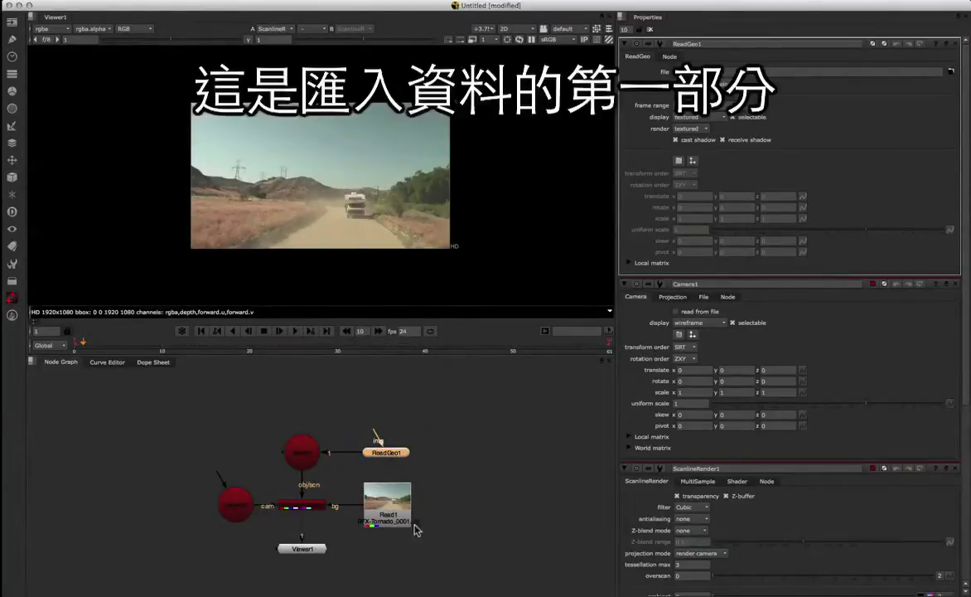
Enable read from file on Camera1 and load /Clips/BFX-Tornado/BFX-Nuke.fbx, agreeing to overwrite the current camera data
double_click(237, 506)
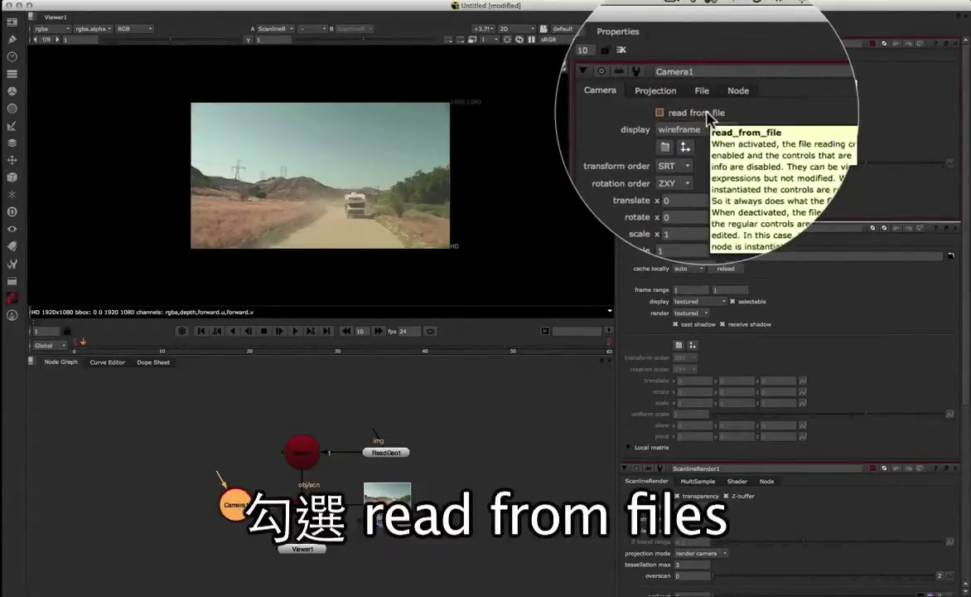
click(661, 113)
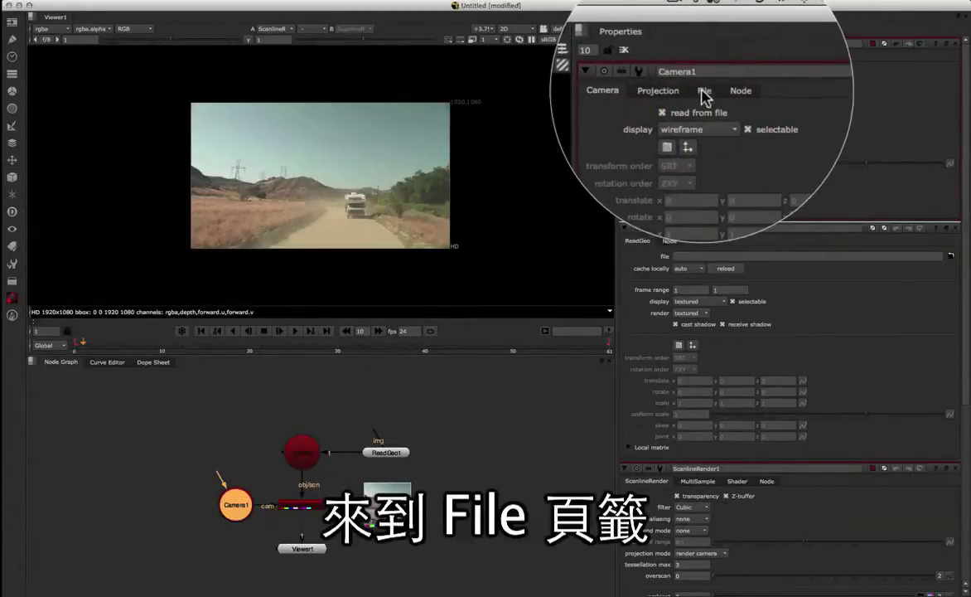
click(703, 94)
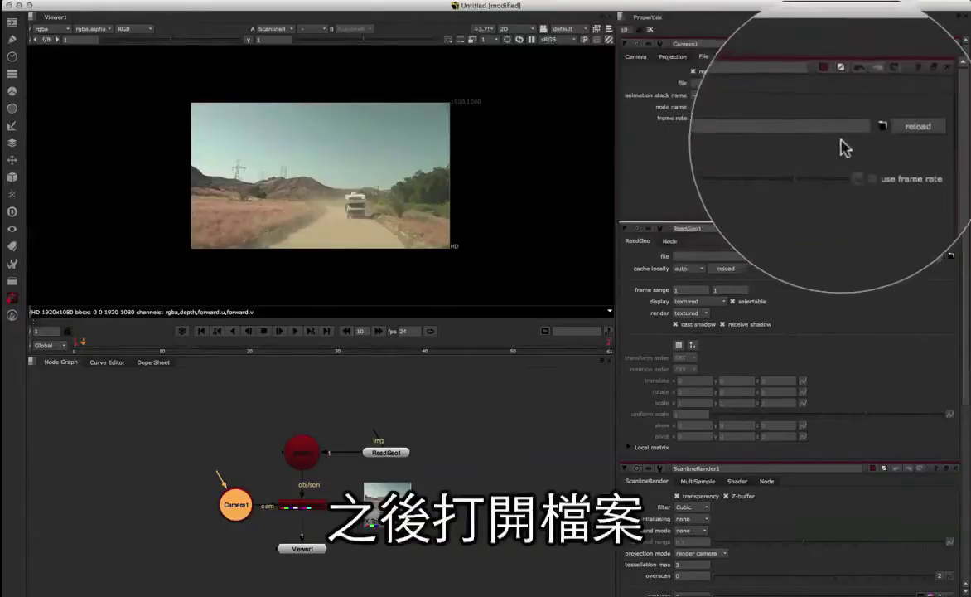
click(901, 83)
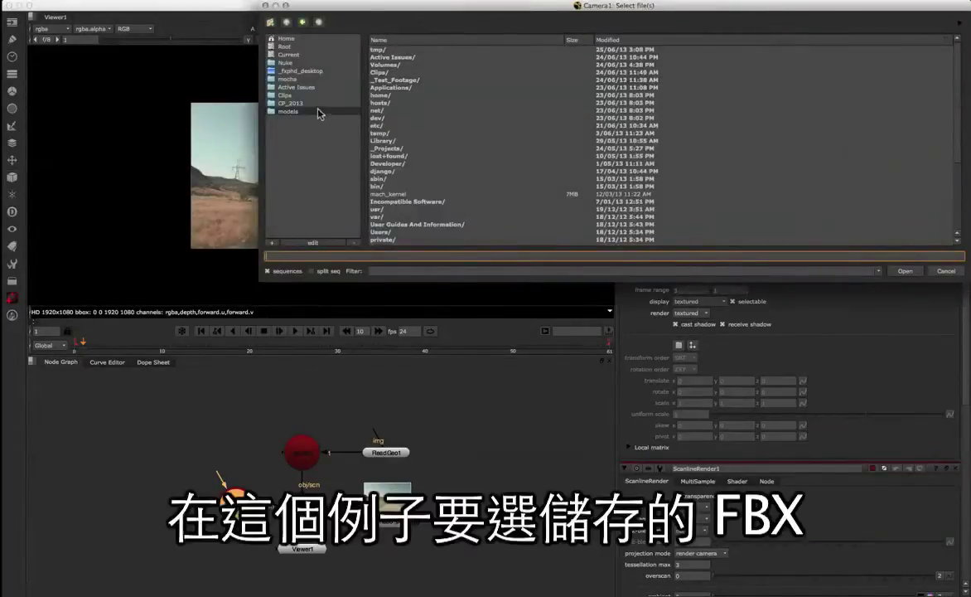
click(408, 50)
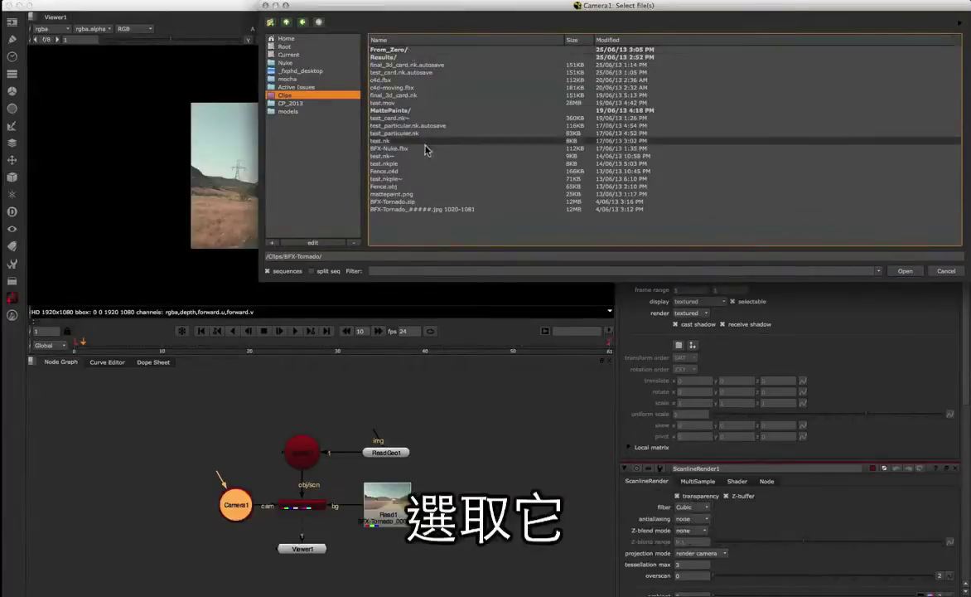
double_click(397, 148)
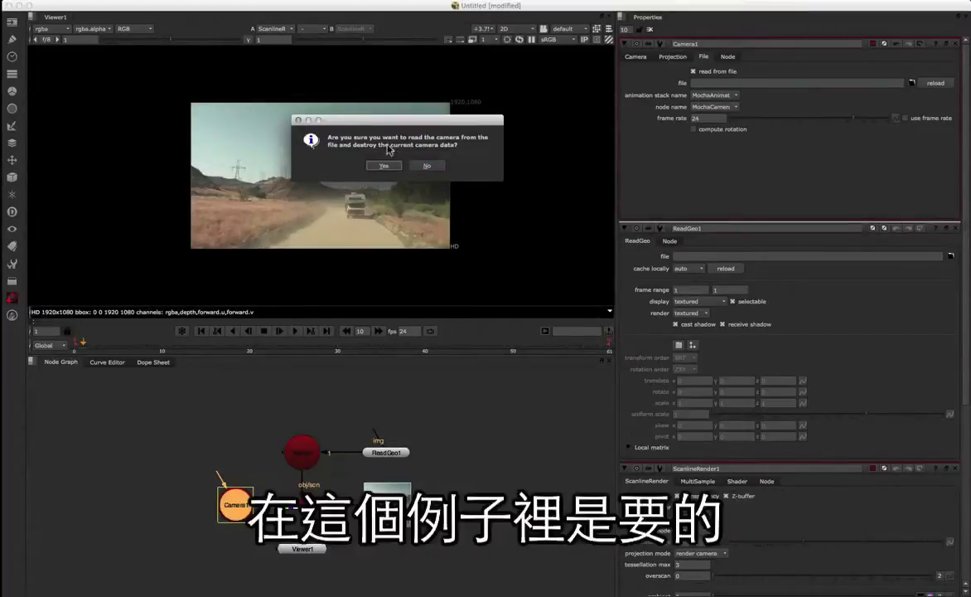
click(384, 166)
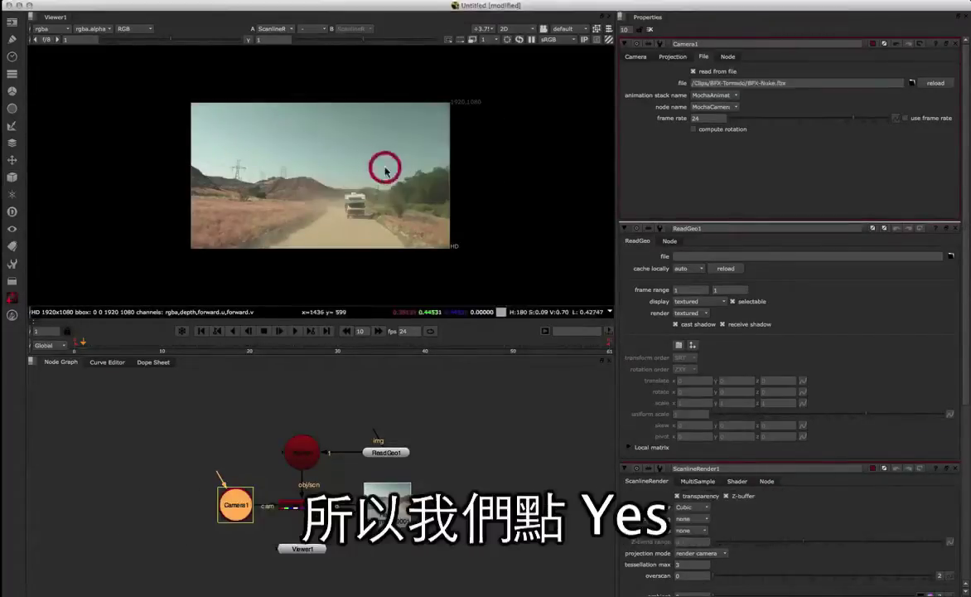
Load /Clips/BFX-Tornado/BFX-Nuke.fbx as the file of the ReadGeo1 node
click(387, 452)
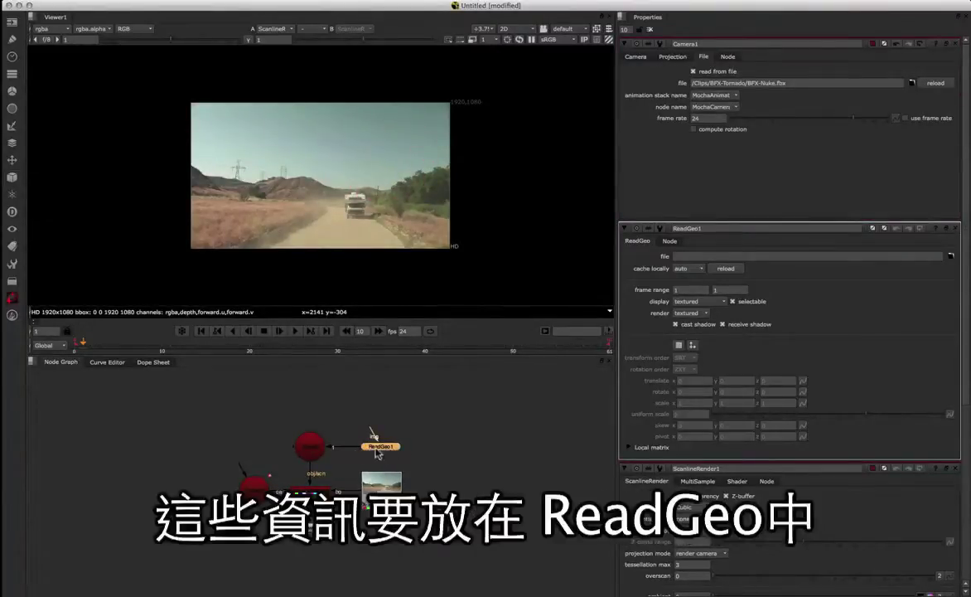
double_click(380, 447)
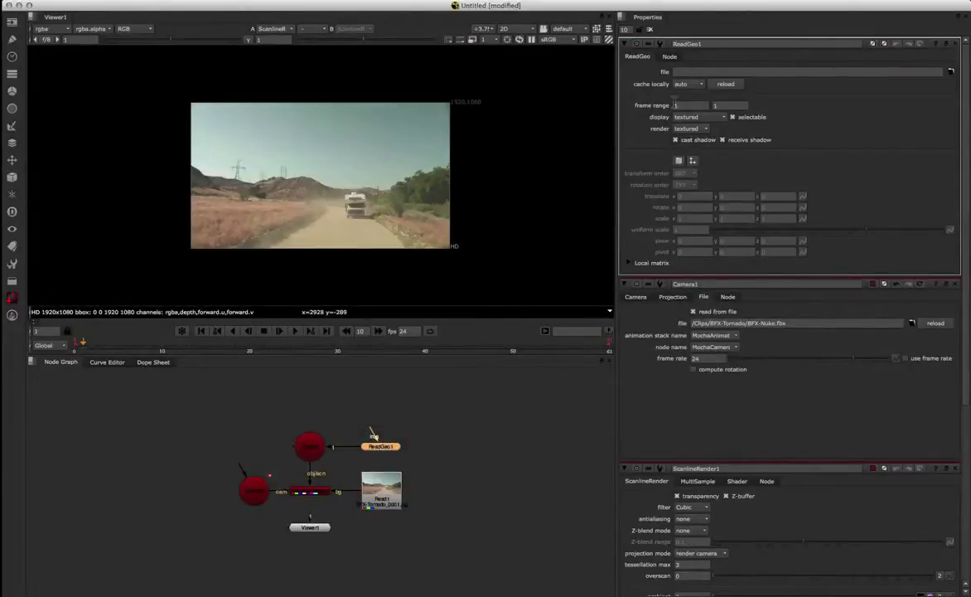
click(952, 73)
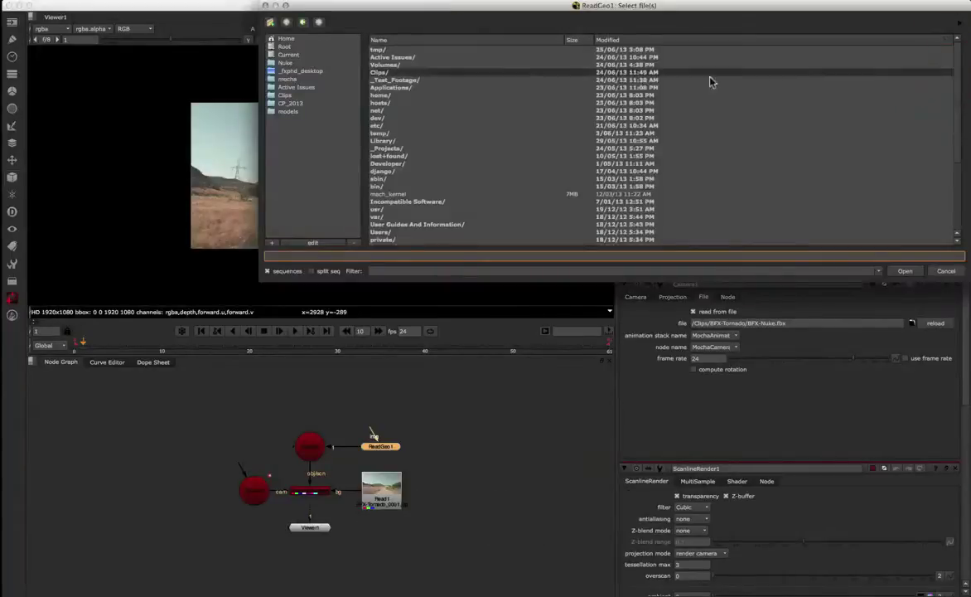
click(290, 95)
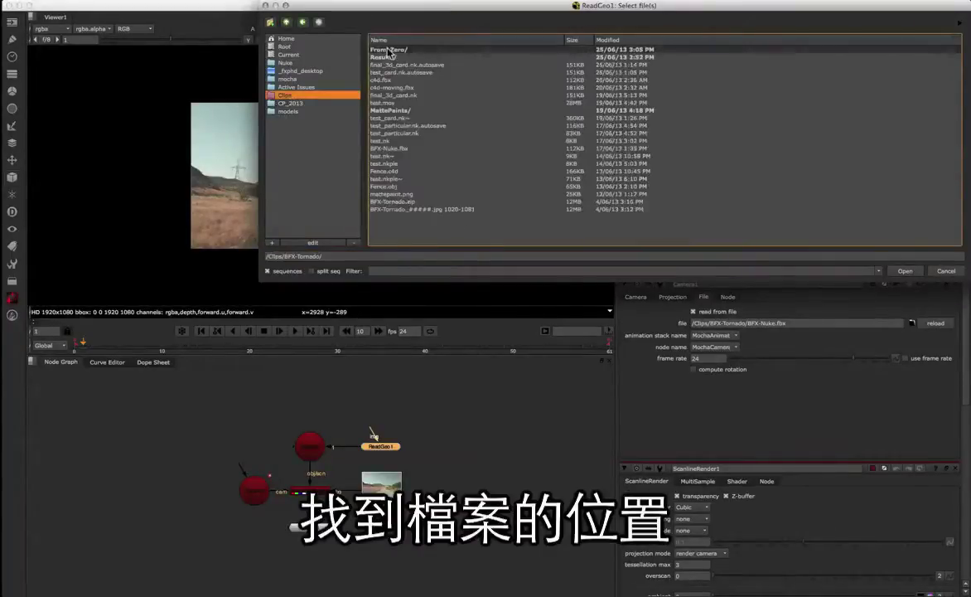
double_click(398, 148)
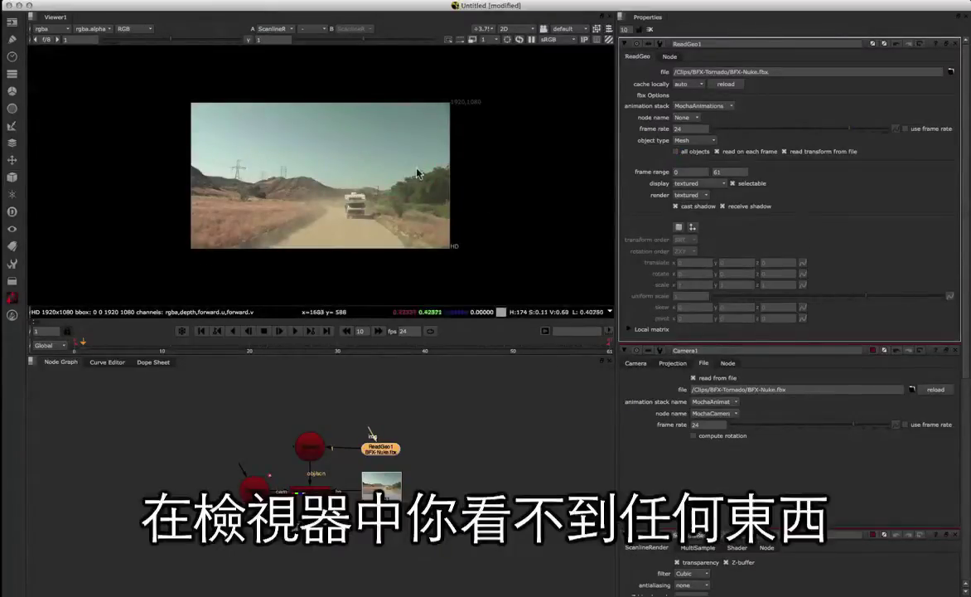
scroll(378, 247, down, 2)
scroll(373, 260, up, 5)
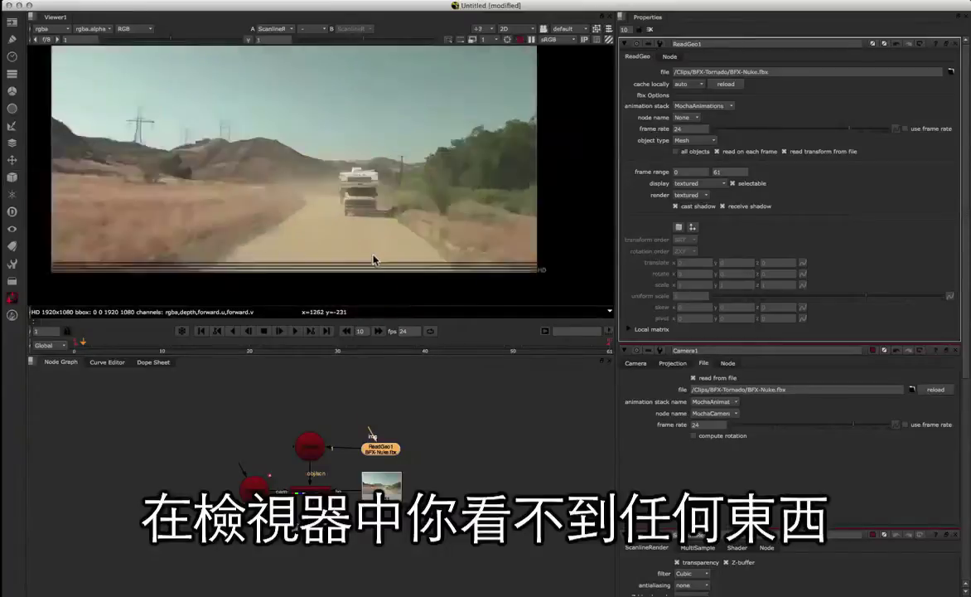
scroll(350, 237, down, 2)
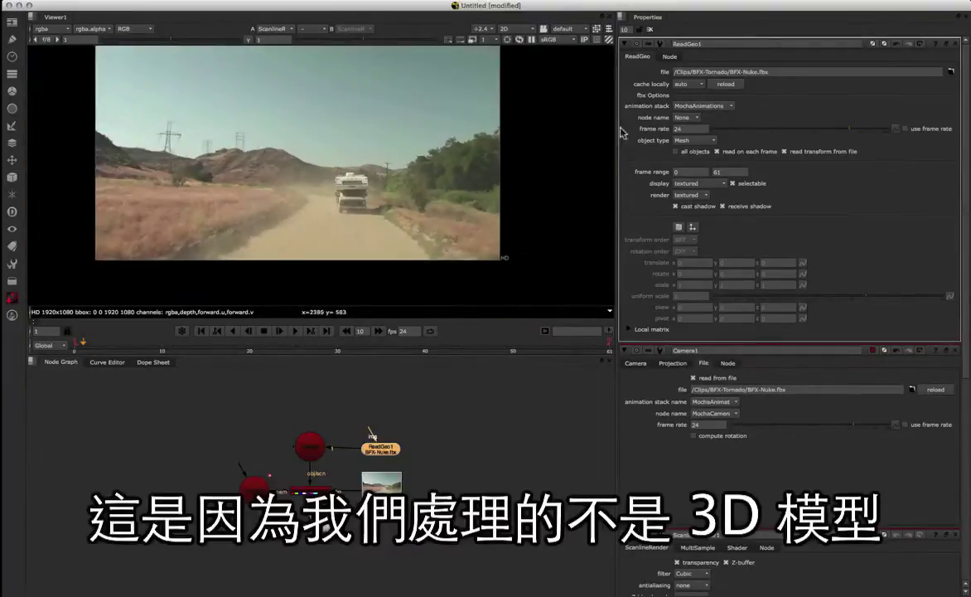
Set the ReadGeo1 object type to Point Cloud
click(680, 143)
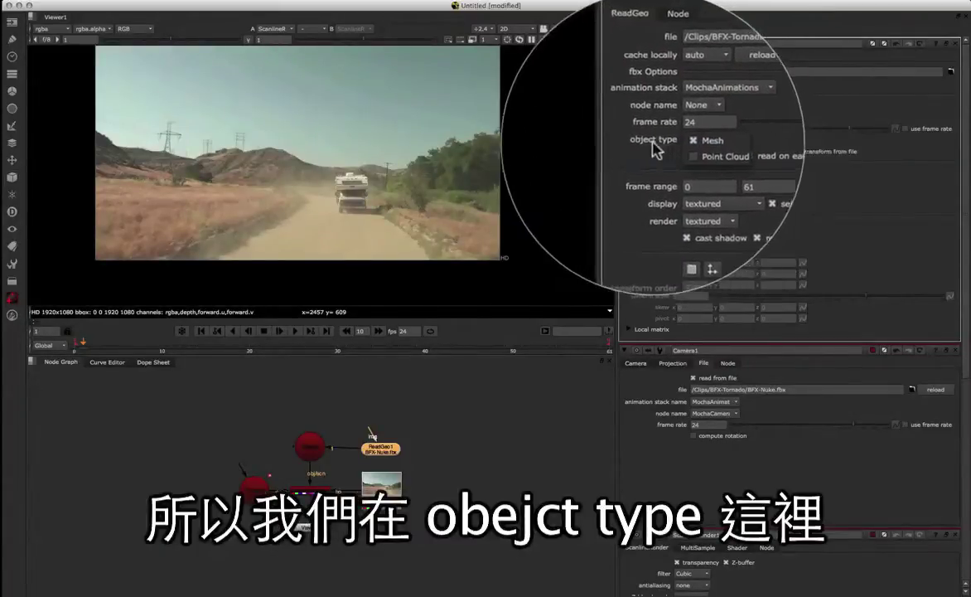
click(703, 155)
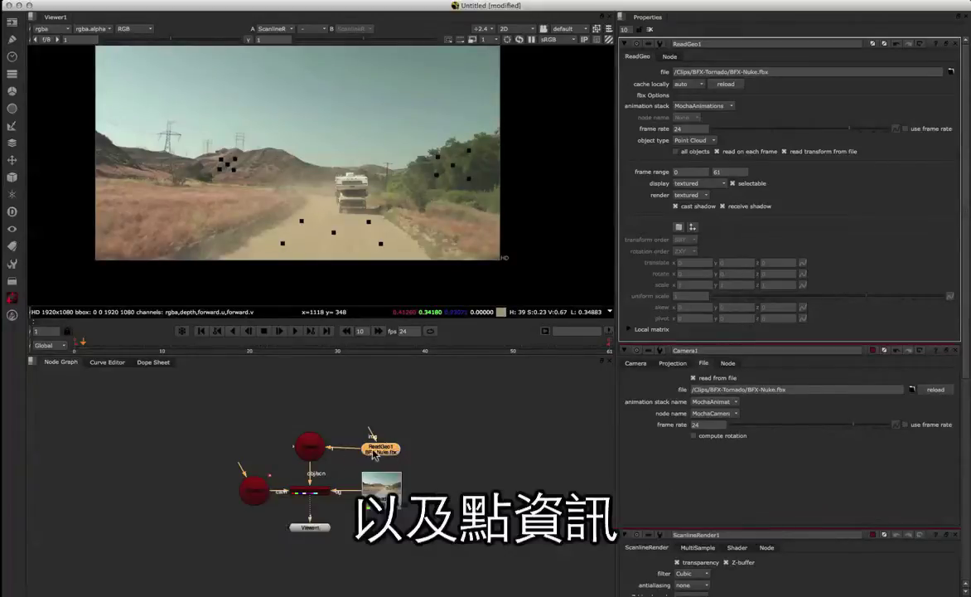
Switch the viewer to 3D and examine the tracked points and camera motion across the frame range
click(531, 119)
key(Tab)
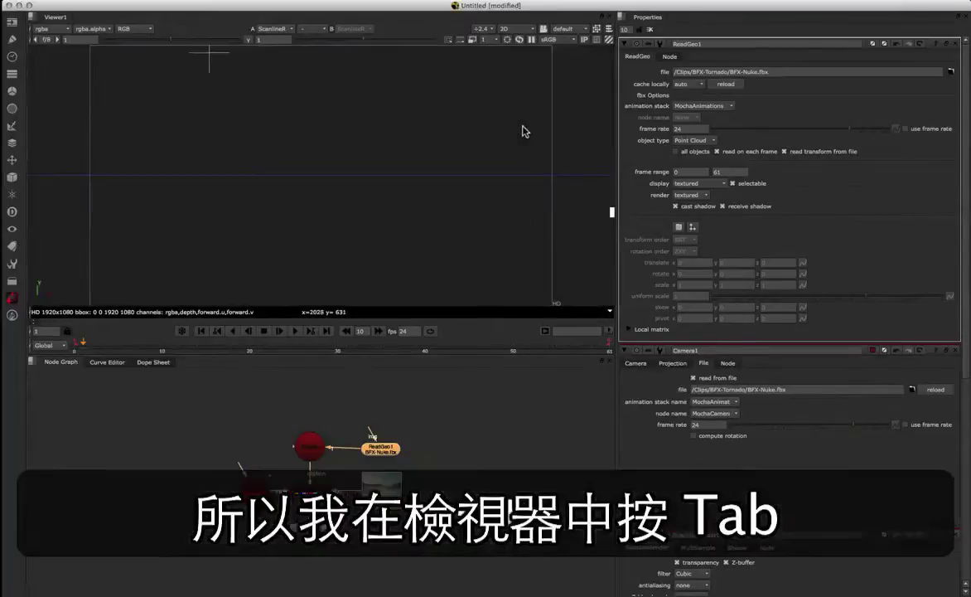
middle_click(495, 163)
super+drag(510, 123, 687, 143)
ctrl+drag(580, 162, 324, 163)
ctrl+drag(192, 197, 444, 178)
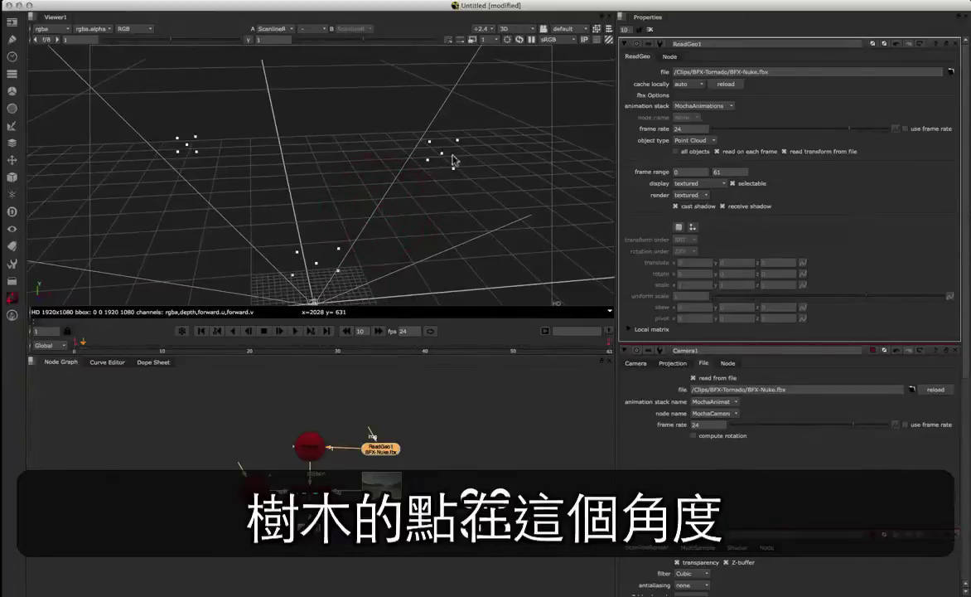
ctrl+drag(193, 177, 168, 278)
drag(115, 353, 606, 340)
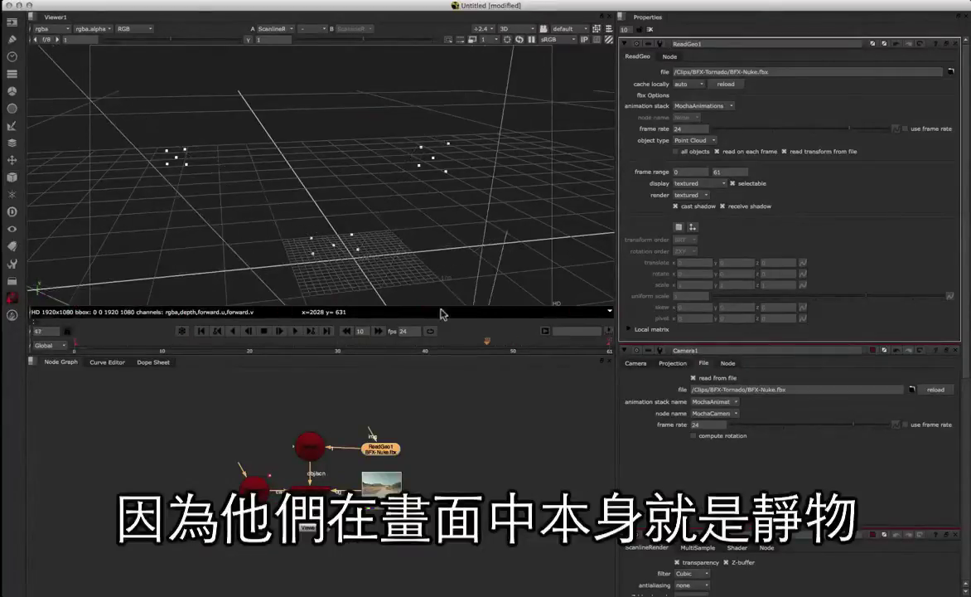
drag(285, 307, 76, 316)
click(468, 306)
Switch the viewer back to 2D and scrub through the clip to check the points against the footage
click(518, 30)
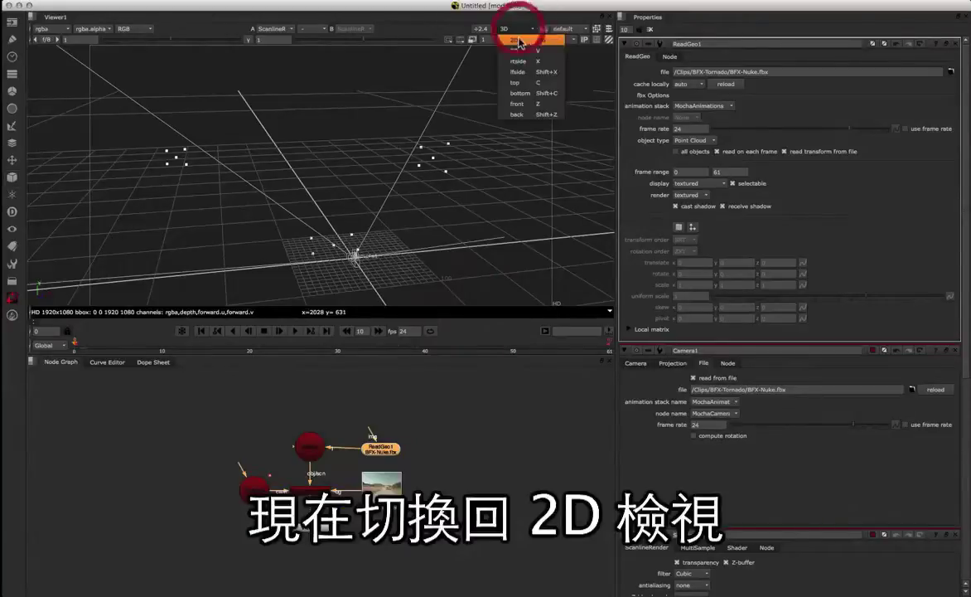
click(518, 51)
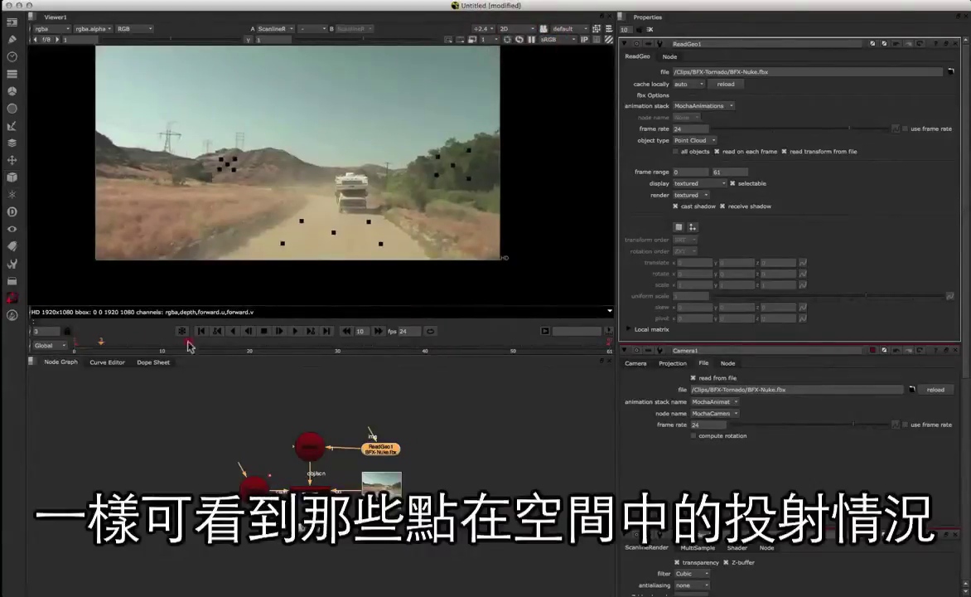
drag(459, 347, 477, 348)
drag(576, 348, 385, 350)
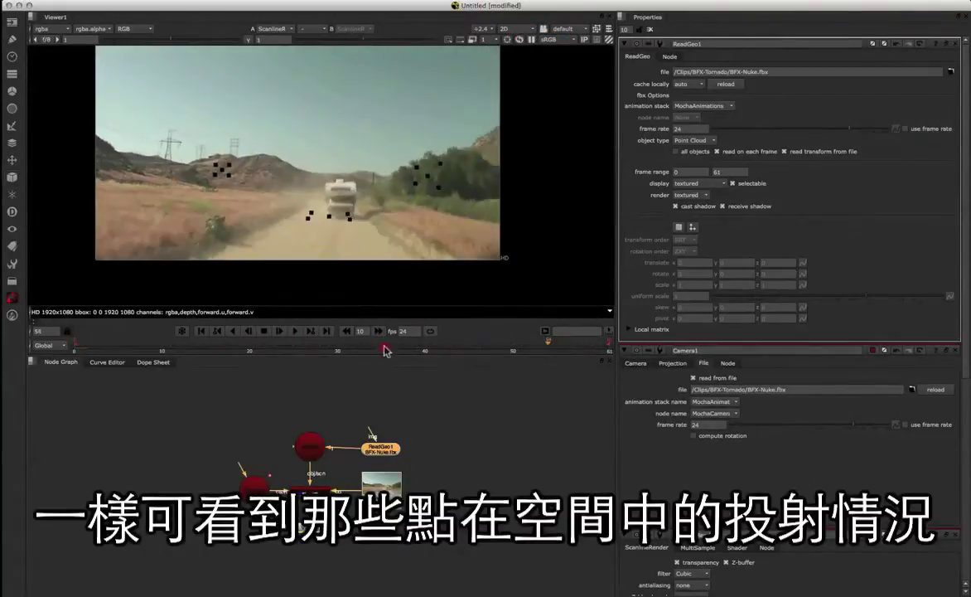
drag(84, 351, 72, 346)
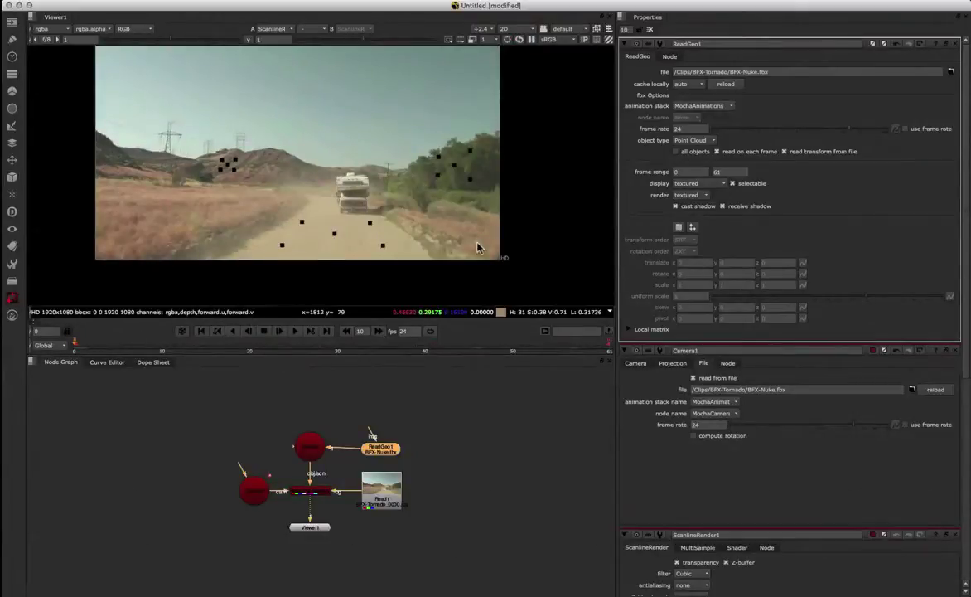
Return to the 3D view and examine where the camera and point cloud sit relative to the ground grid
click(561, 222)
key(Tab)
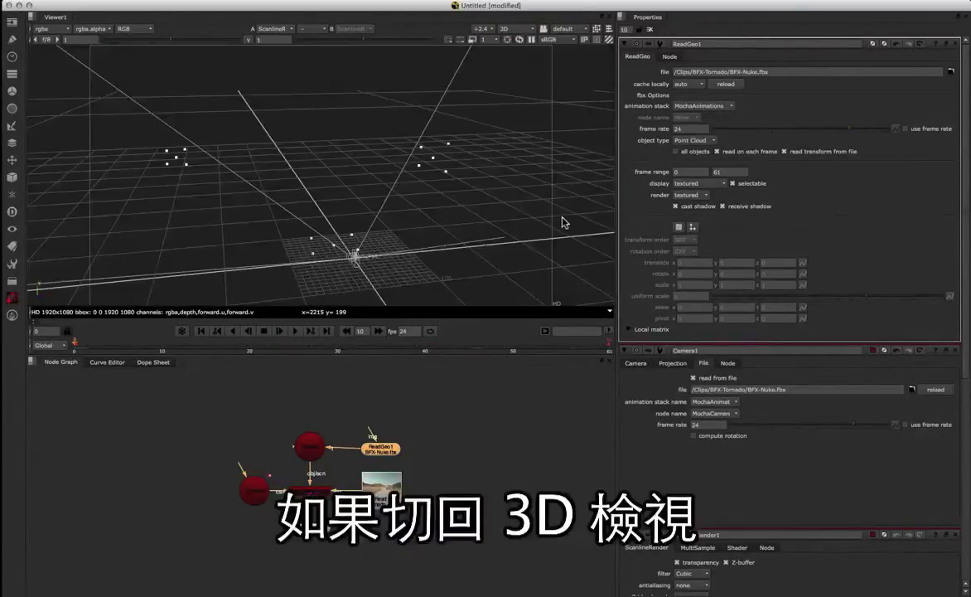
ctrl+drag(531, 202, 321, 168)
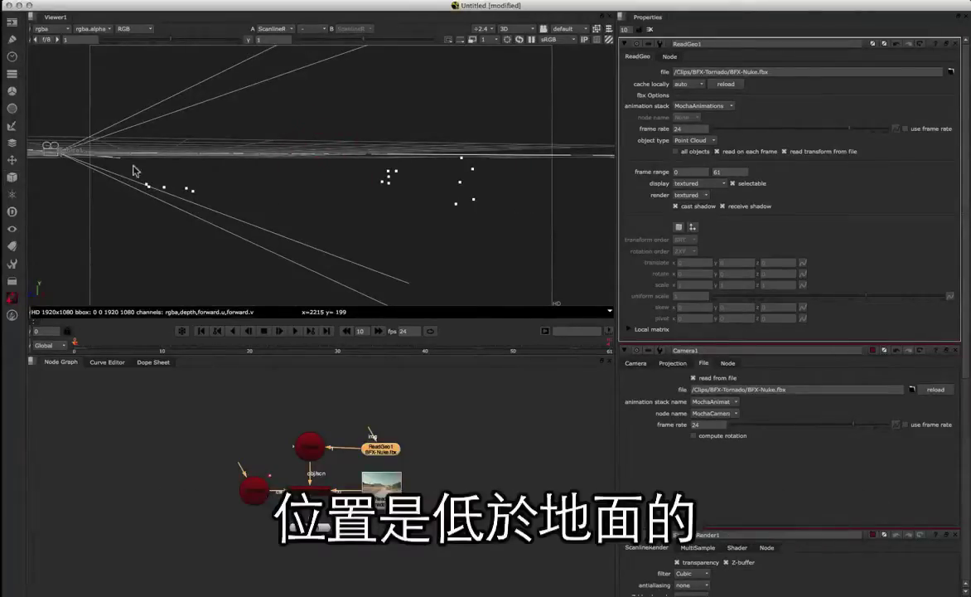
ctrl+drag(151, 153, 218, 188)
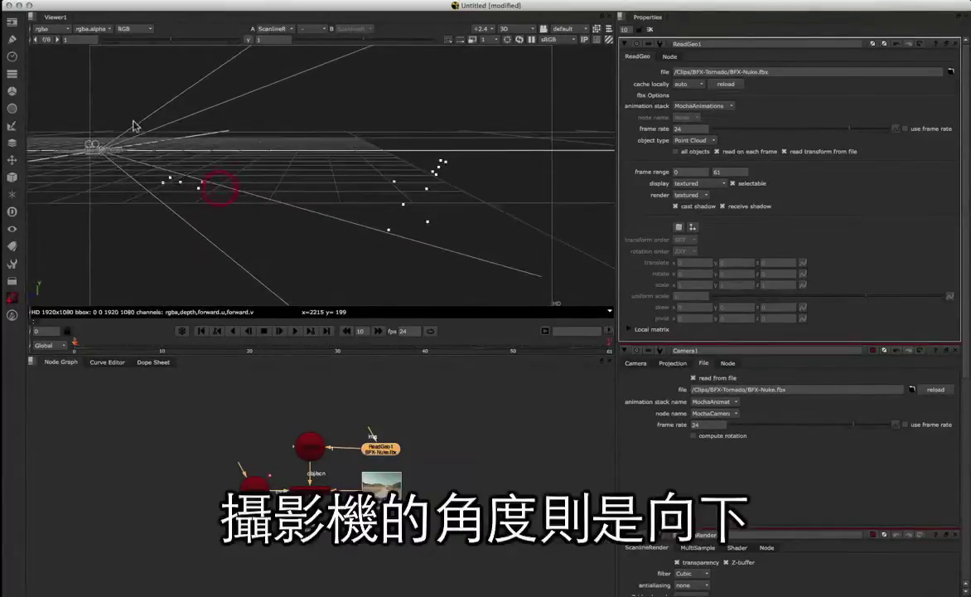
ctrl+drag(434, 221, 350, 231)
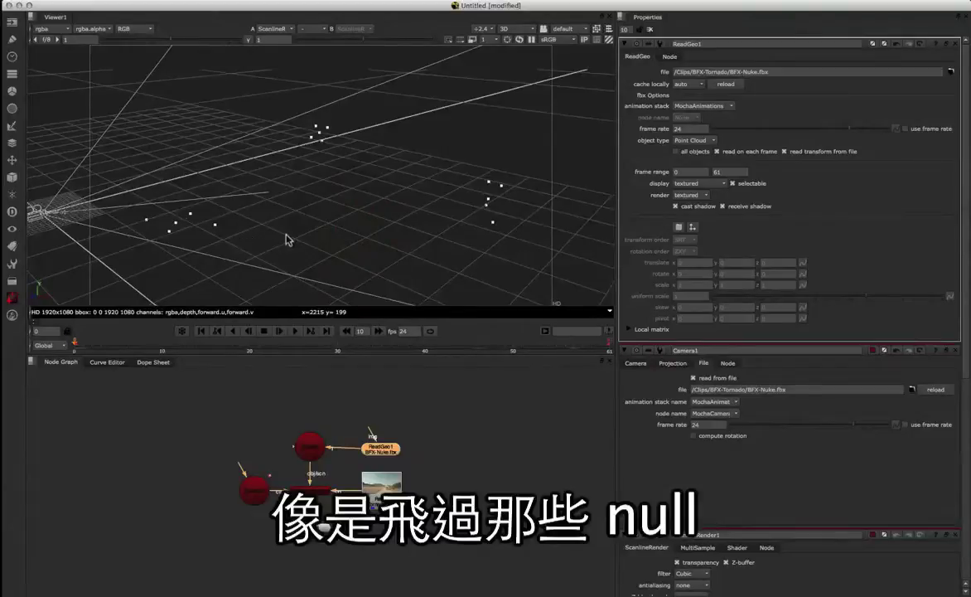
ctrl+drag(324, 241, 358, 241)
drag(244, 266, 199, 231)
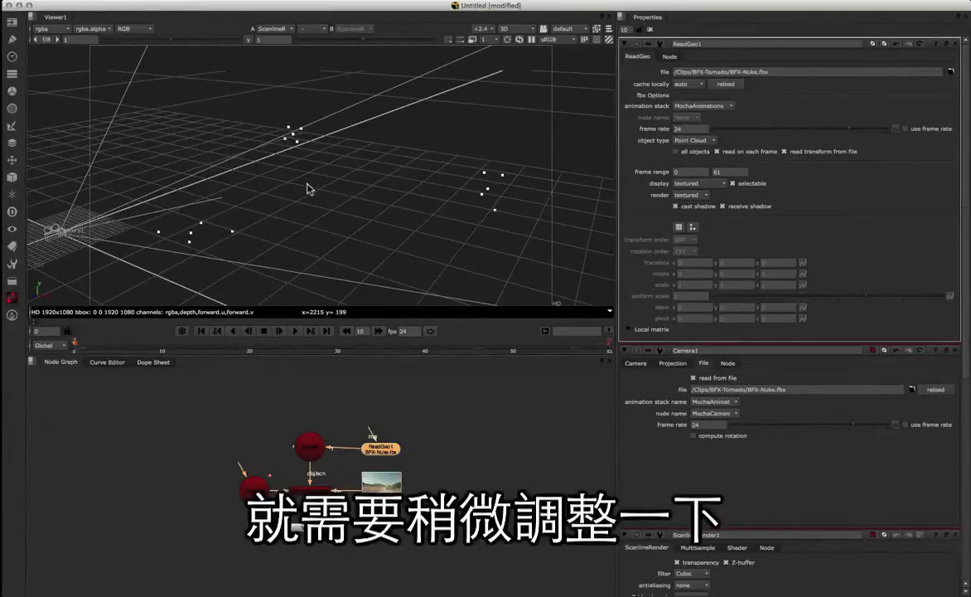
drag(360, 217, 174, 184)
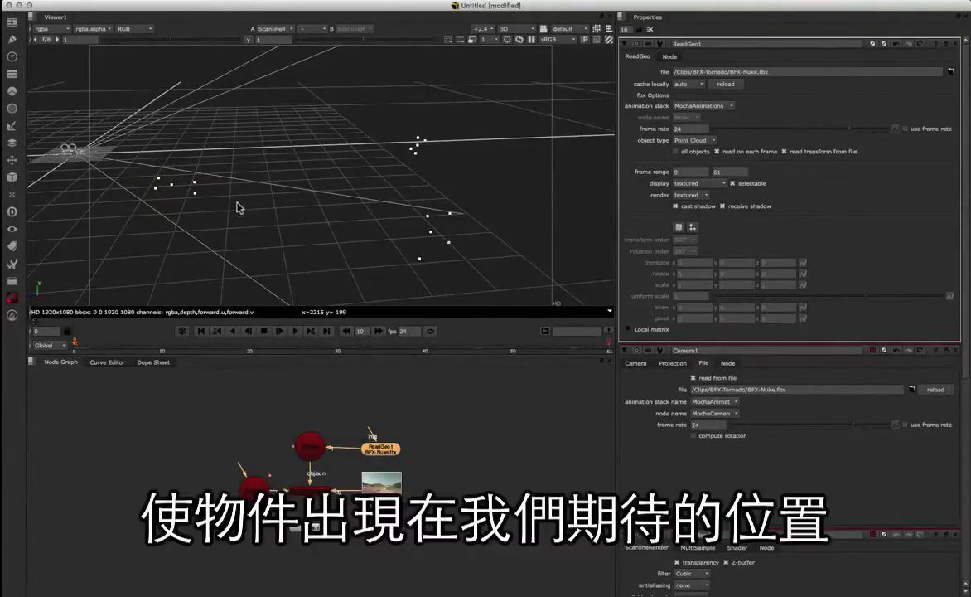
drag(239, 206, 334, 208)
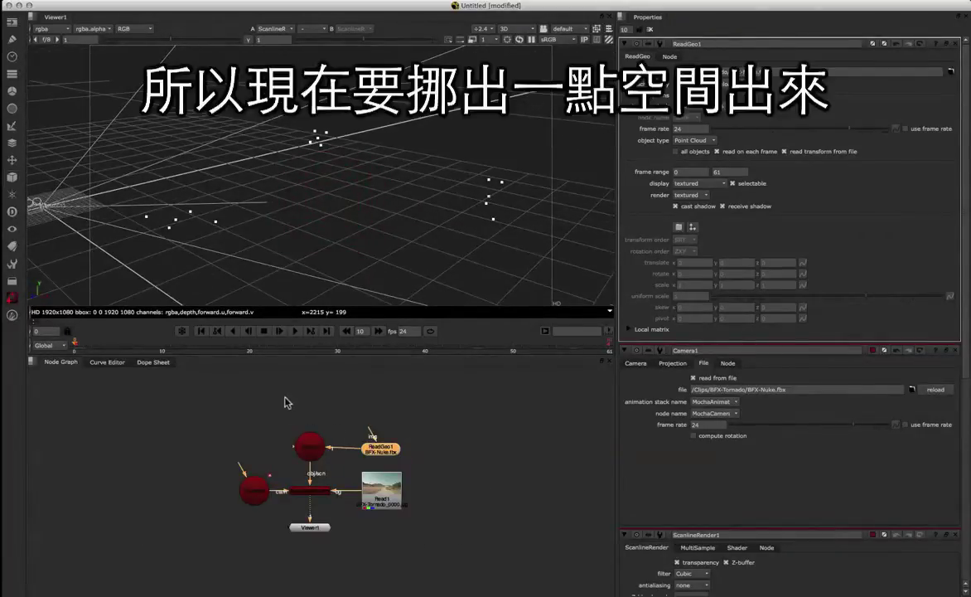
Move the Scene and ReadGeo1 nodes up and spread ReadGeo1 and Camera1 out to the left, one above the other
drag(284, 397, 417, 467)
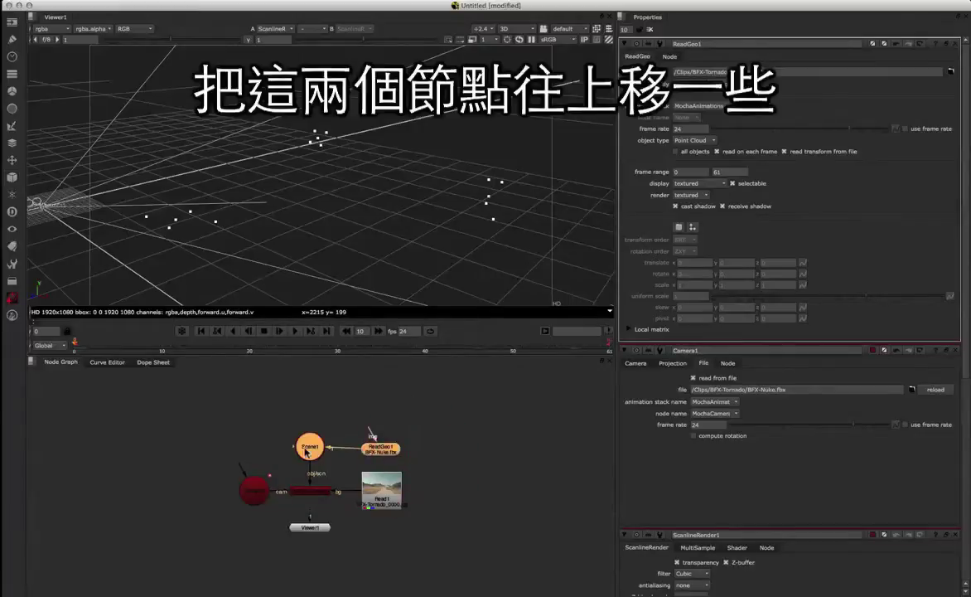
drag(370, 415, 263, 415)
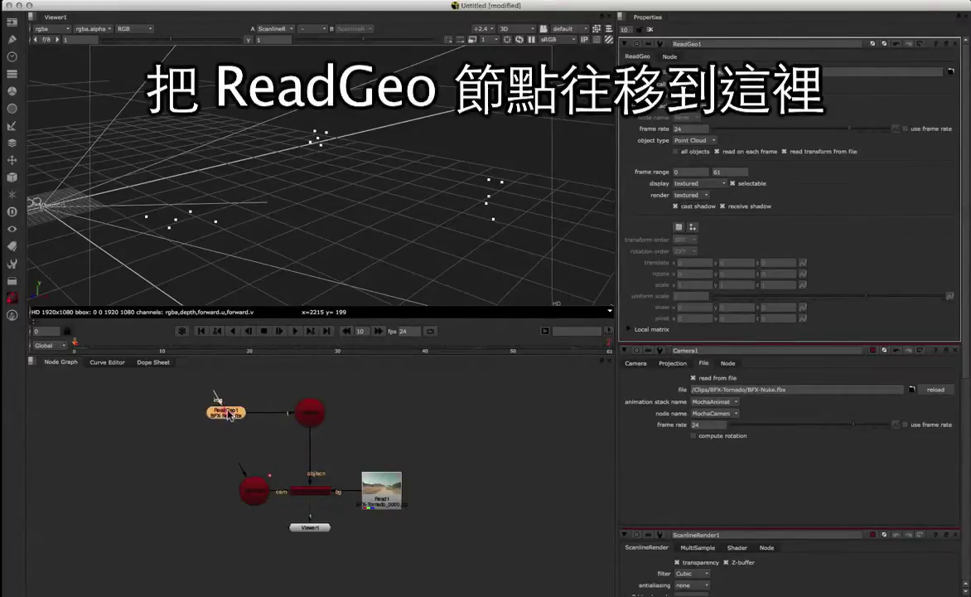
drag(254, 489, 216, 489)
drag(244, 417, 222, 415)
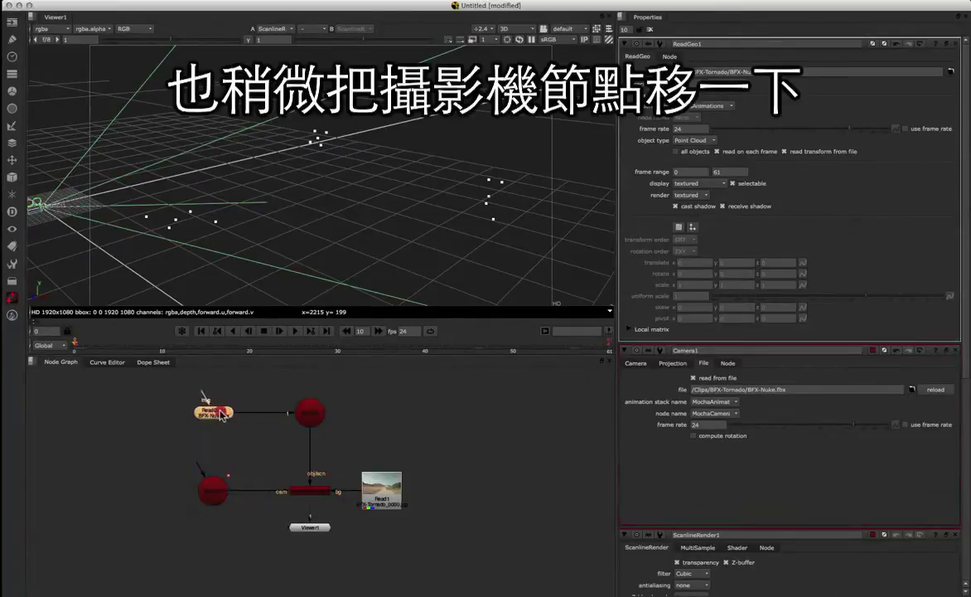
click(211, 494)
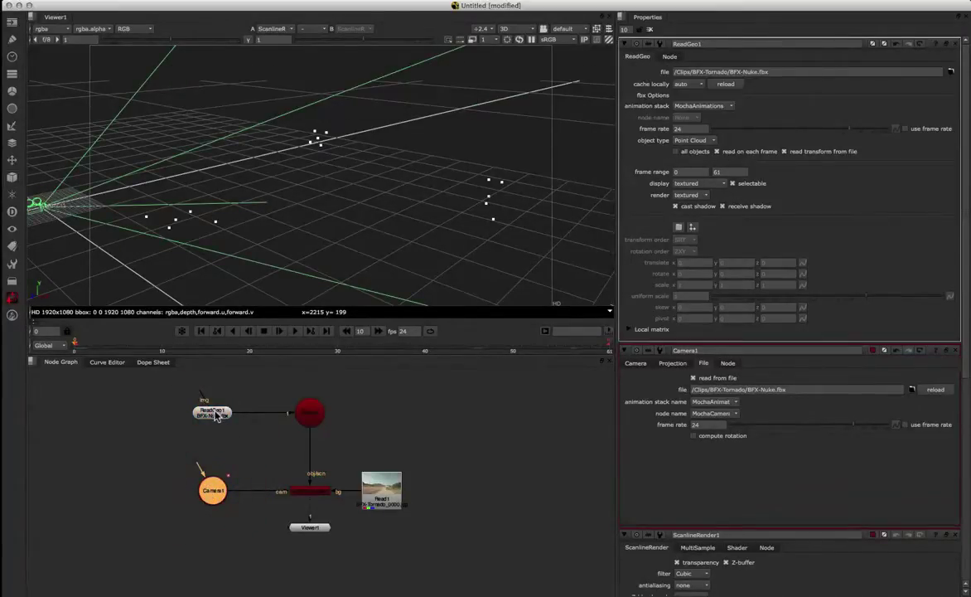
Add an Axis node, connect it to Camera1's input and place it between ReadGeo1 and Camera1
click(217, 414)
click(217, 447)
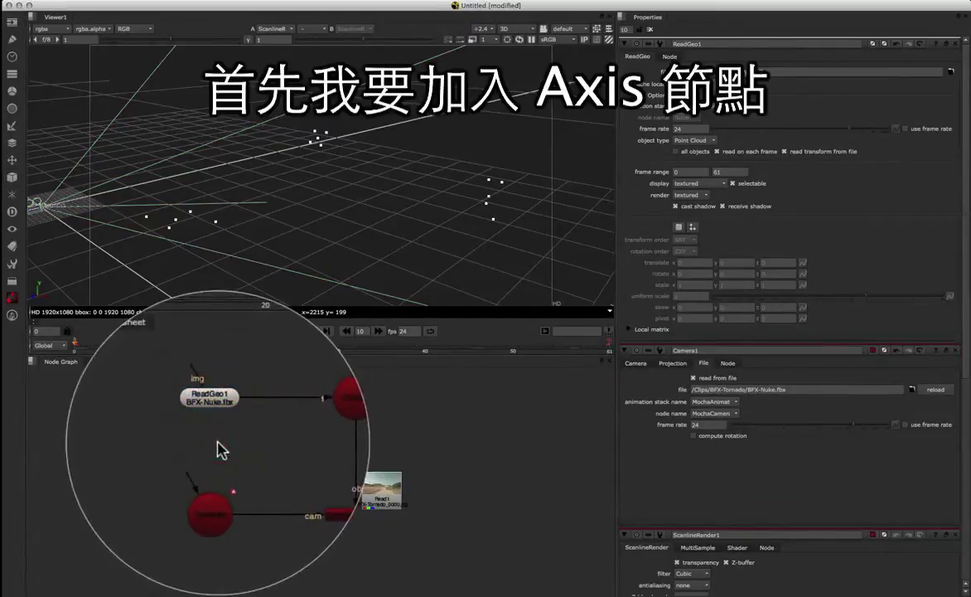
key(Tab)
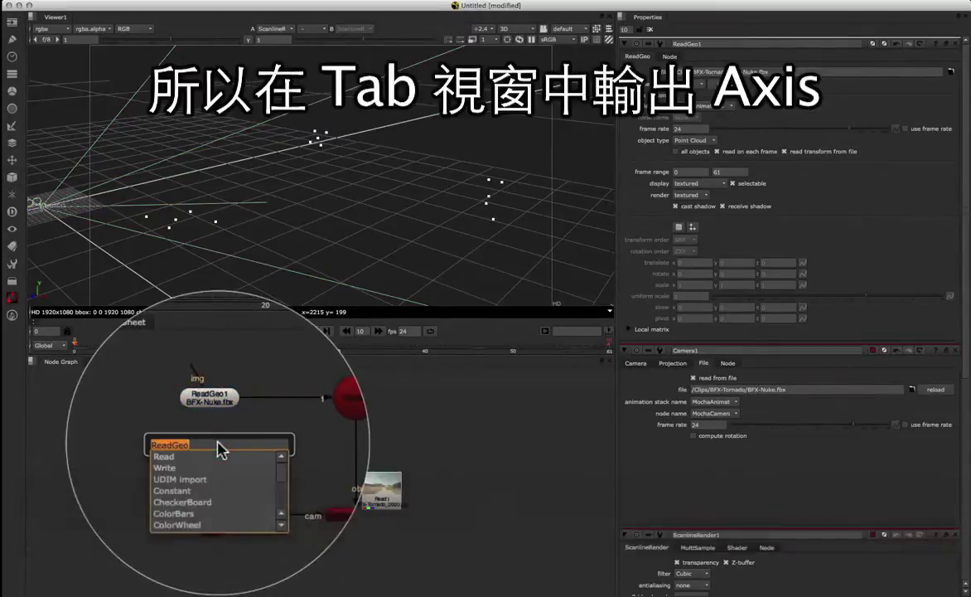
text(axis)
key(Return)
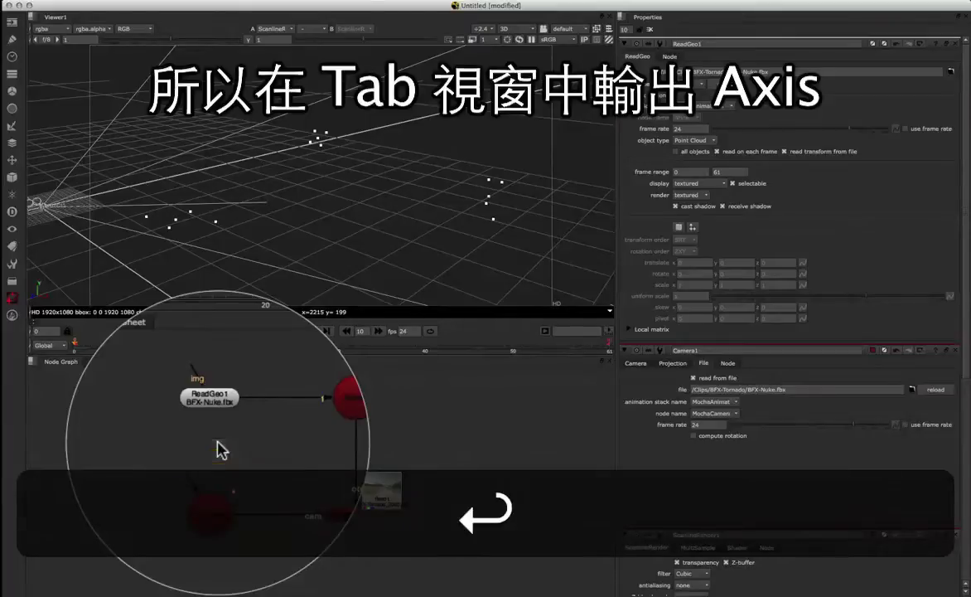
click(217, 445)
drag(213, 469, 215, 507)
drag(214, 444, 214, 445)
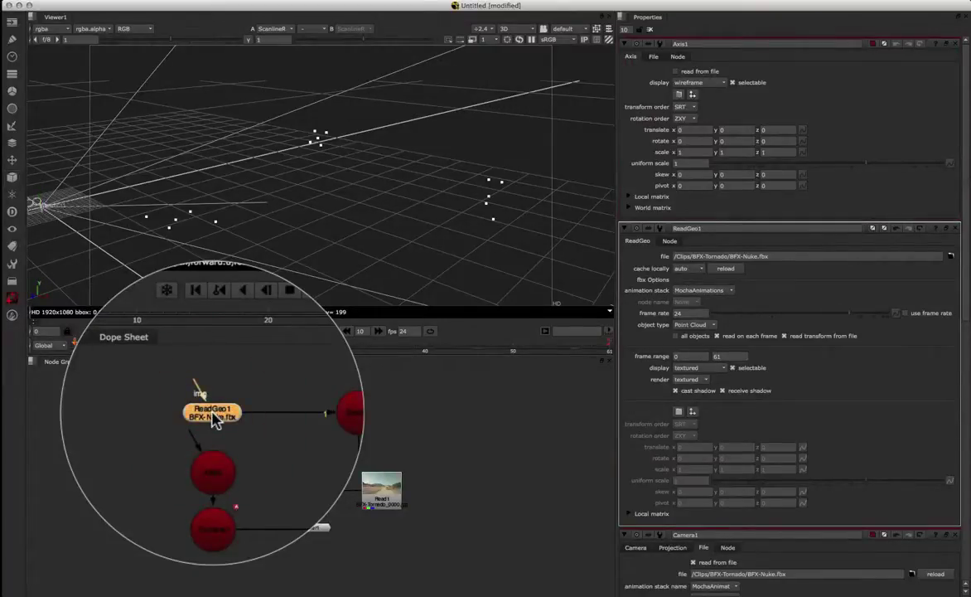
Insert a TransformGeo node between ReadGeo1 and the Scene and connect its axis input to Axis1
key(Tab)
text(t)
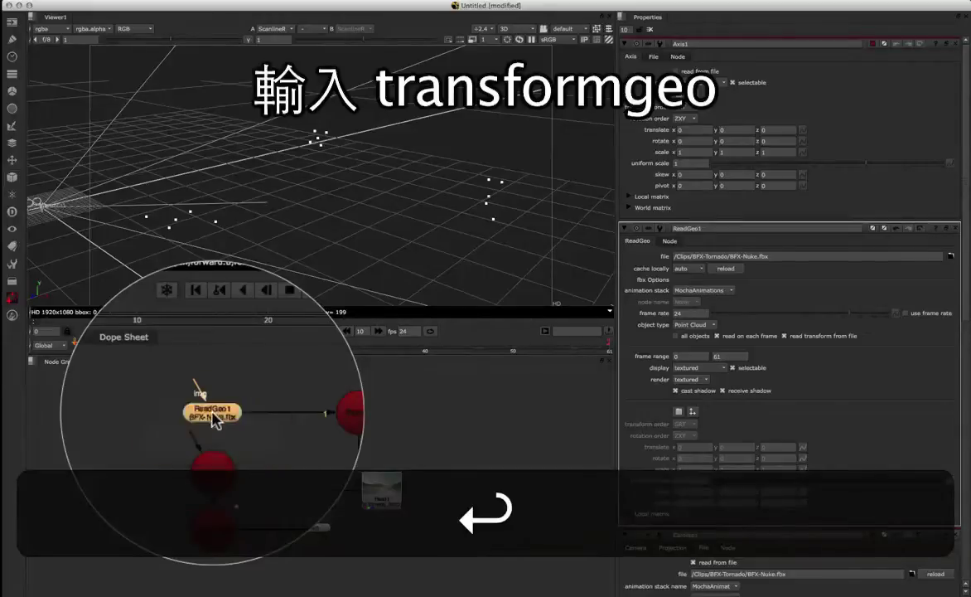
drag(213, 413, 219, 447)
click(212, 418)
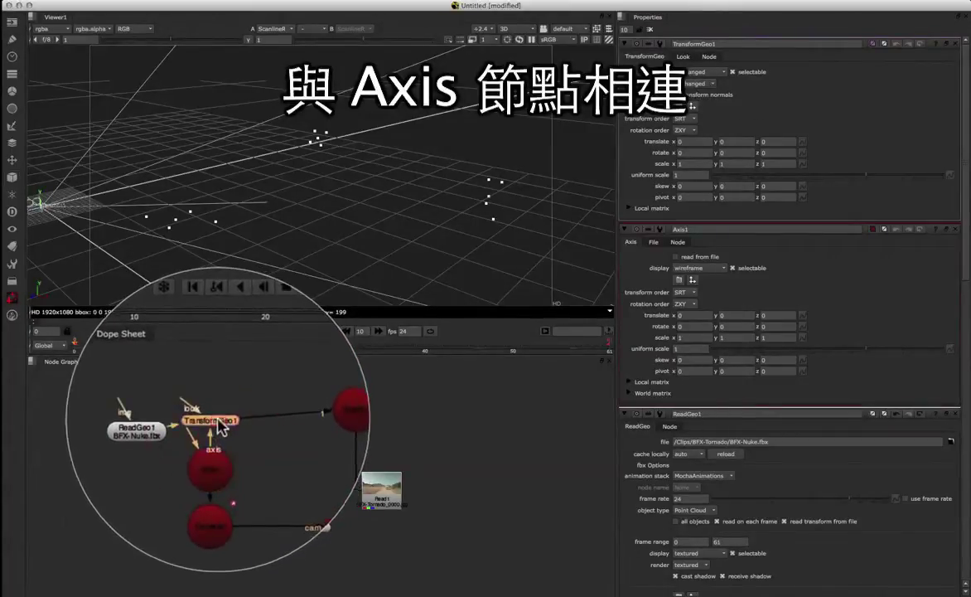
Line up ReadGeo1 and TransformGeo1 in one row with the Scene node, above Axis1
drag(173, 420, 155, 428)
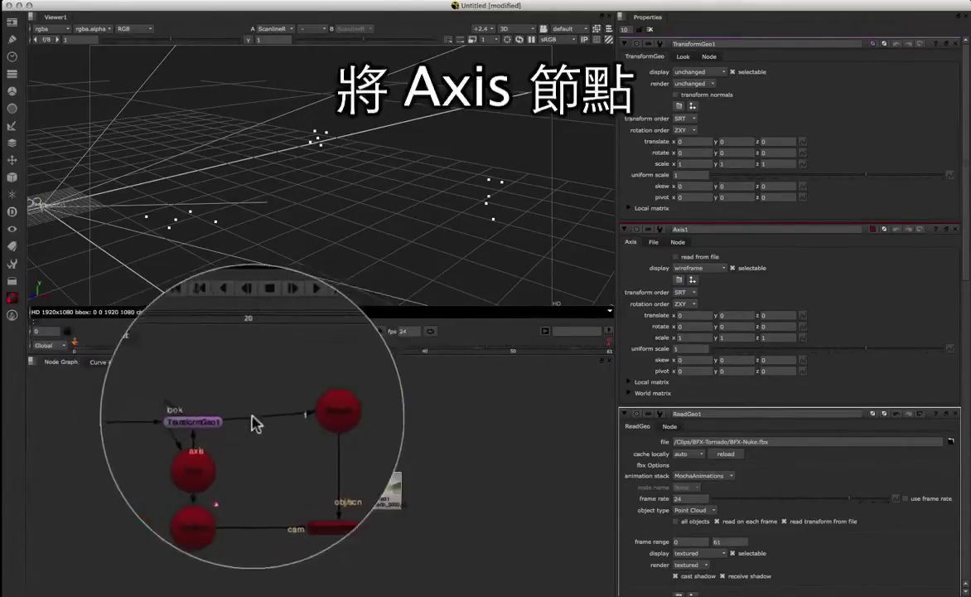
click(212, 451)
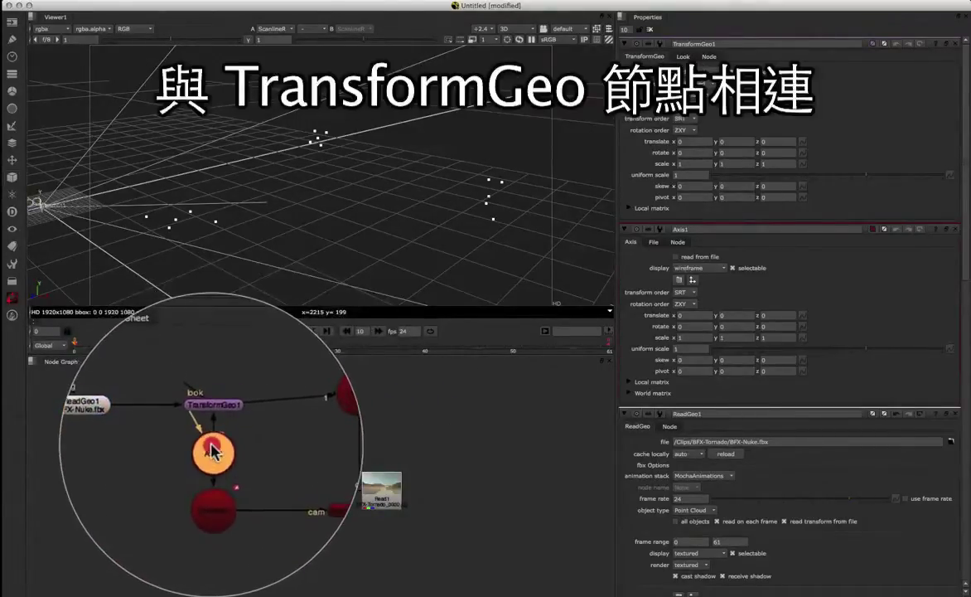
drag(104, 397, 230, 420)
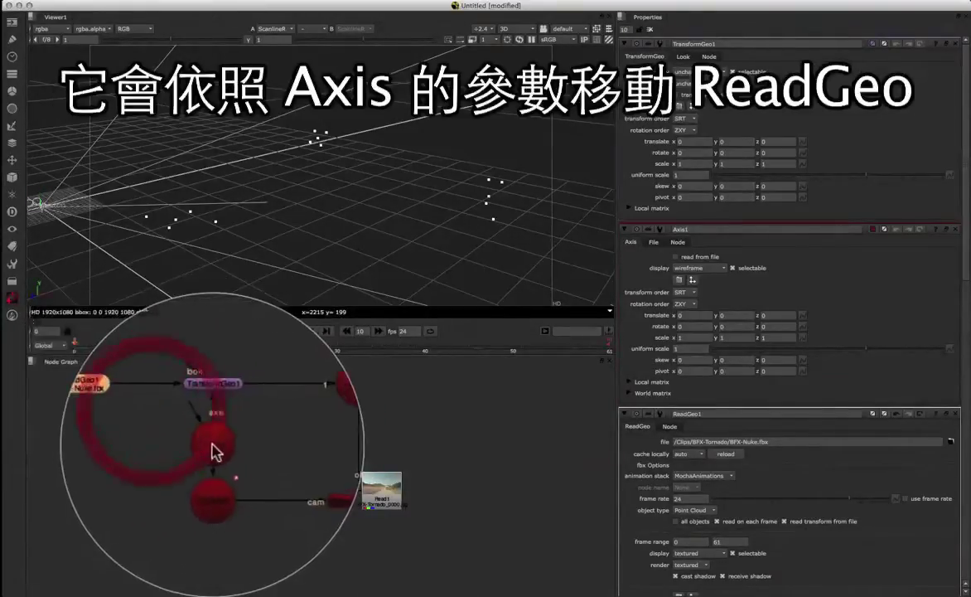
Open the Axis1 node's properties and switch the viewer to the top view
click(214, 449)
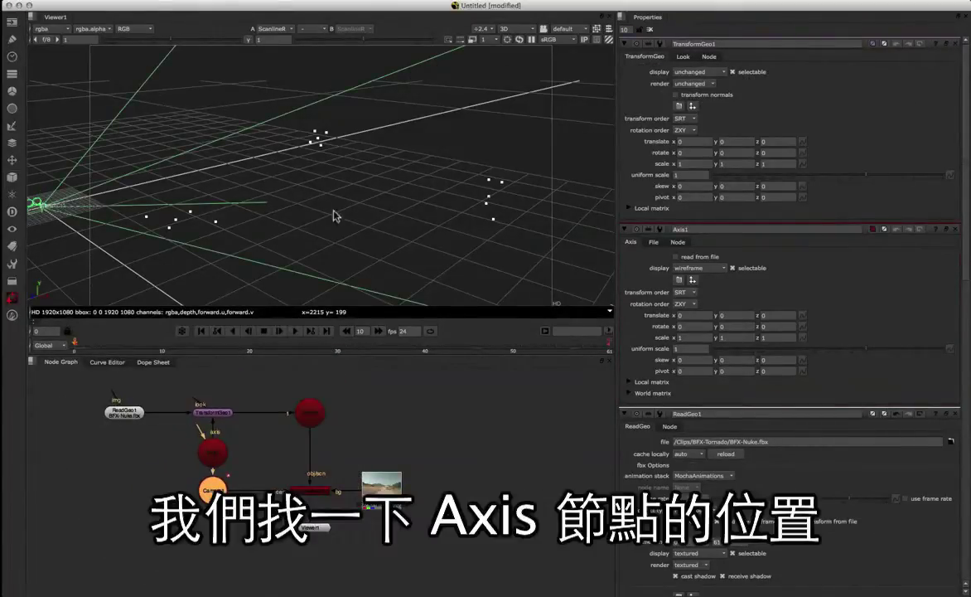
super+drag(334, 211, 273, 197)
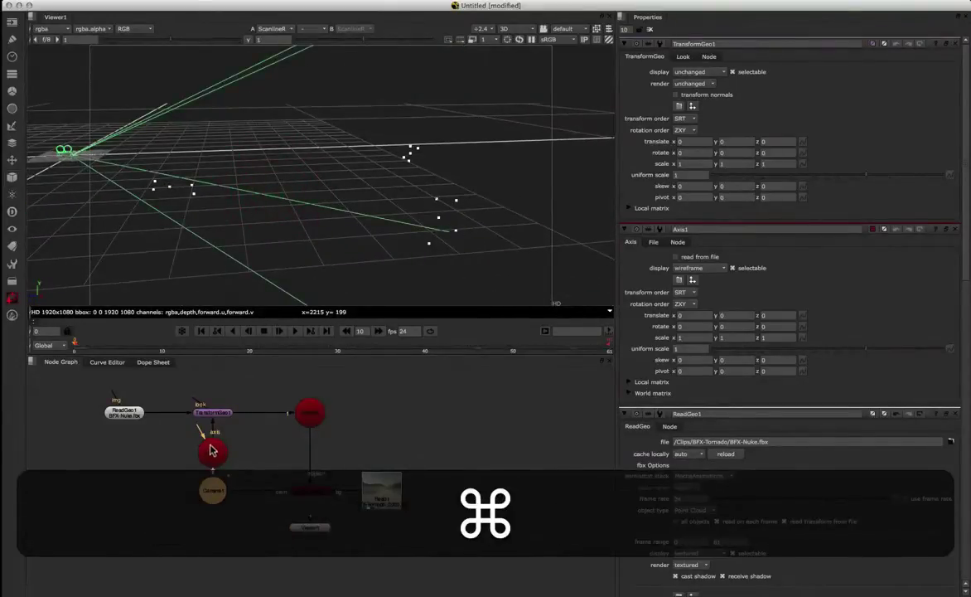
double_click(212, 451)
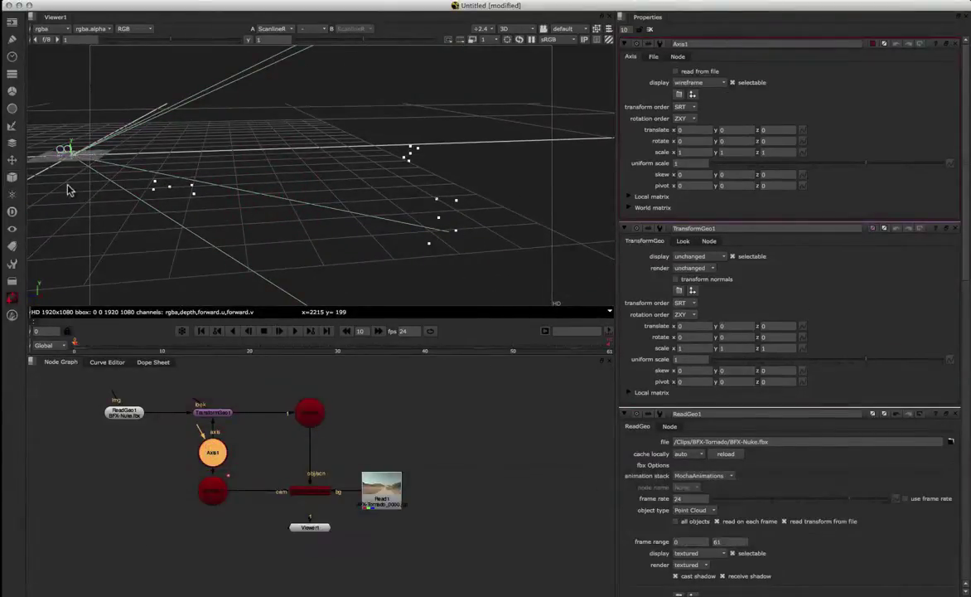
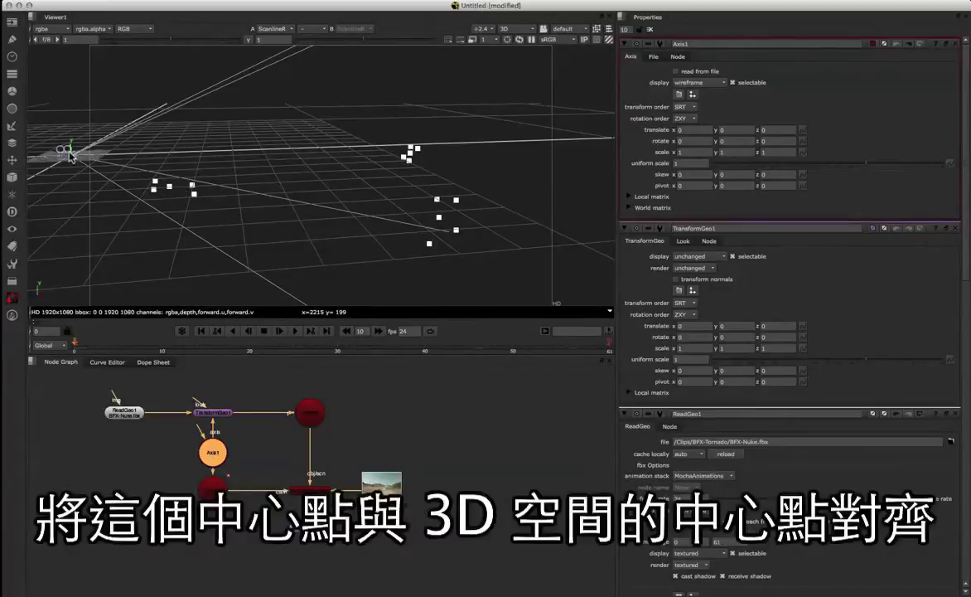
super+drag(89, 221, 223, 234)
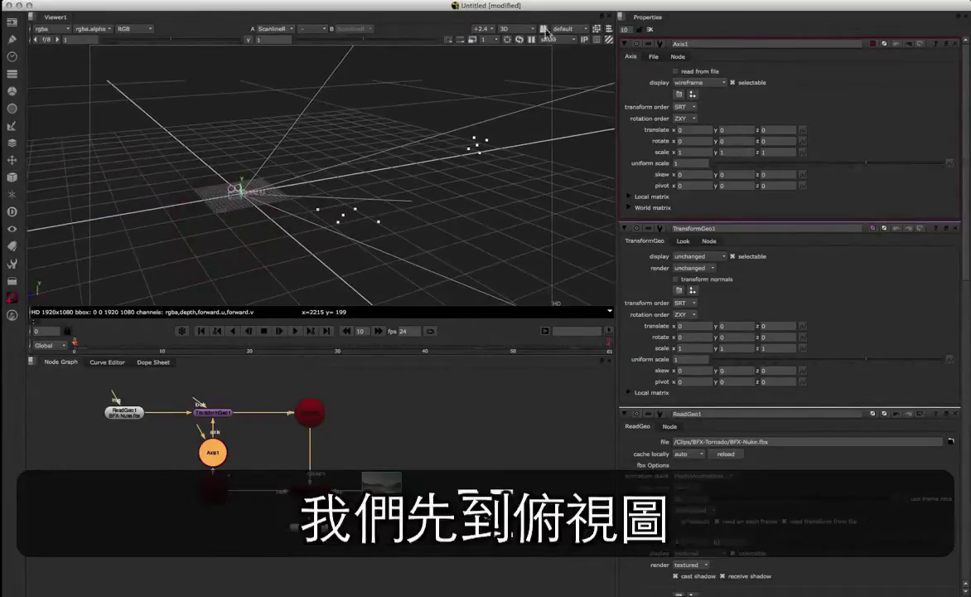
click(505, 28)
click(524, 83)
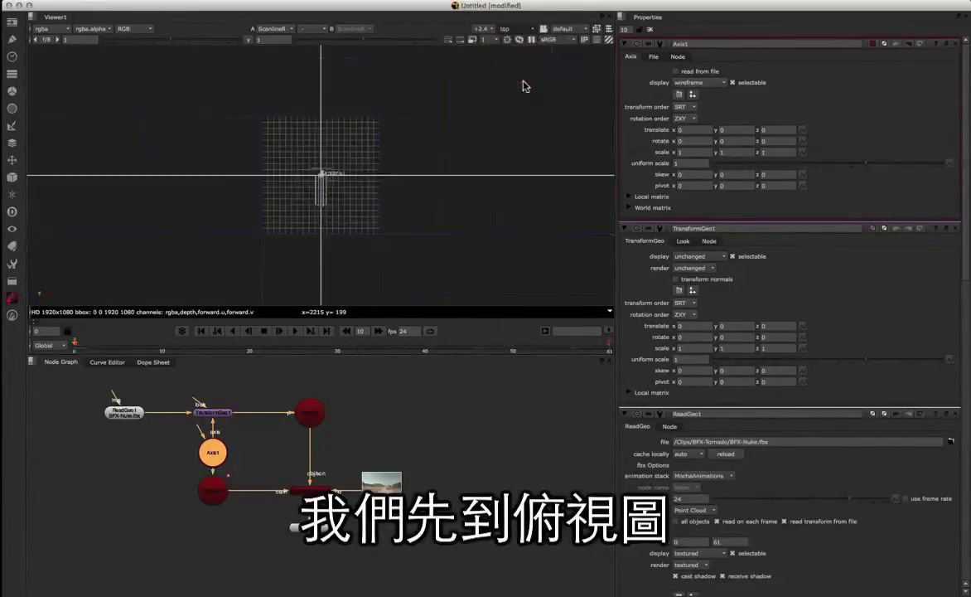
Move Axis1 in the top view to about x -44, z 296, centring the ground points on the origin
middle_click(387, 153)
scroll(371, 156, down, 8)
scroll(371, 155, up, 3)
scroll(372, 158, up, 10)
scroll(372, 157, down, 9)
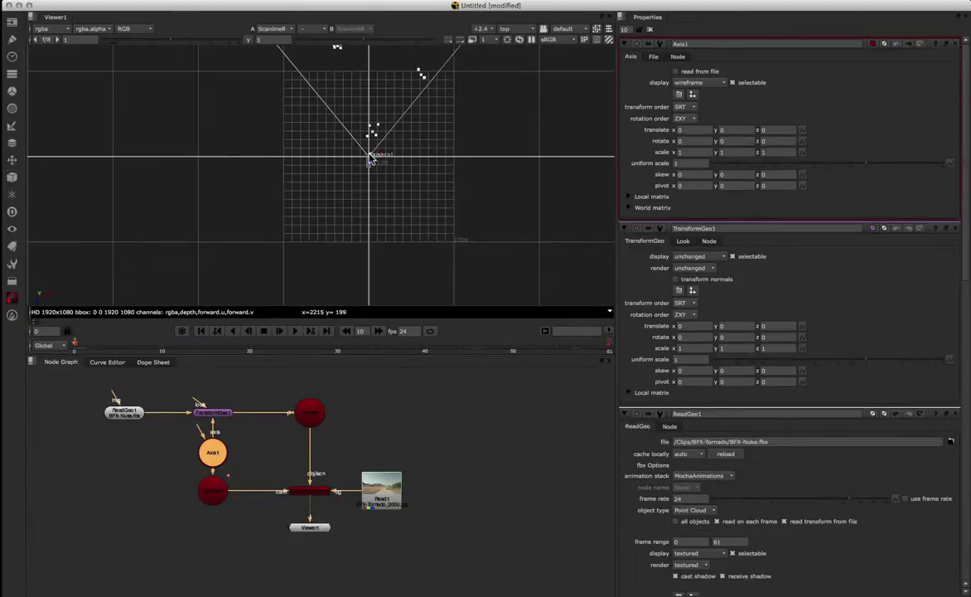
drag(370, 159, 367, 179)
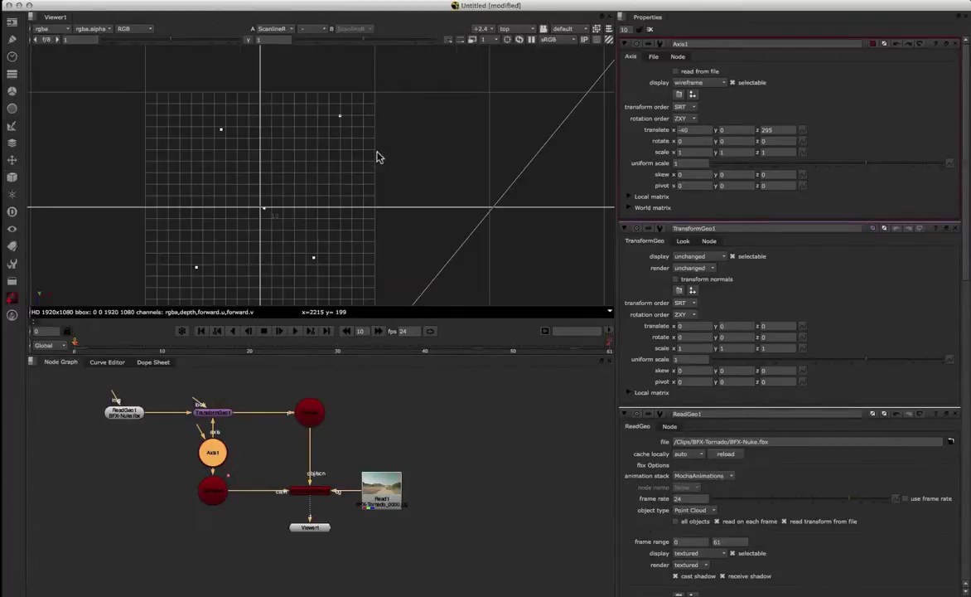
scroll(377, 158, down, 5)
drag(341, 228, 342, 235)
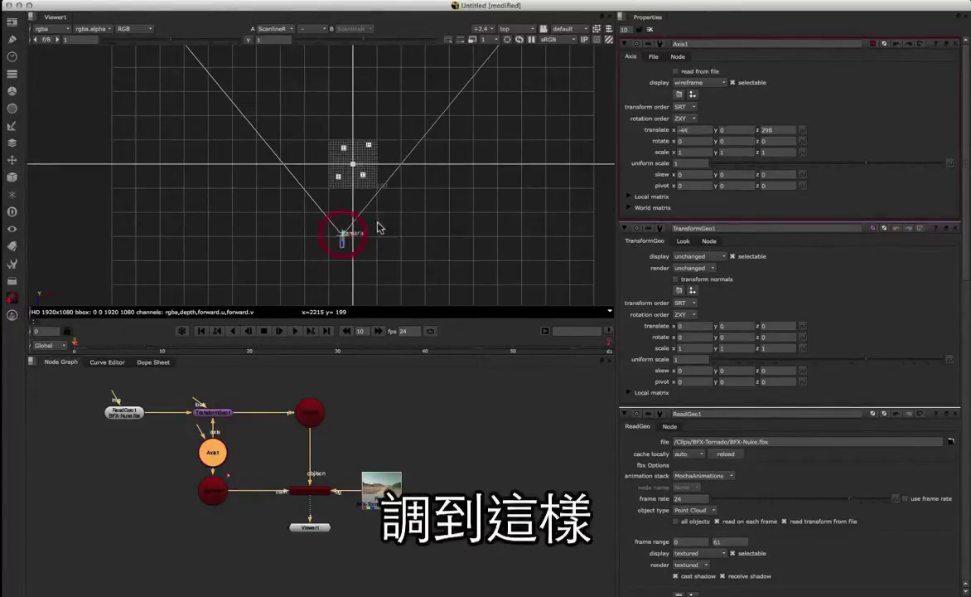
Switch the viewer to the right-side view and raise Axis1 to about y 104, bringing the ground points up to the ground line
click(515, 29)
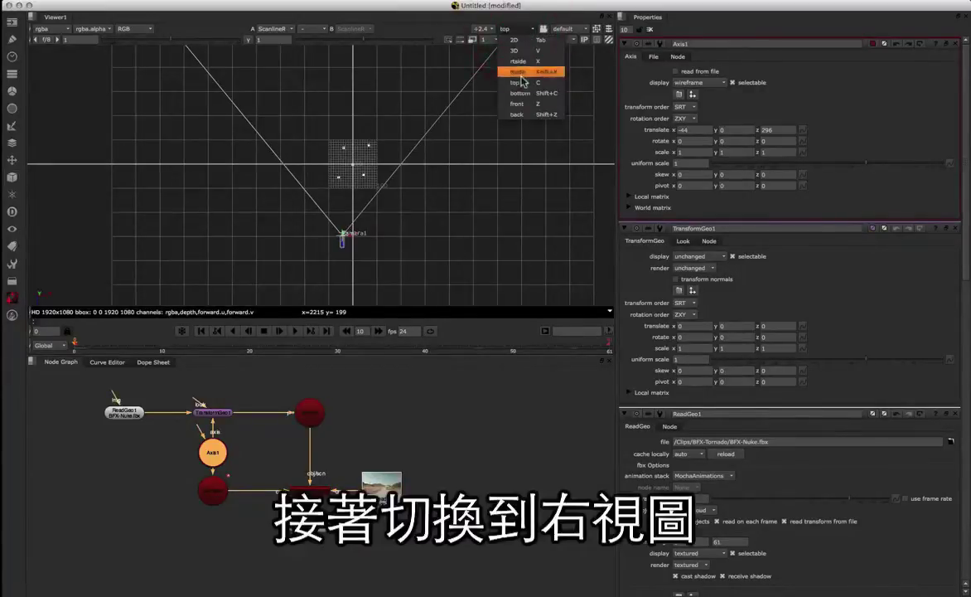
click(522, 62)
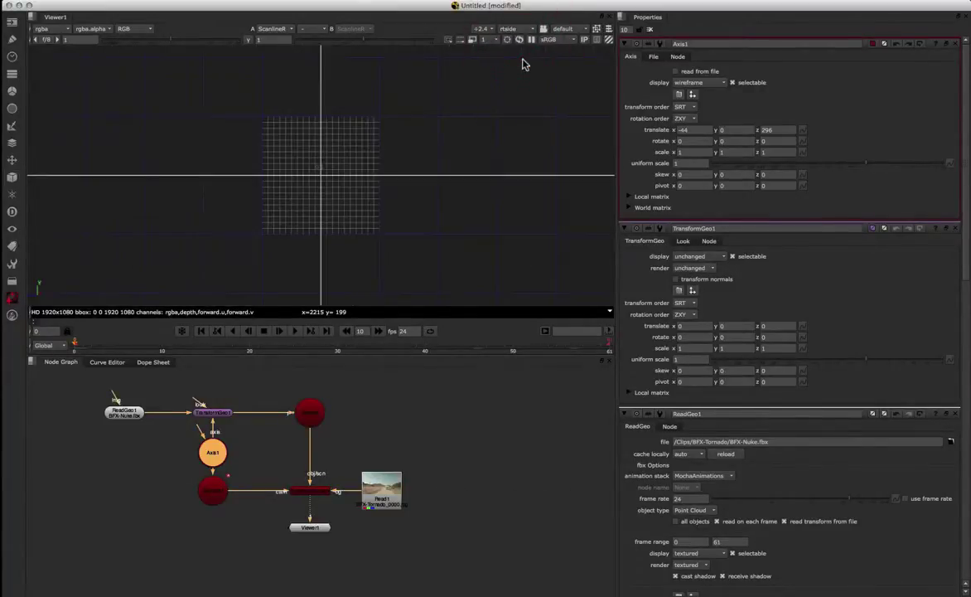
scroll(405, 130, up, 3)
scroll(406, 132, down, 3)
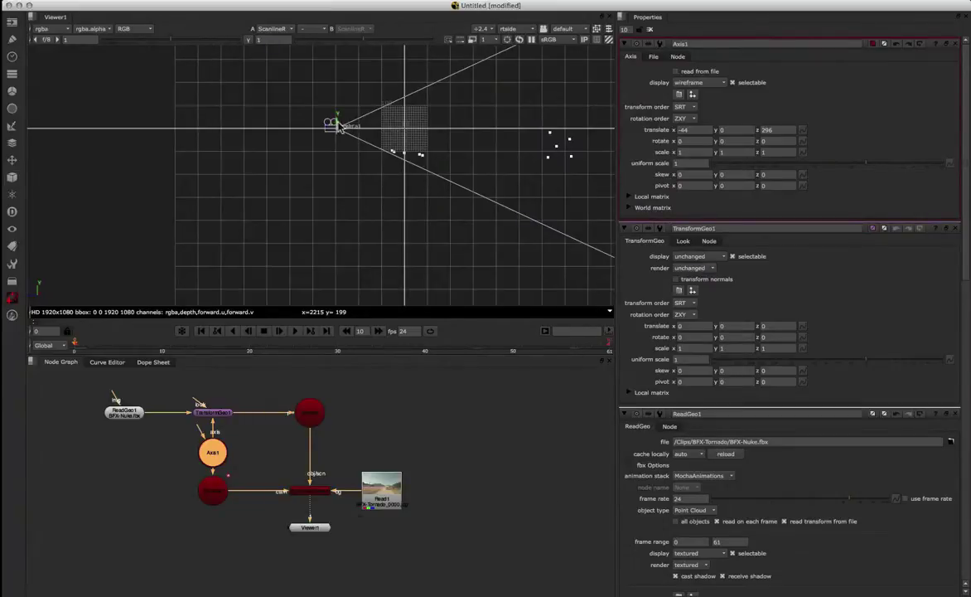
drag(337, 130, 338, 107)
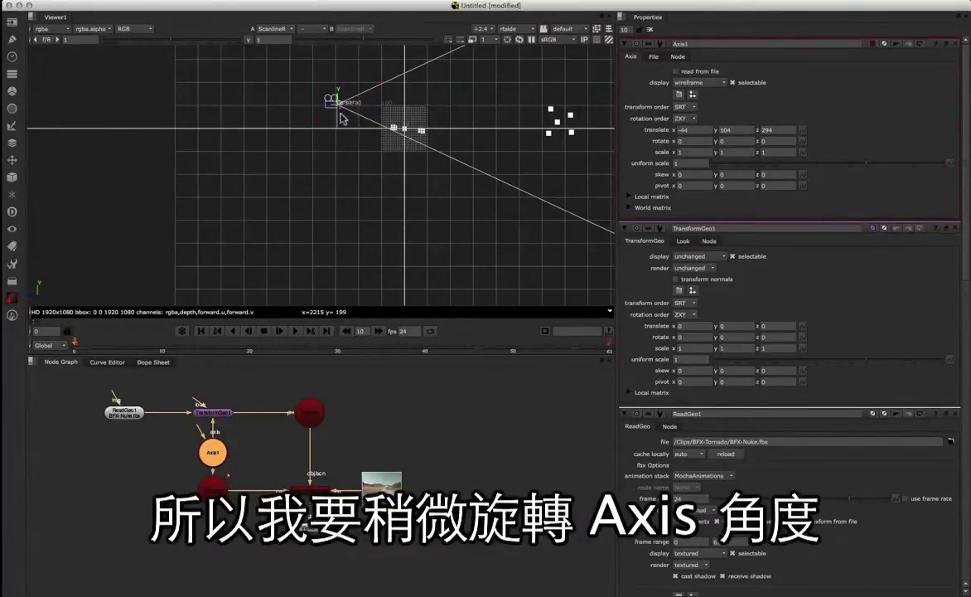
Rotate Axis1 about 6.37 degrees around X to level the ground points, and lower it to about y 75, z 291
key(super)
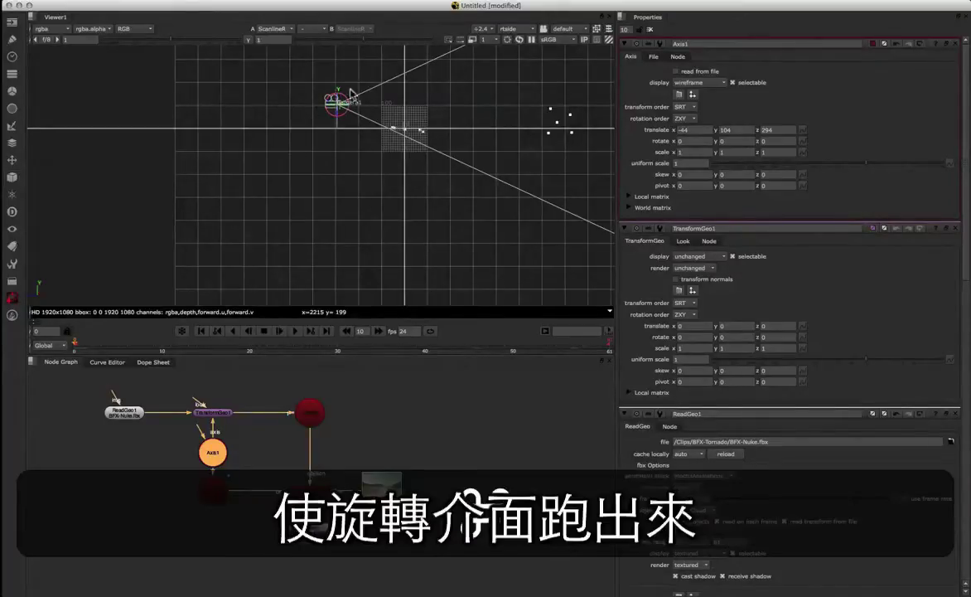
ctrl+drag(332, 100, 331, 101)
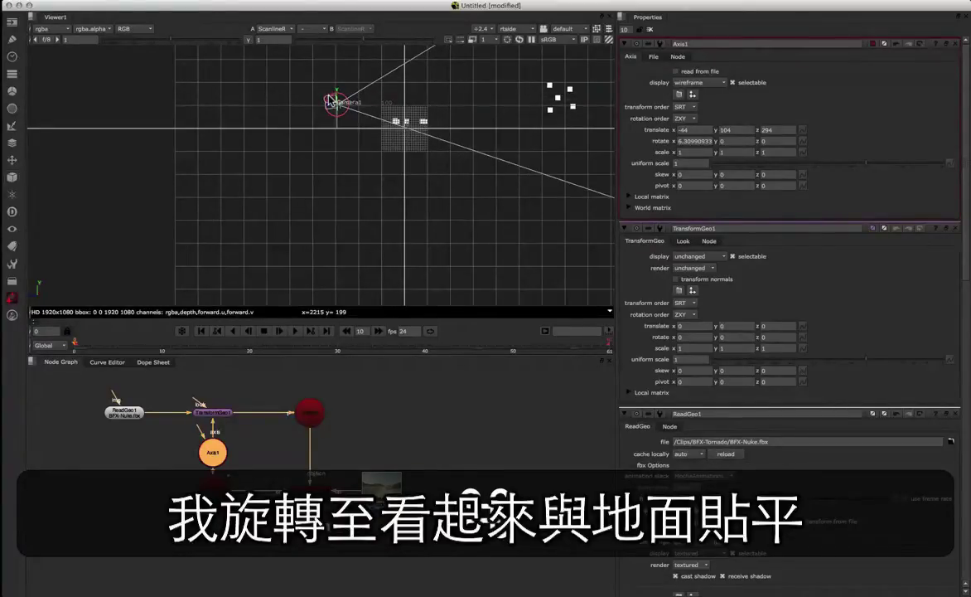
ctrl+drag(331, 101, 337, 112)
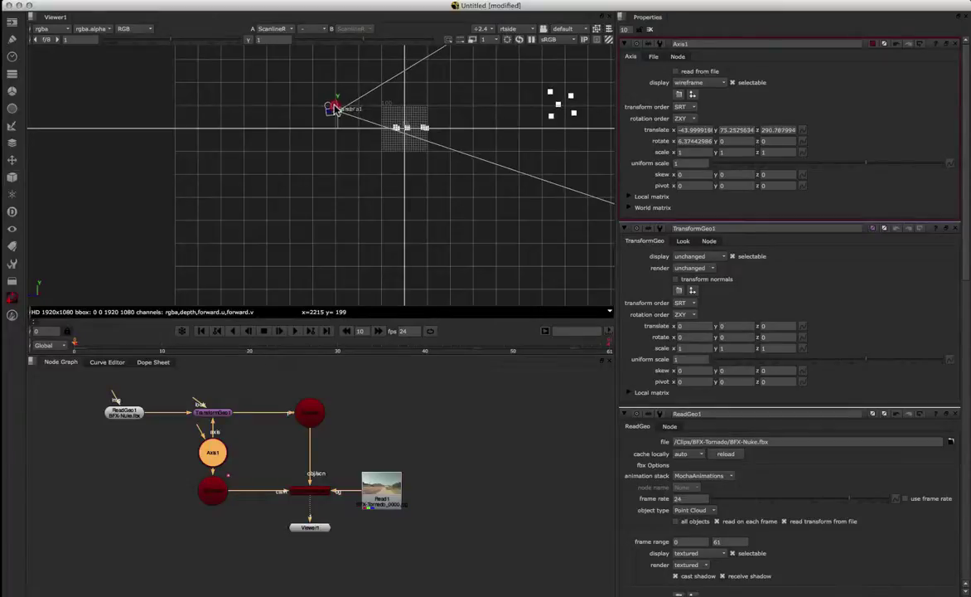
Return to the top view and shift Axis1 to about x -38, z 302 to recentre the ground points
click(507, 28)
click(514, 81)
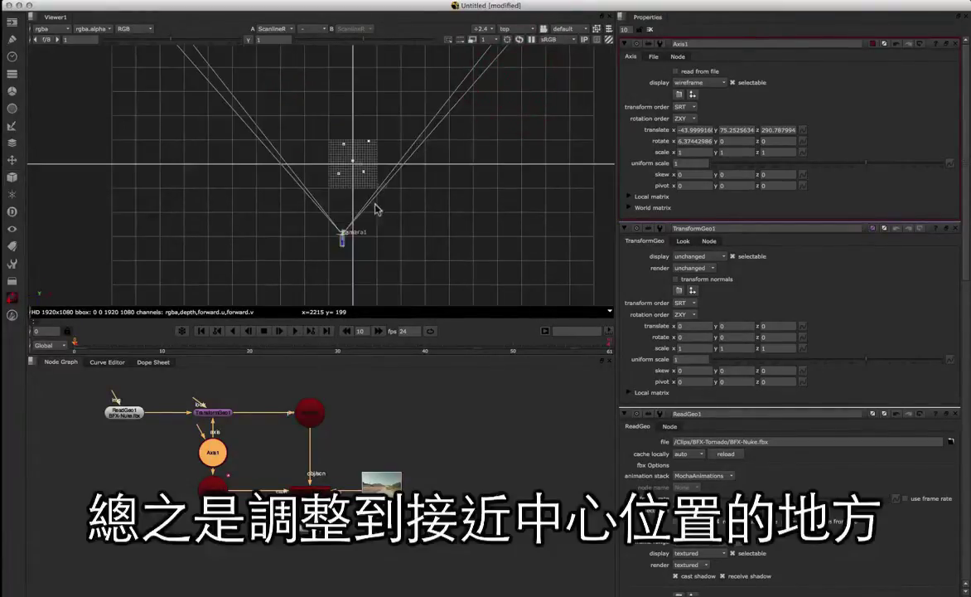
drag(343, 235, 345, 238)
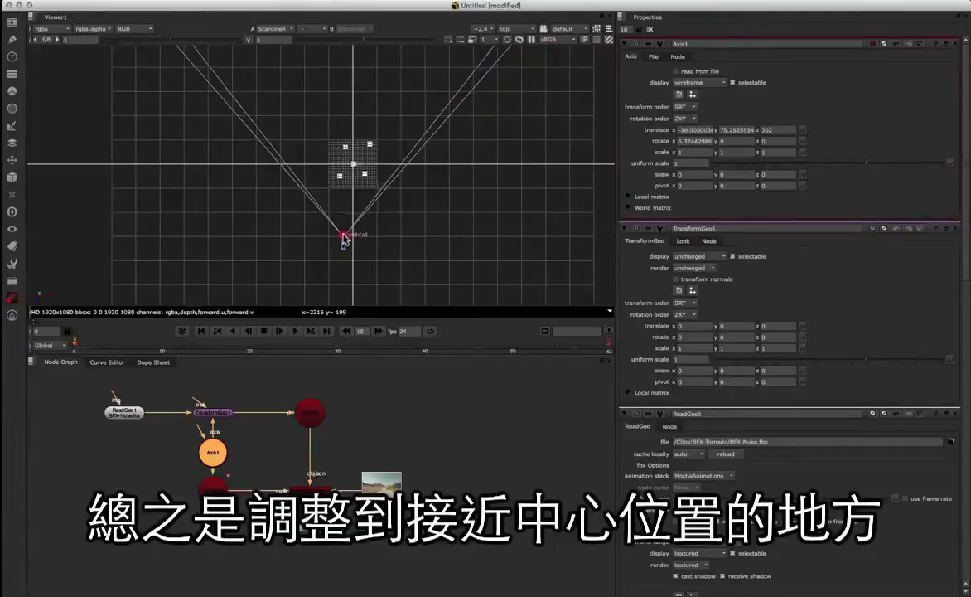
Go back to the right-side view and move Axis1 to about y 73, z 305.5, seating the points on the ground line
click(507, 28)
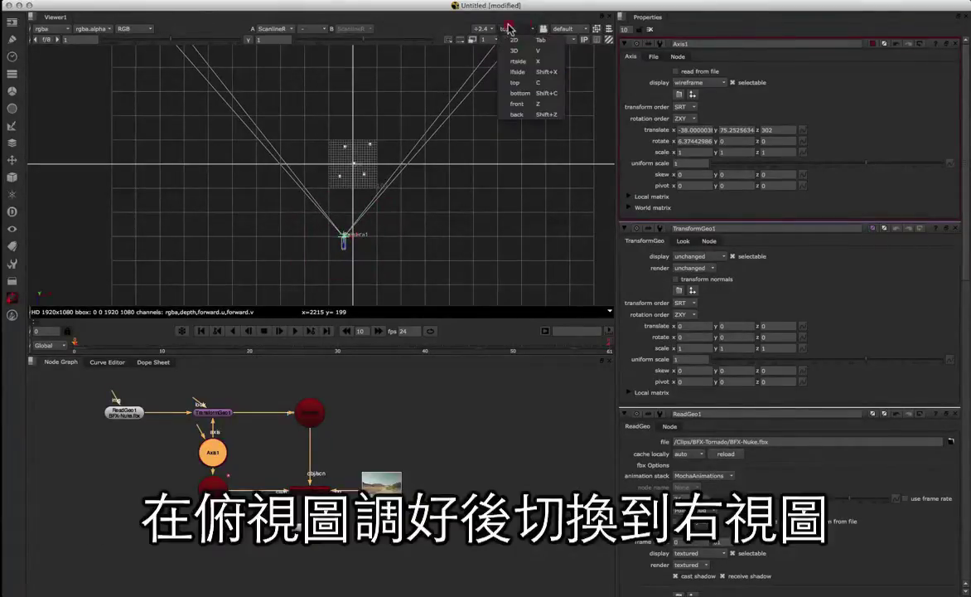
click(509, 29)
click(510, 31)
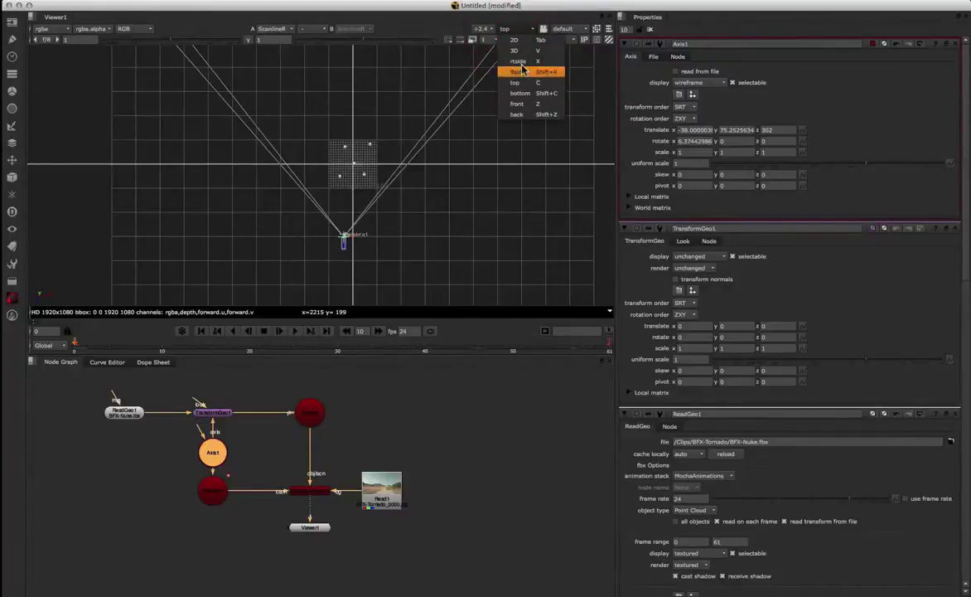
click(515, 68)
scroll(415, 131, up, 5)
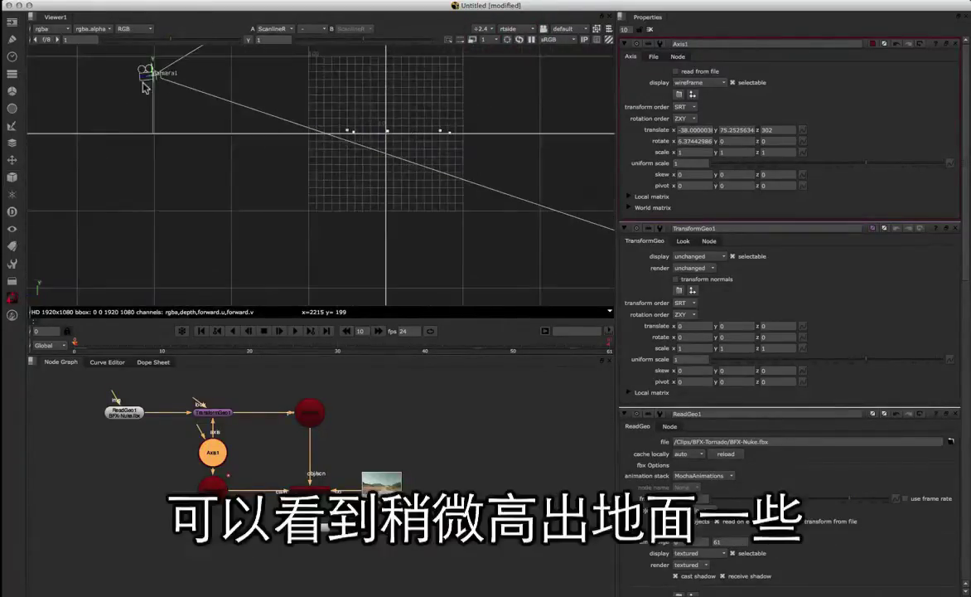
drag(152, 68, 157, 78)
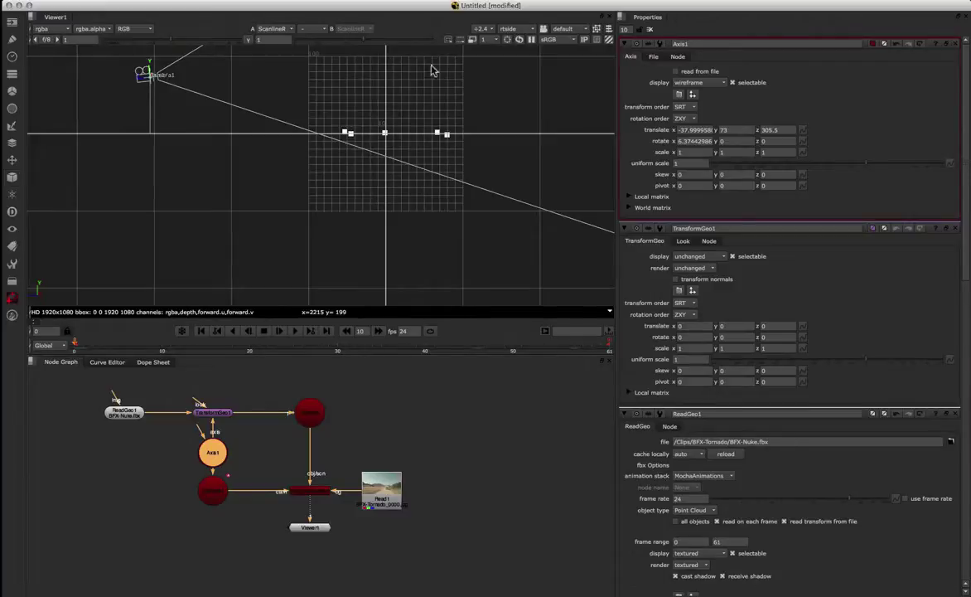
In the front view, rotate Axis1 about 1.53 degrees around Z and move it to about x -46, y 71.3, levelling the ground points
click(508, 30)
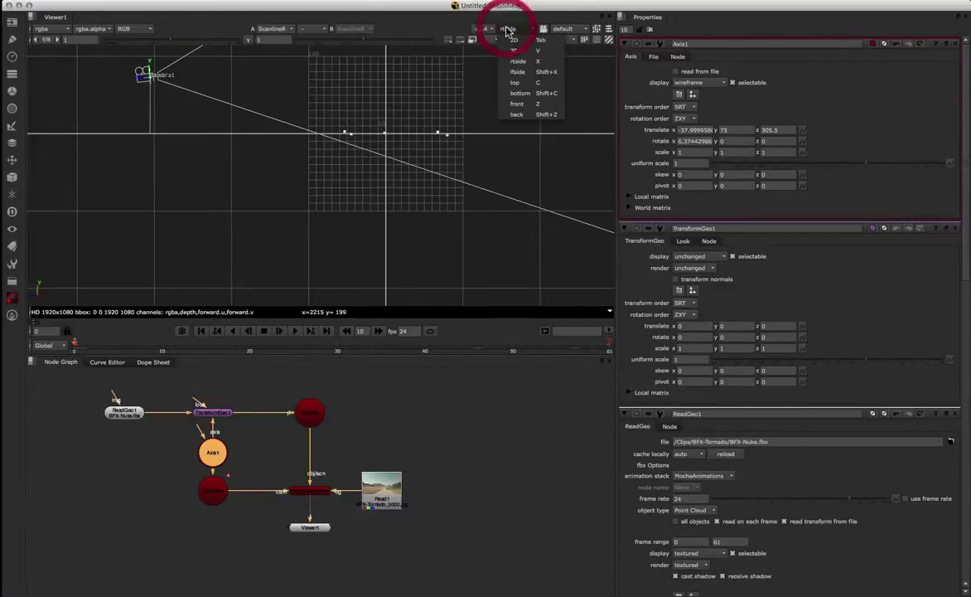
click(517, 106)
scroll(440, 139, up, 6)
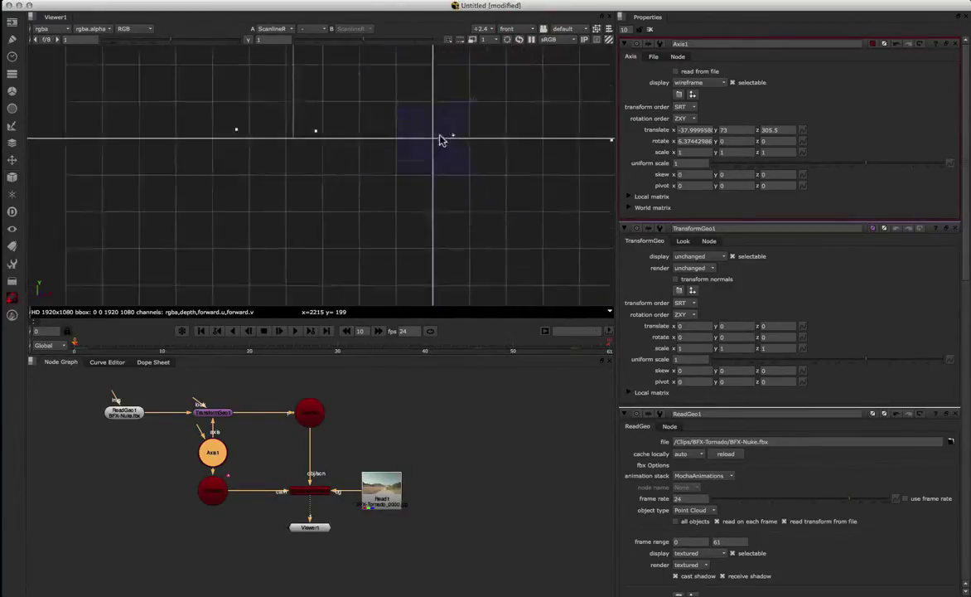
scroll(440, 139, down, 5)
scroll(440, 140, down, 2)
scroll(406, 160, down, 3)
key(super)
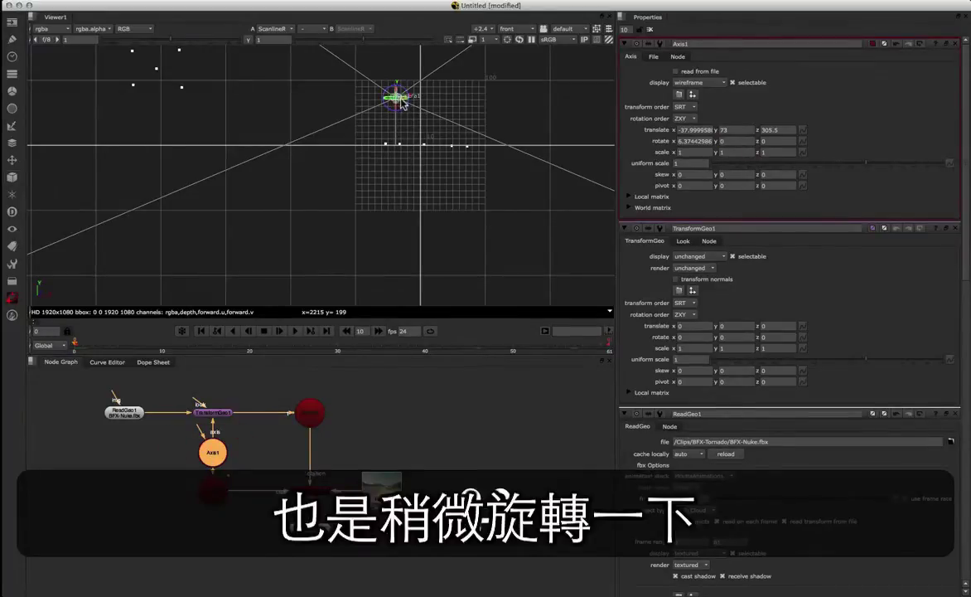
mouse_move(405, 108)
mouse_down()
mouse_move(395, 92)
mouse_move(399, 99)
mouse_up()
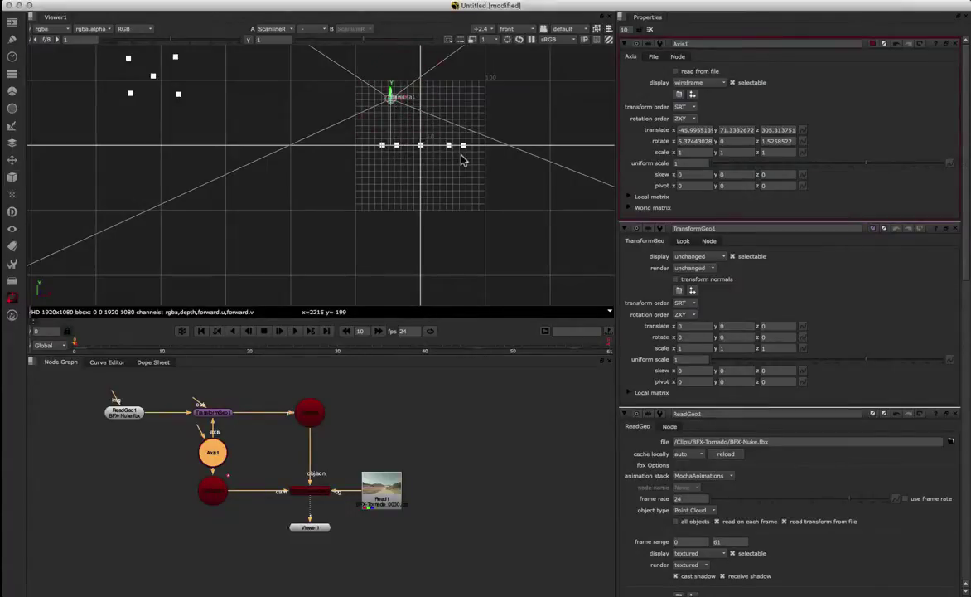
Switch the viewer to 3D and orbit the scene to check the camera and point cloud against the ground grid
click(524, 30)
click(525, 55)
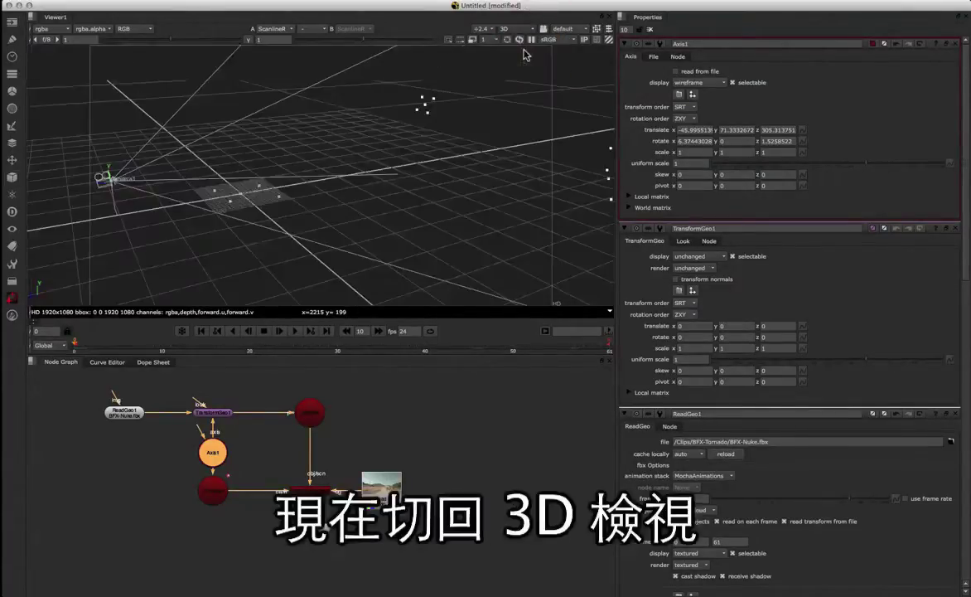
key(f)
super+drag(345, 179, 455, 174)
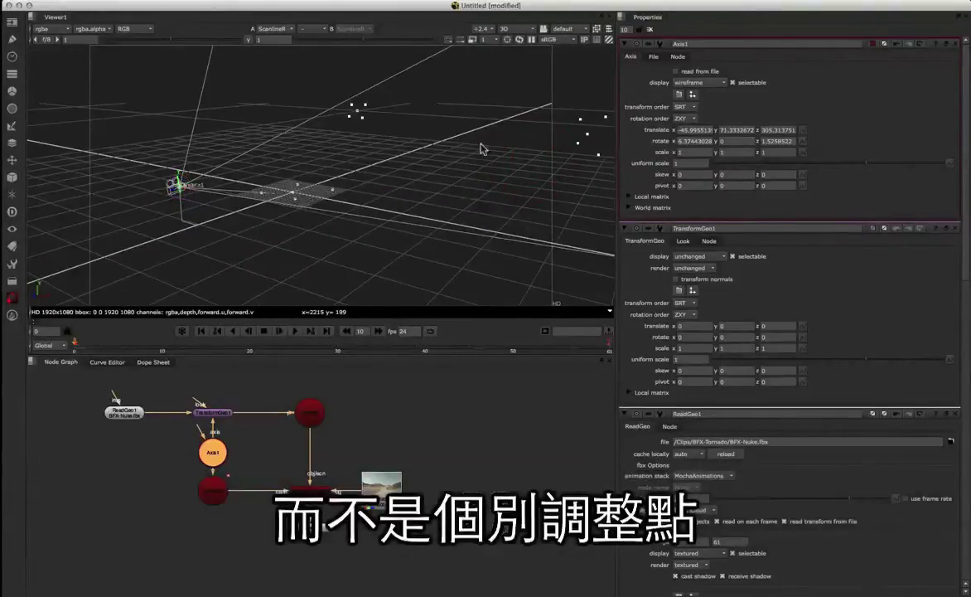
ctrl+drag(436, 193, 505, 225)
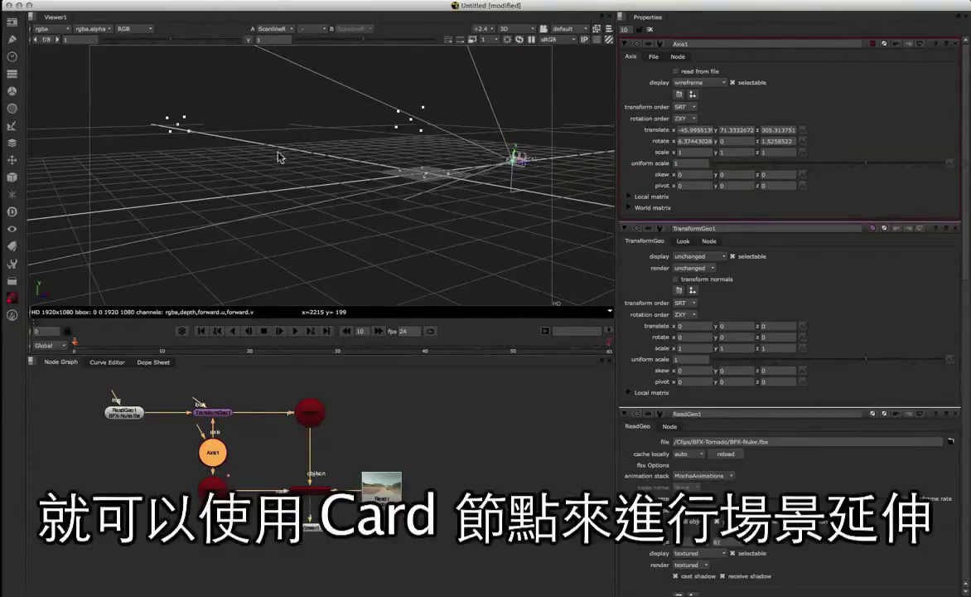
Add an unconnected Card node to the node graph and connect it to the Scene node's second input
click(369, 397)
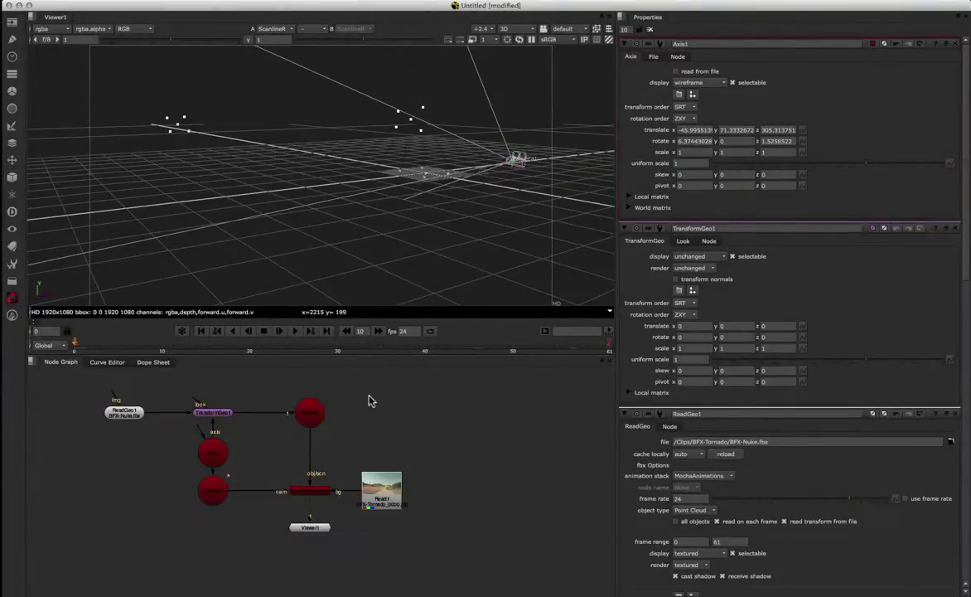
click(449, 425)
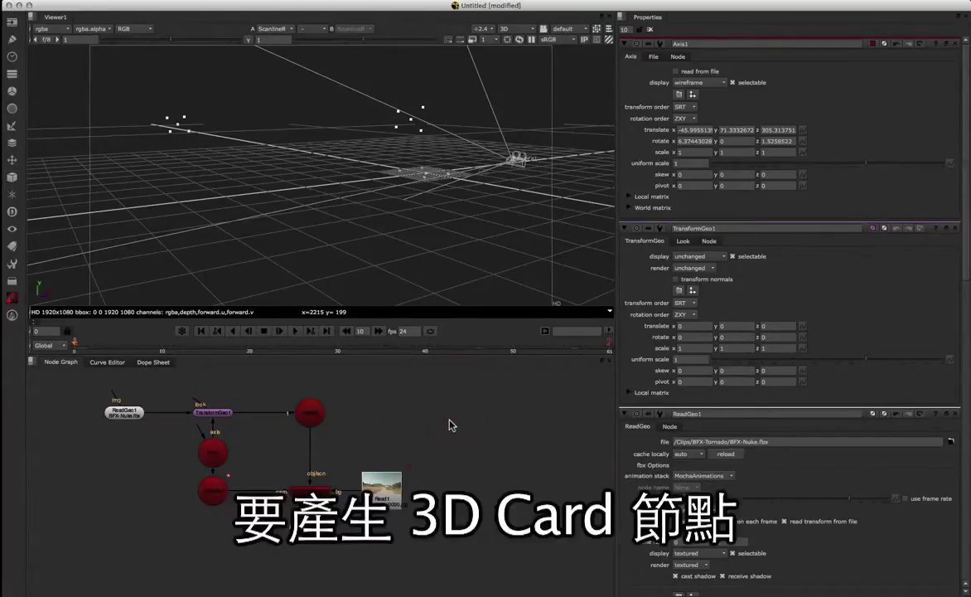
key(Tab)
text(card)
key(Down)
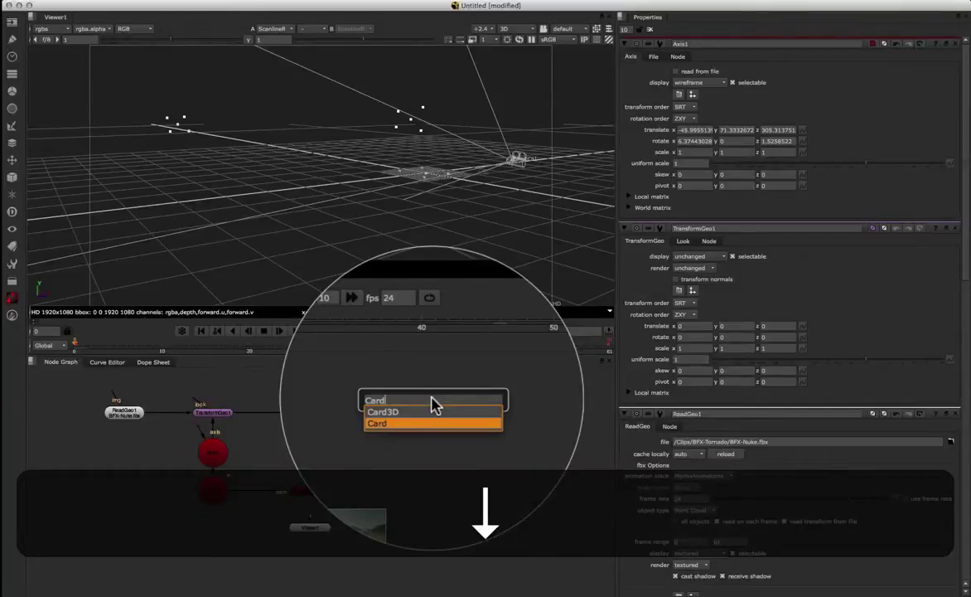
key(Return)
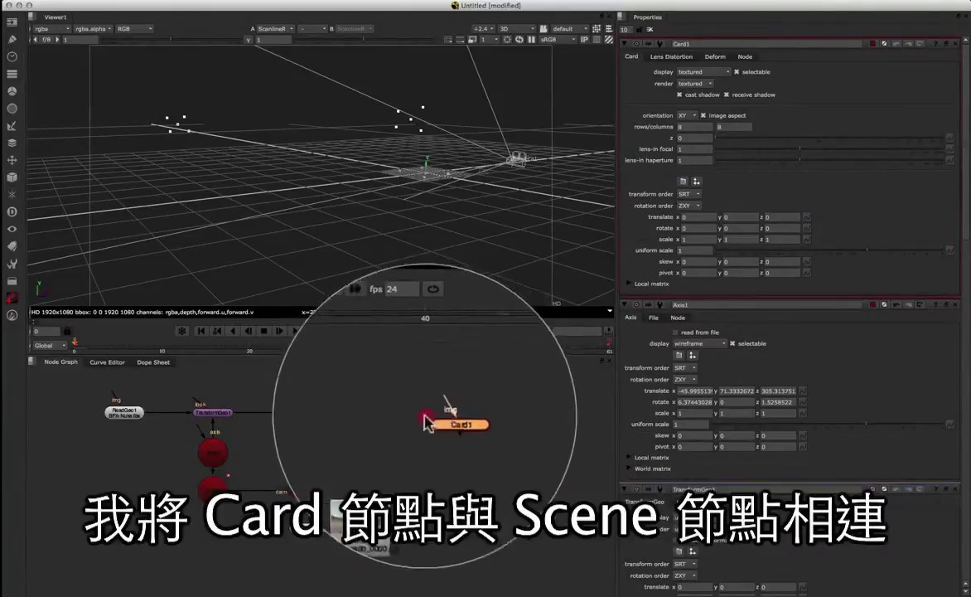
drag(439, 411, 313, 419)
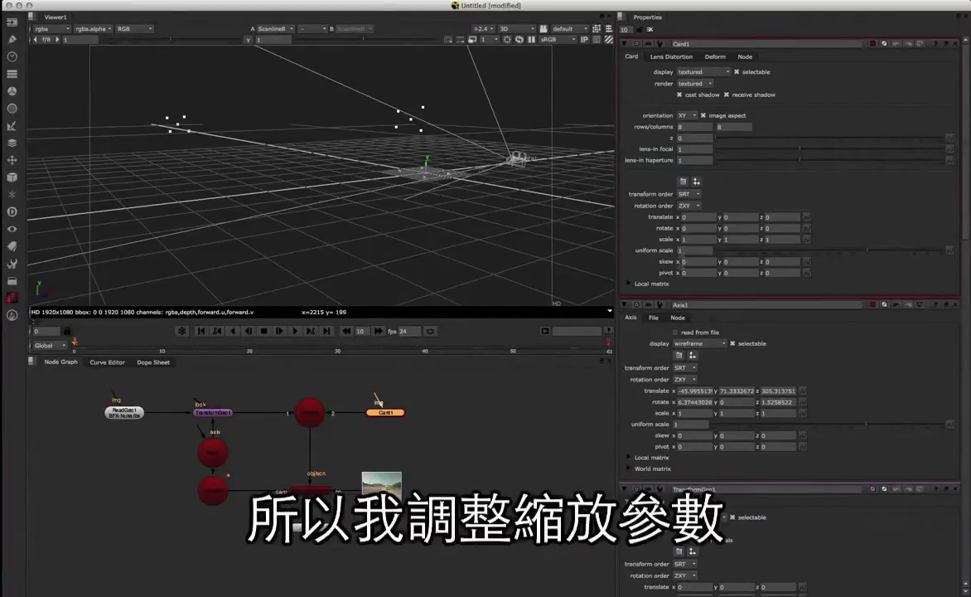
Set Card1's uniform scale to 100
click(695, 249)
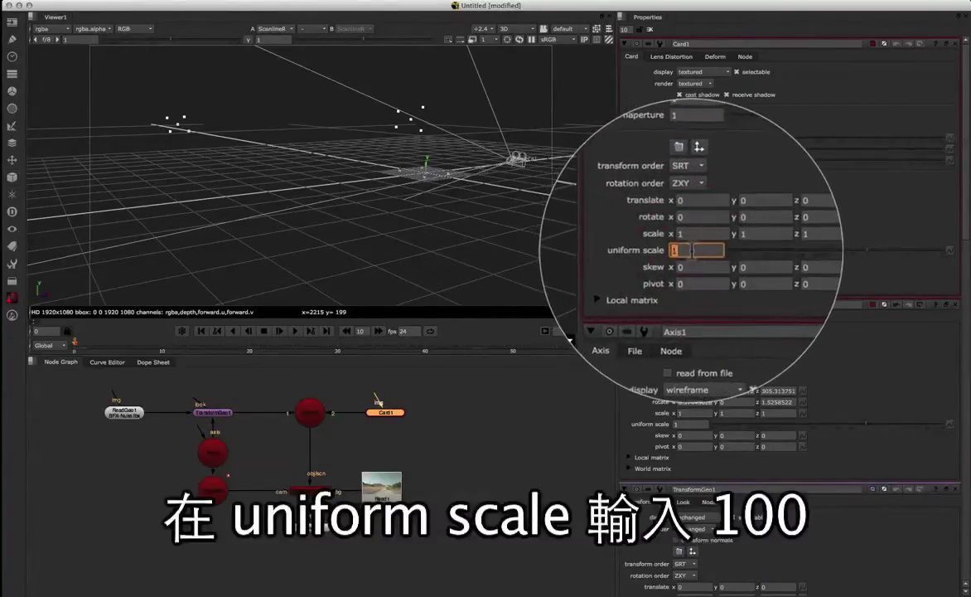
text(100)
key(Return)
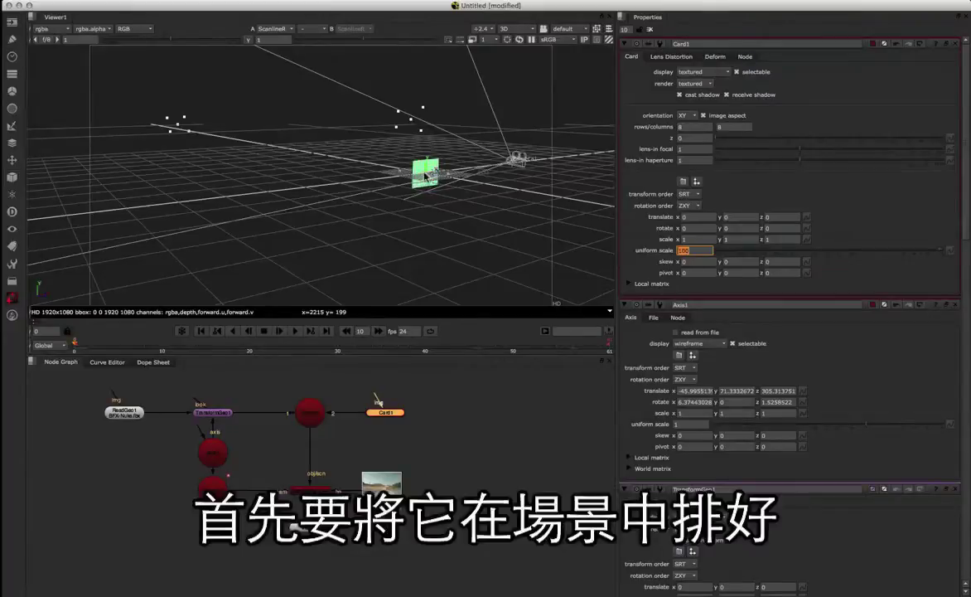
View the card in the 3D scene and in 2D, scrub the timeline to check how it follows the road, and return to frame 0
drag(506, 199, 312, 204)
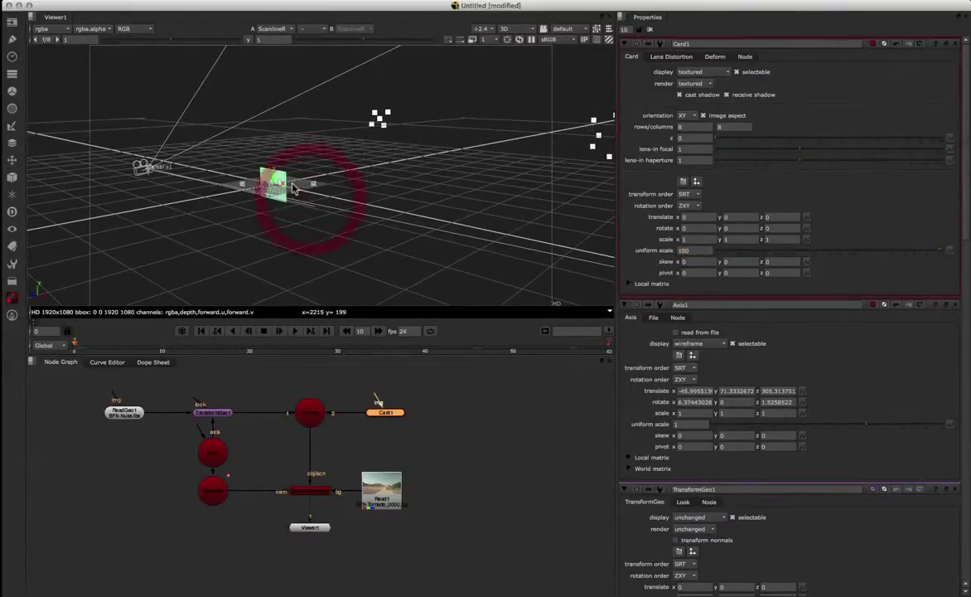
super+drag(373, 193, 306, 223)
click(512, 30)
click(507, 26)
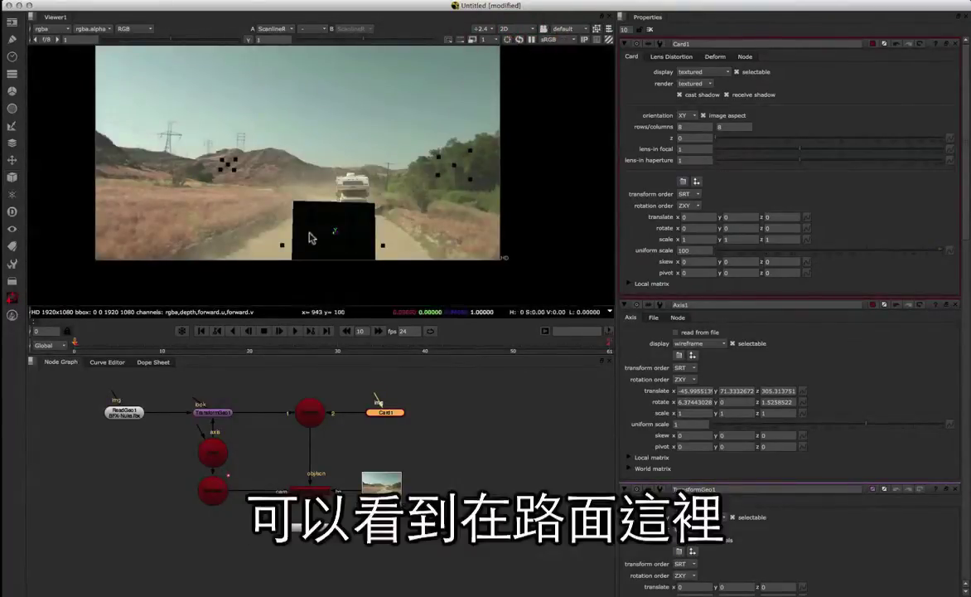
drag(76, 343, 256, 348)
click(448, 347)
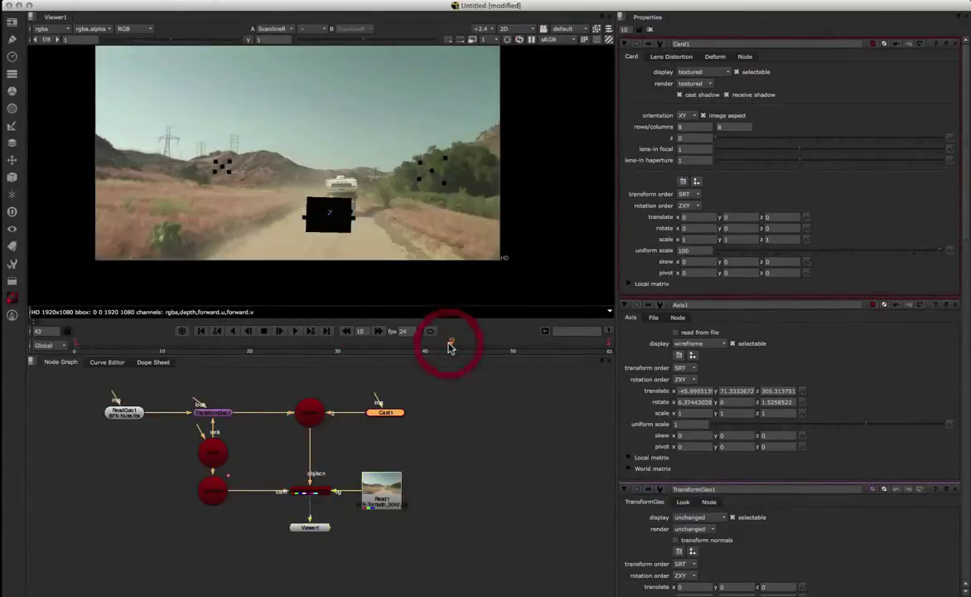
click(559, 349)
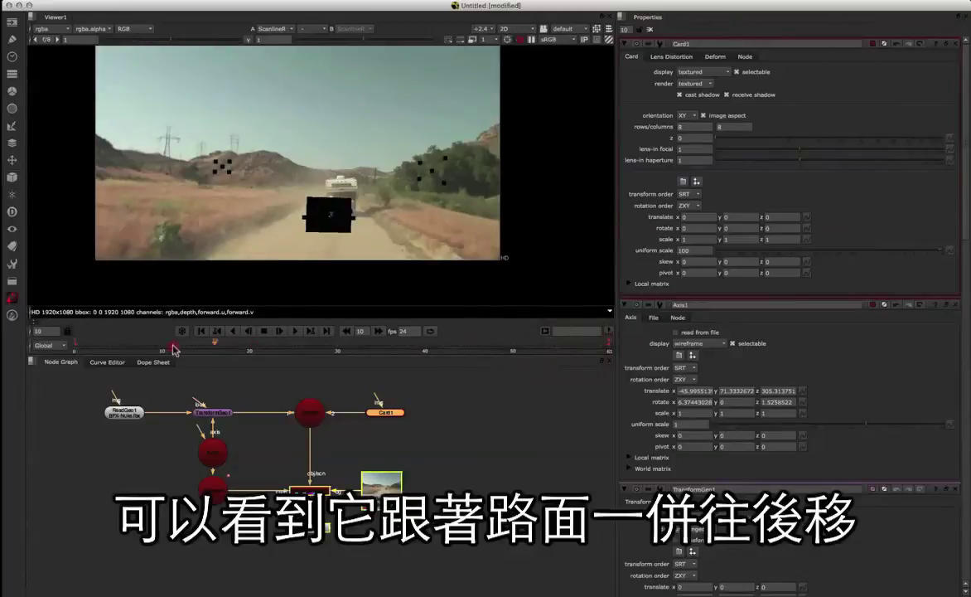
click(74, 344)
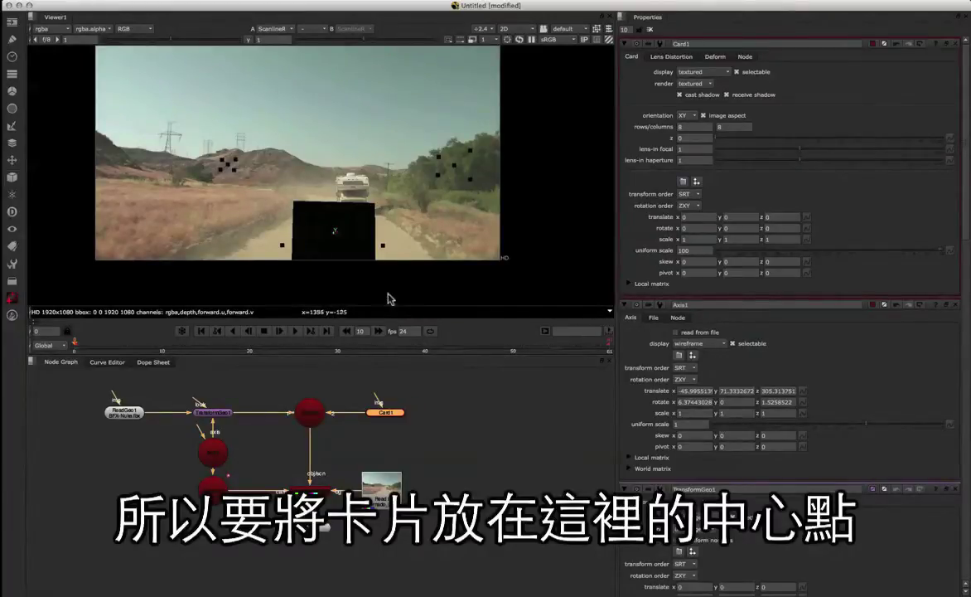
In the 3D view, use vertex selection to pick the centre point of the hillside cluster and match Card1's position to it
click(505, 29)
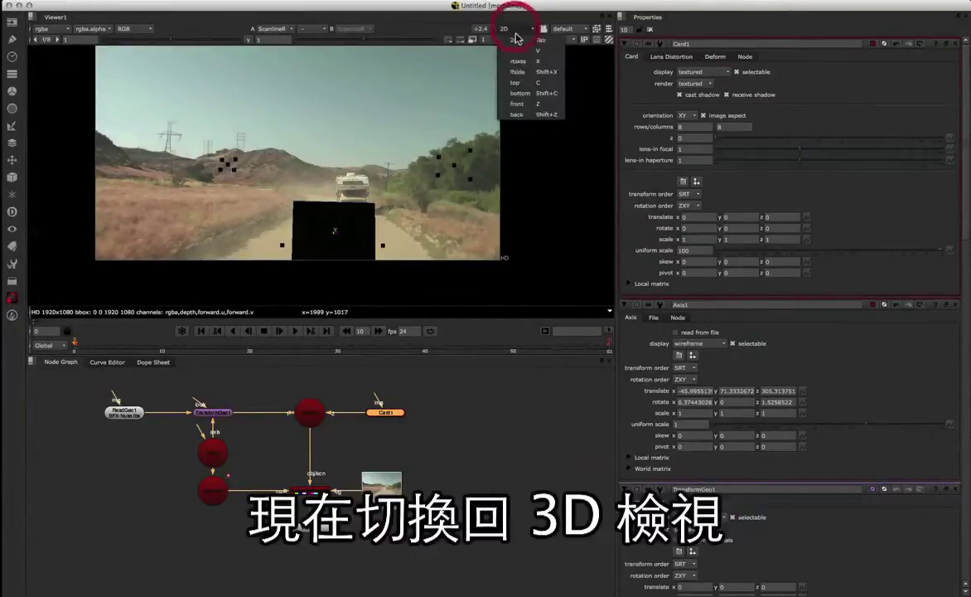
click(516, 51)
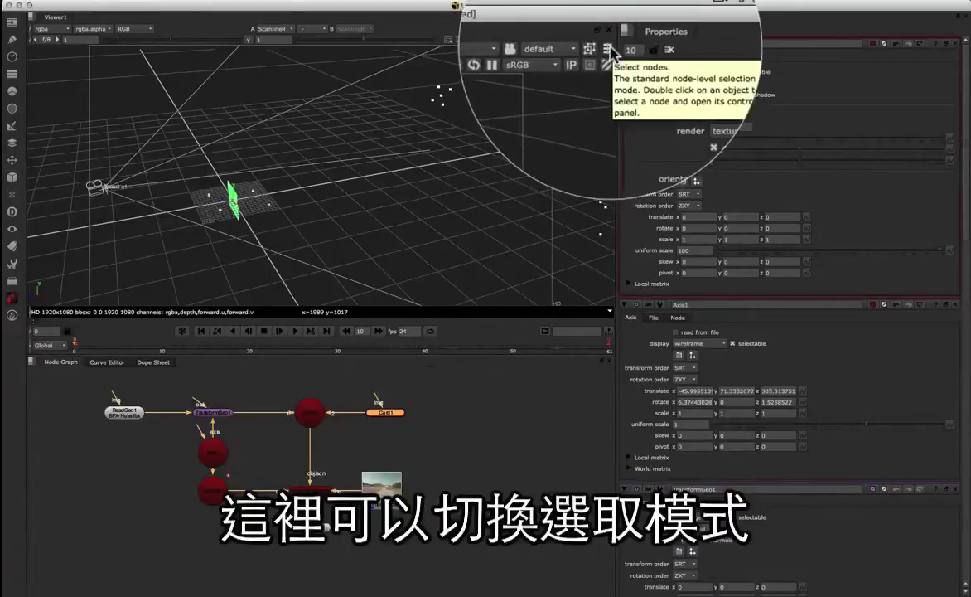
click(610, 50)
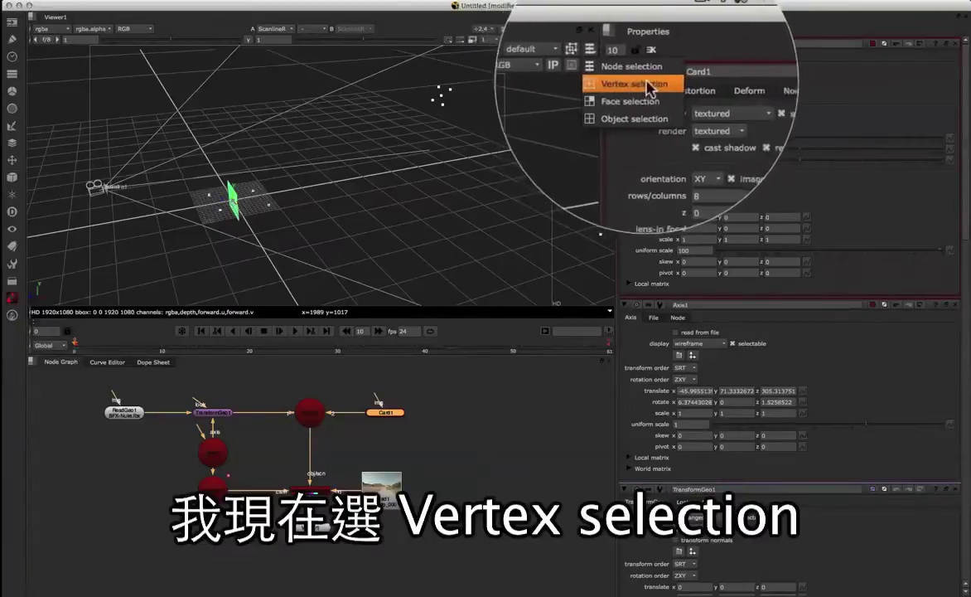
click(638, 84)
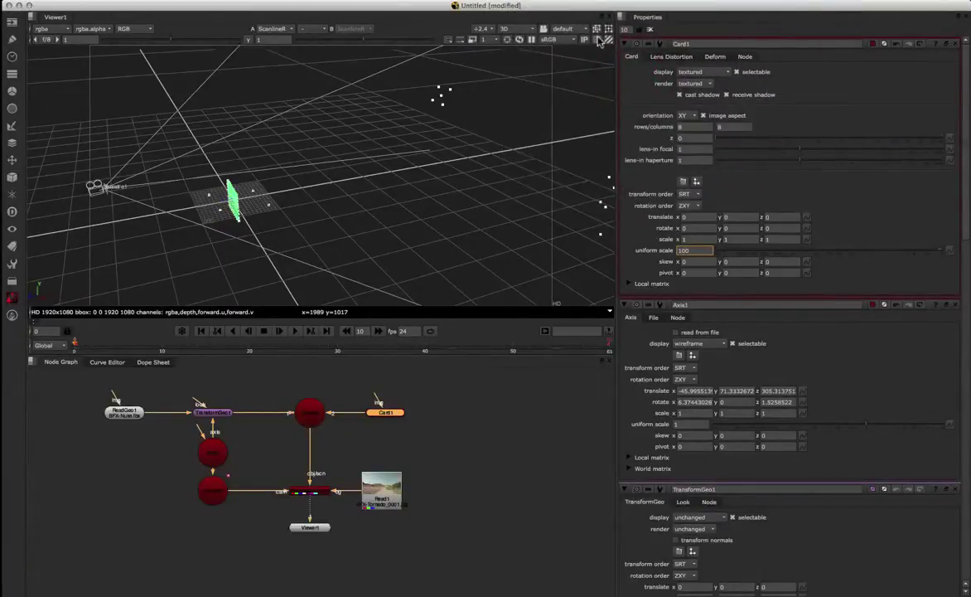
click(439, 92)
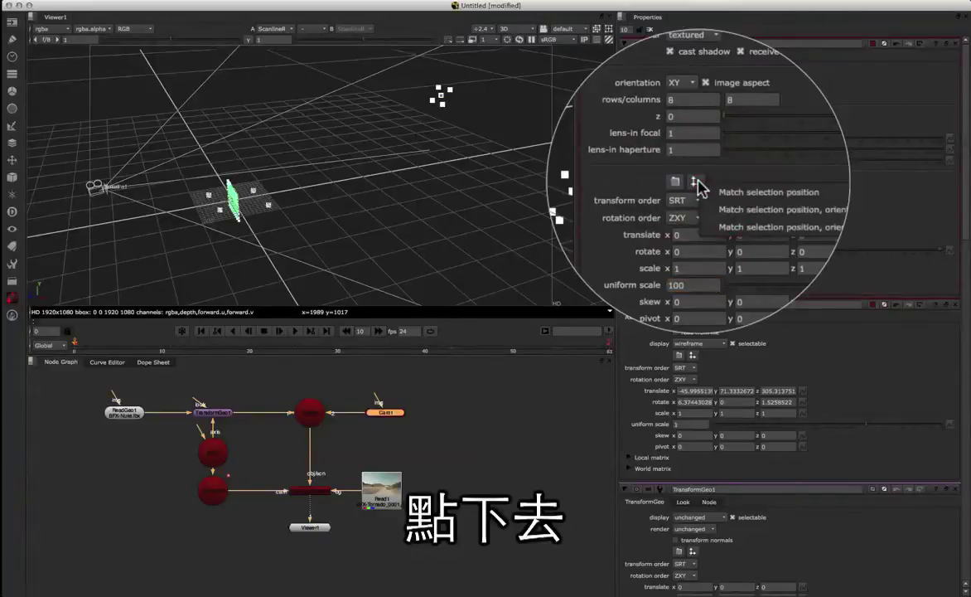
click(746, 193)
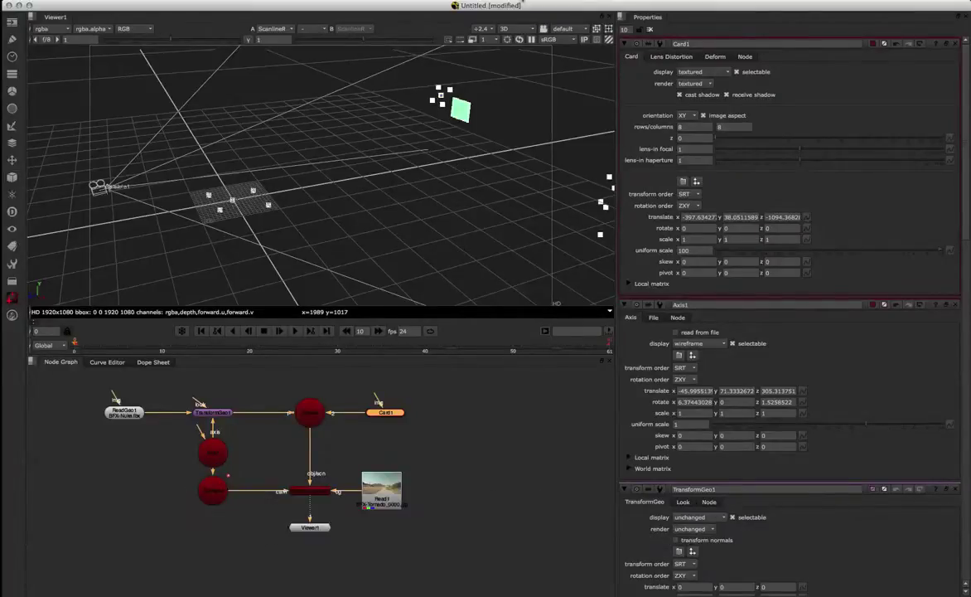
View the repositioned card in 2D and in 3D, and orbit to check where it sits relative to the hillside points
click(515, 29)
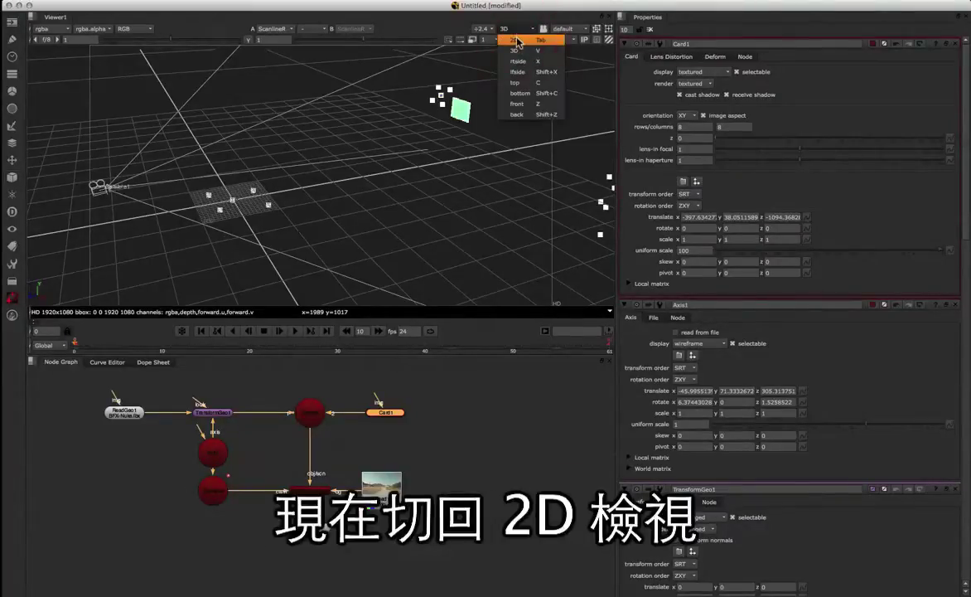
click(517, 40)
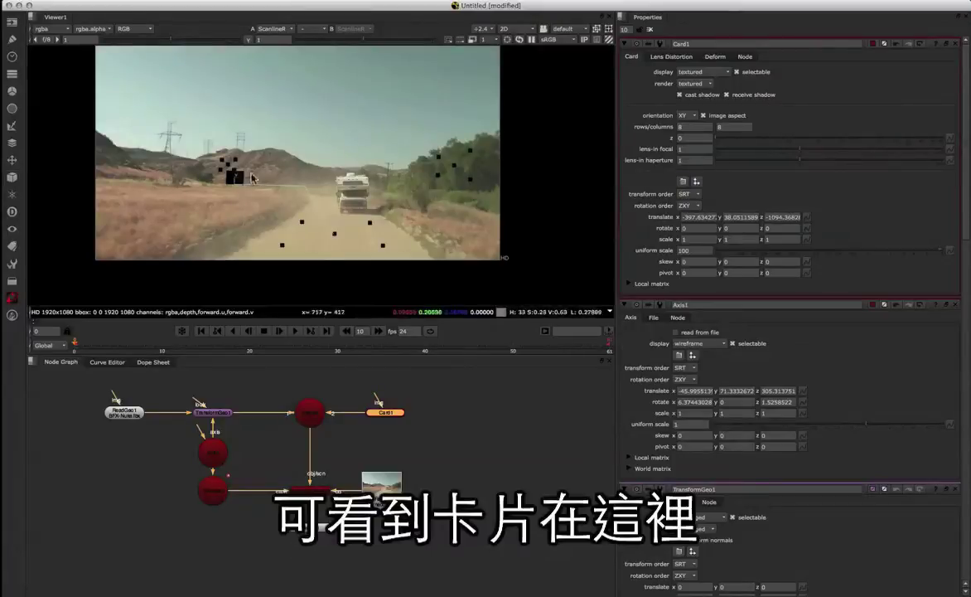
scroll(240, 179, down, 2)
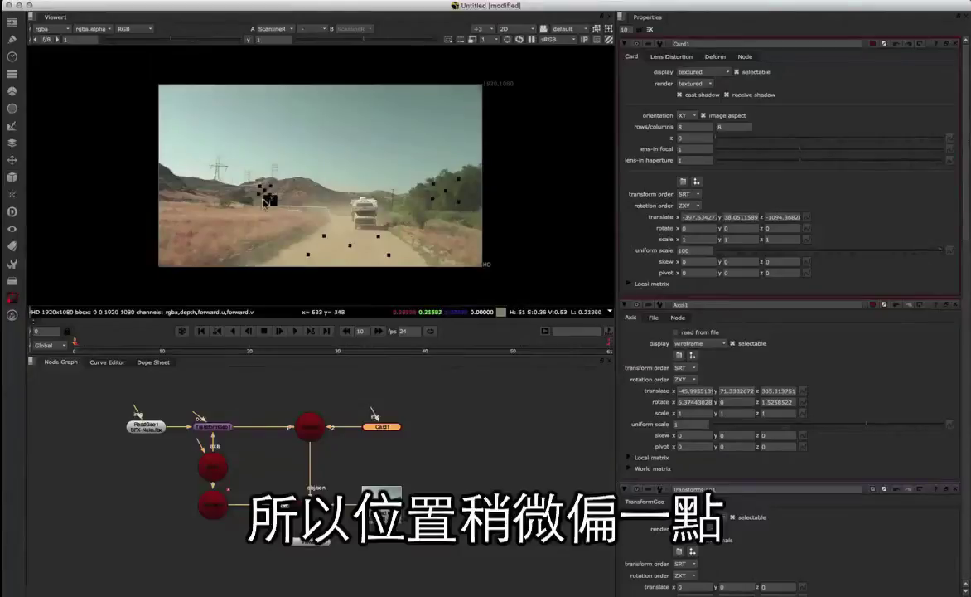
click(504, 28)
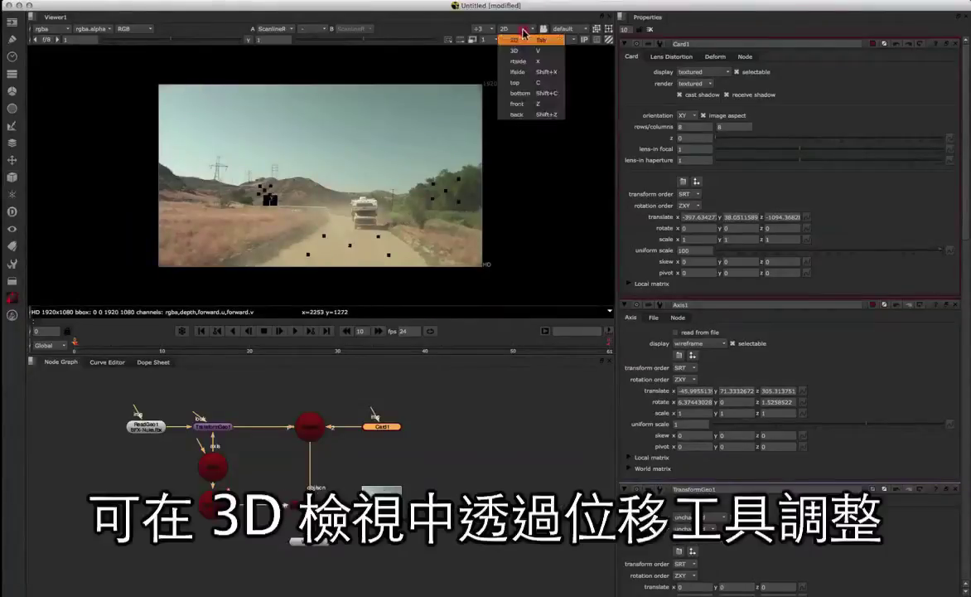
click(487, 44)
super+drag(392, 162, 323, 192)
super+drag(492, 142, 593, 140)
alt+right_drag(330, 138, 437, 166)
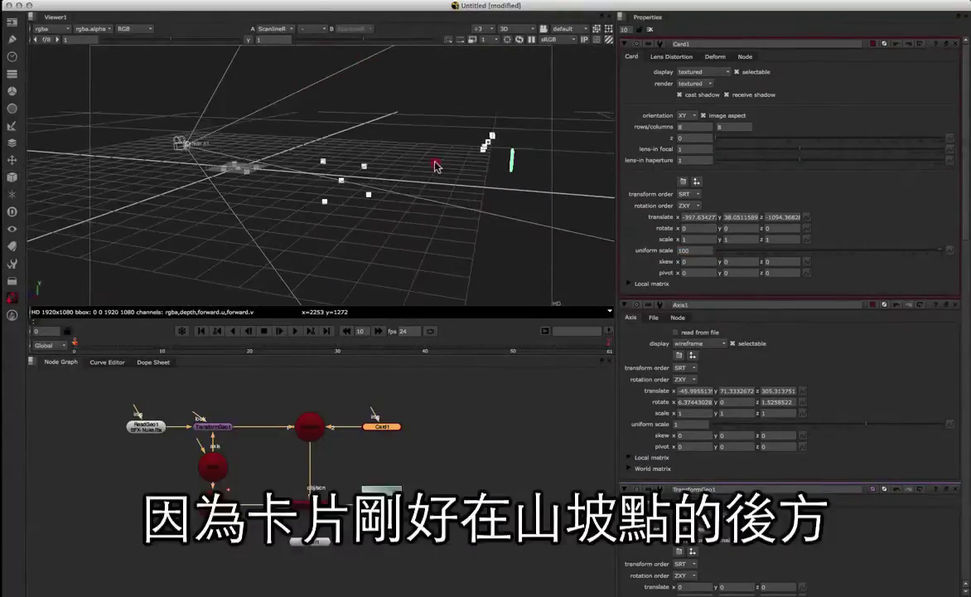
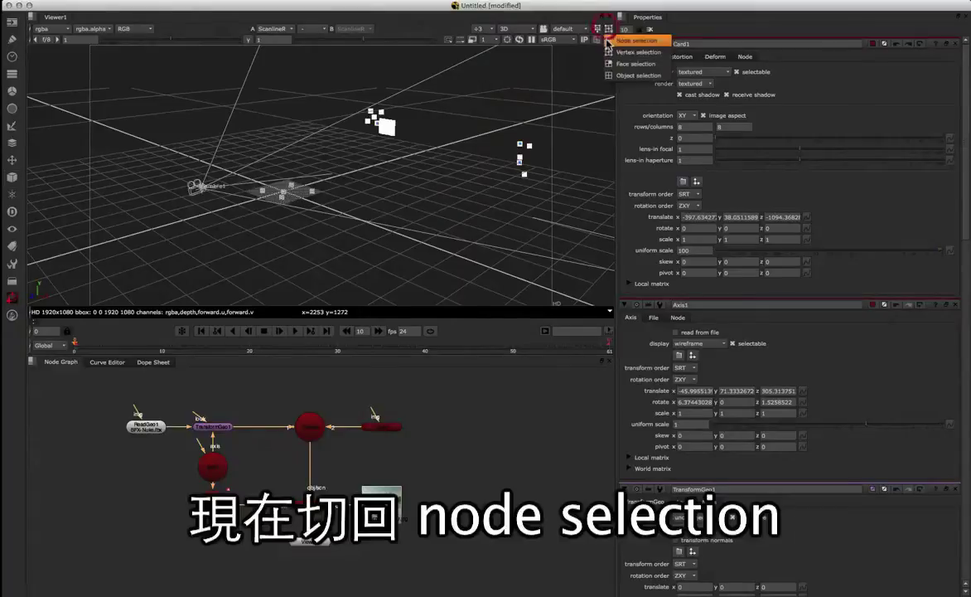
Restore node selection mode in the 3D view and return the viewer to 2D
super+drag(382, 183, 451, 176)
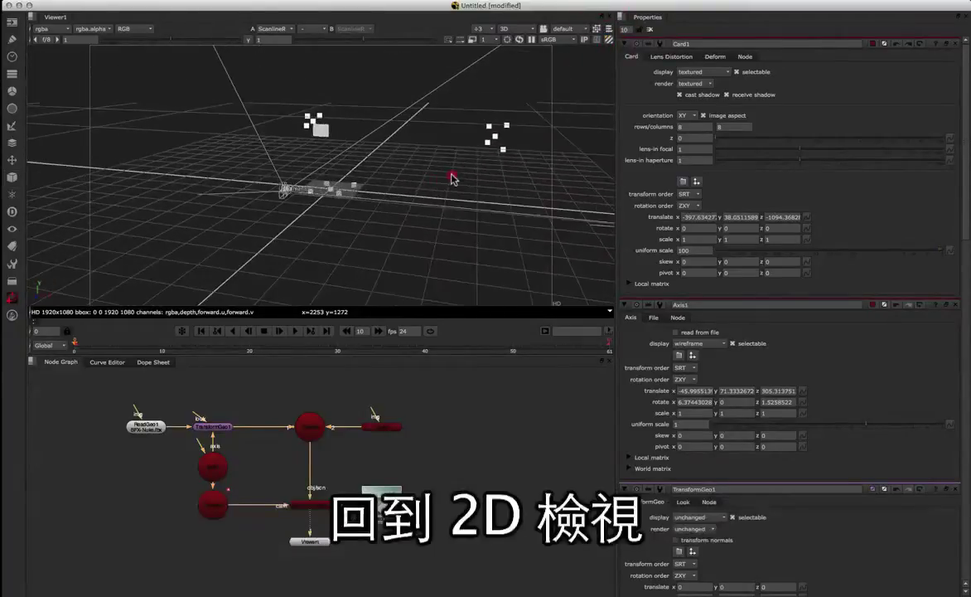
click(516, 31)
click(510, 38)
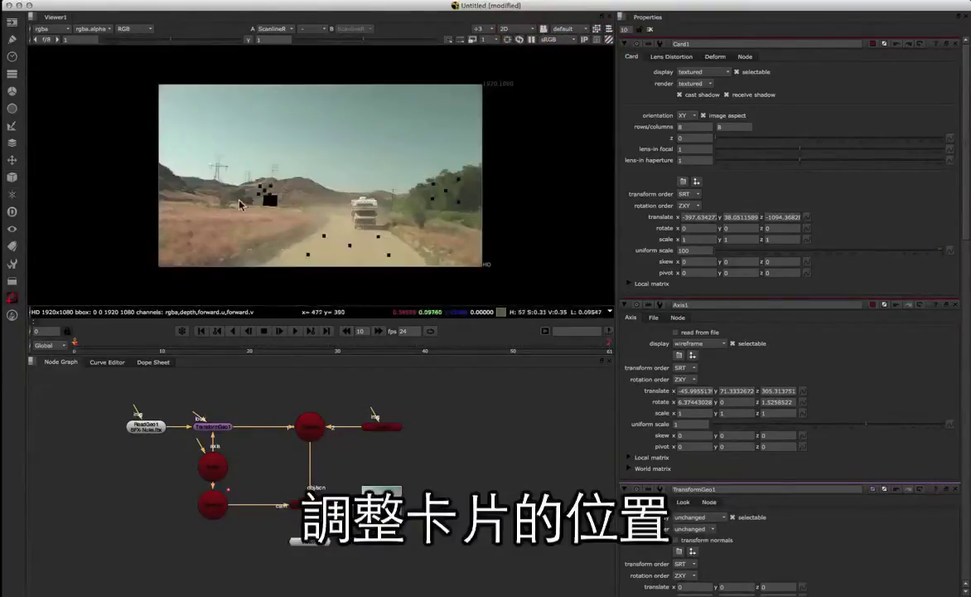
Read in City.tif from the MattePaints folder and feed it into Card1's img input
scroll(349, 404, down, 5)
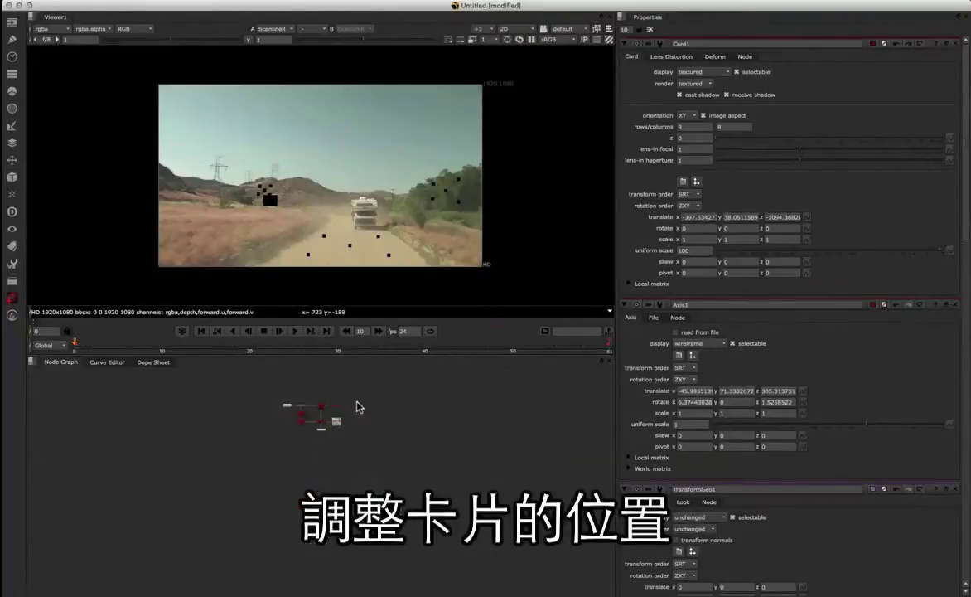
scroll(375, 406, up, 5)
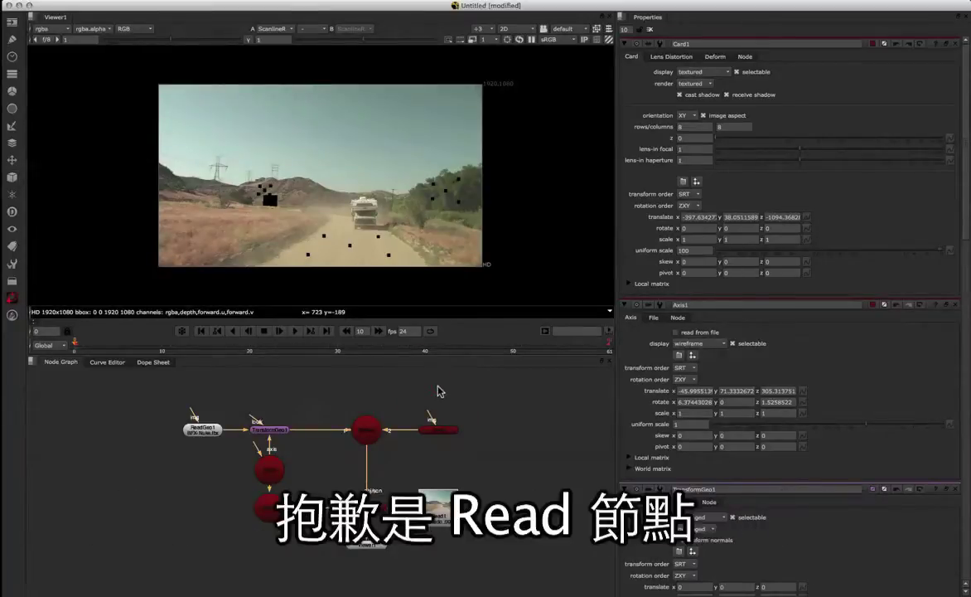
key(r)
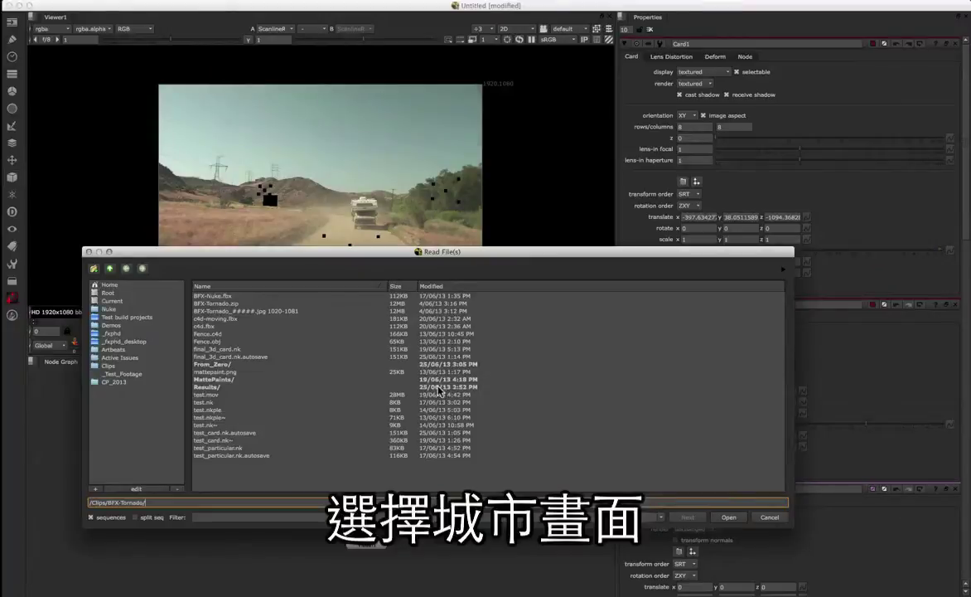
click(224, 380)
double_click(224, 379)
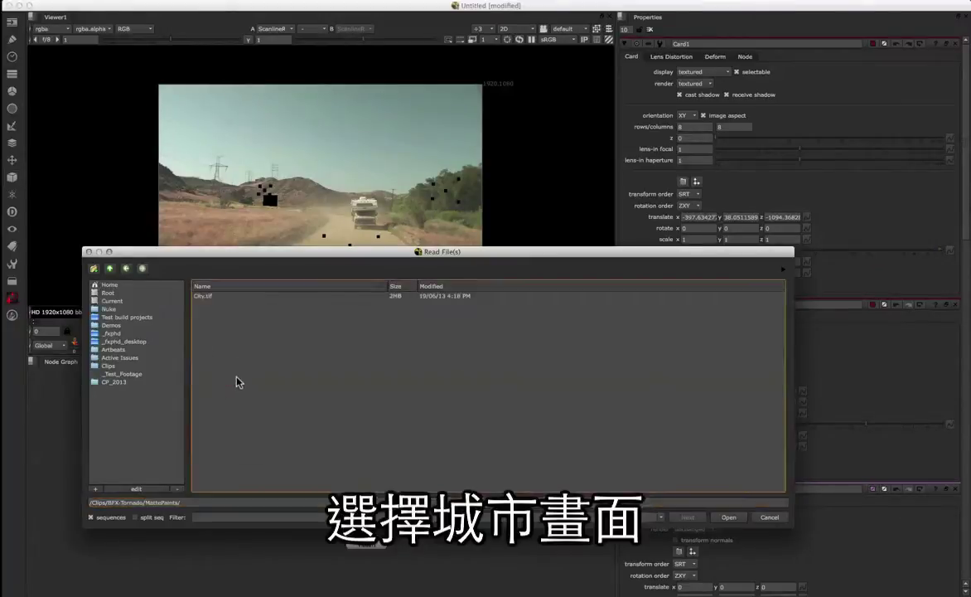
click(207, 298)
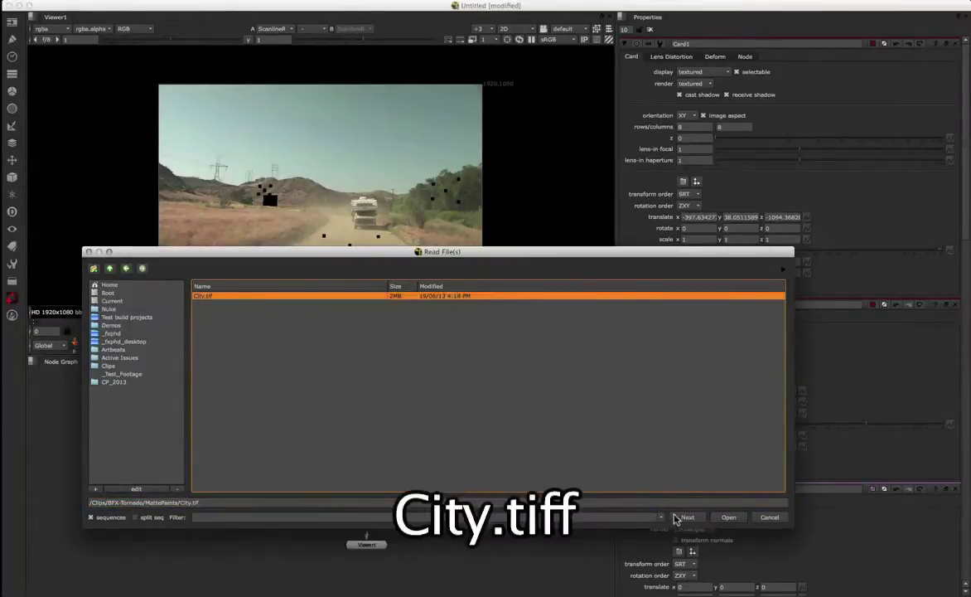
click(728, 517)
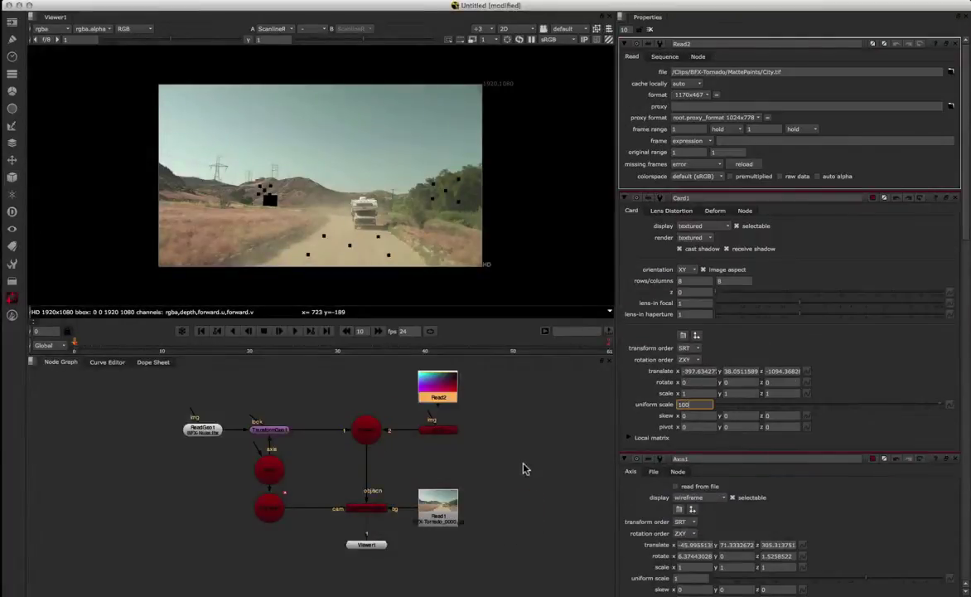
drag(440, 417, 437, 434)
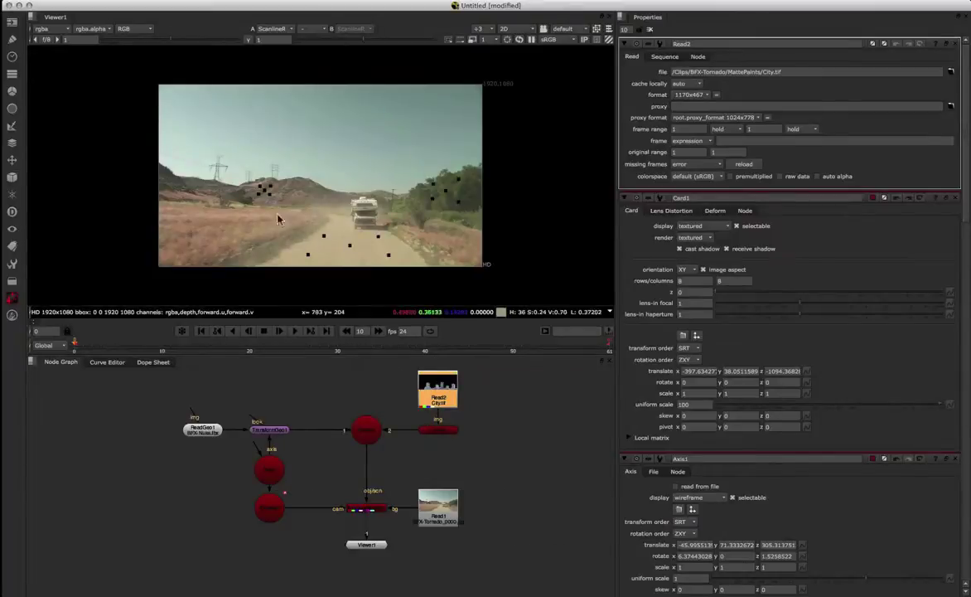
Set Card1's uniform scale to 1000 to enlarge the city image
click(451, 432)
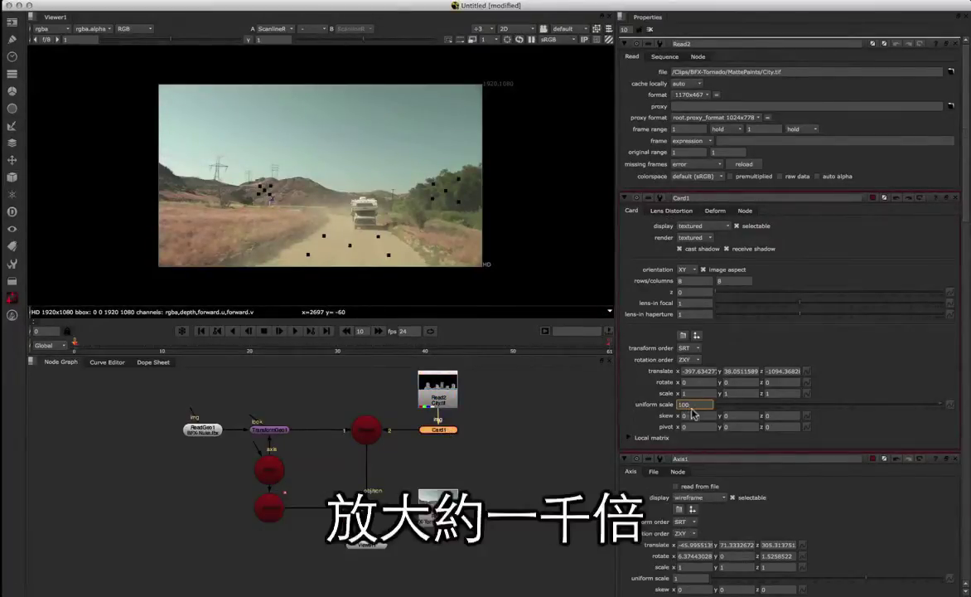
text(0)
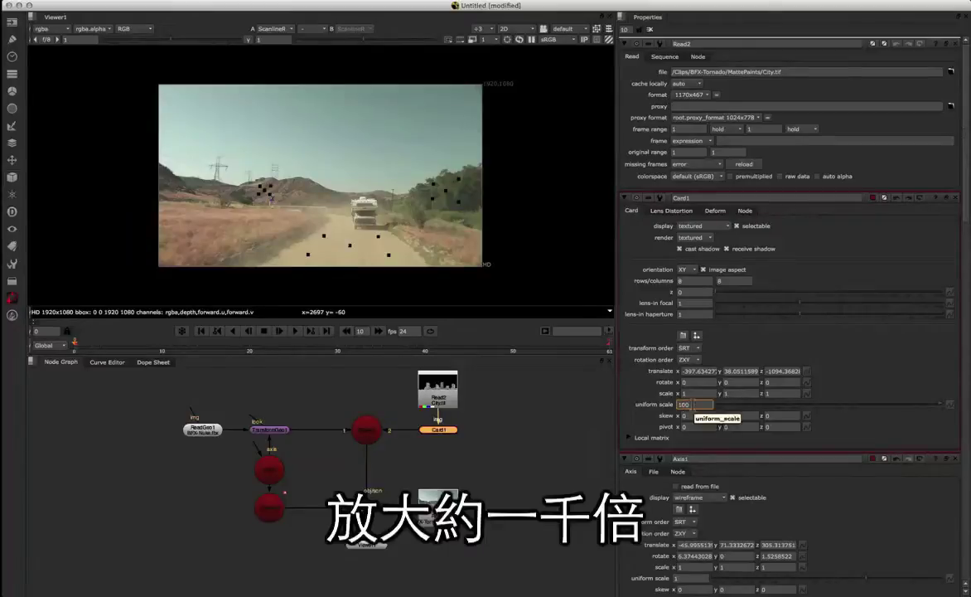
key(Return)
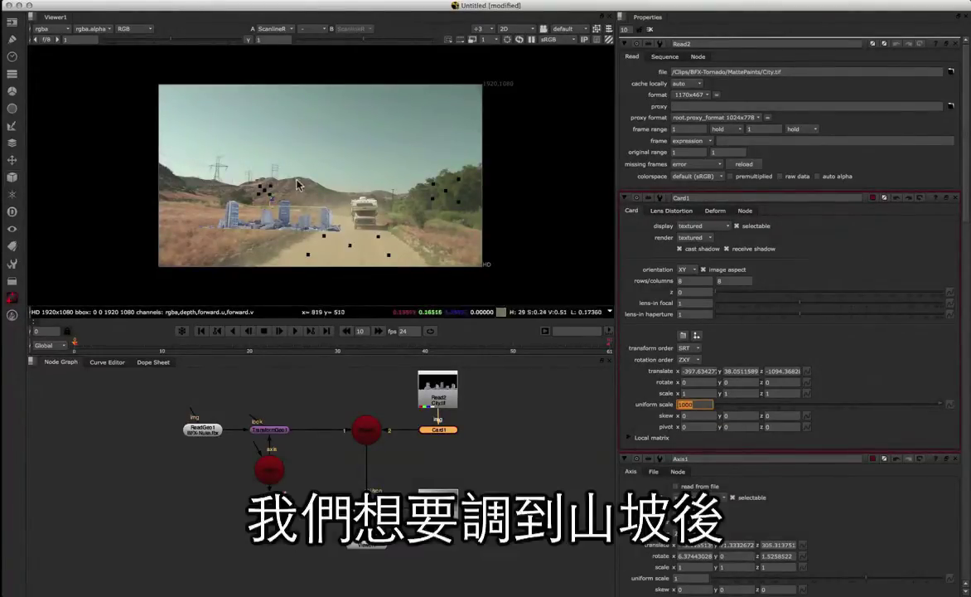
Raise the city card to the hillside by adjusting Card1's translate y to about 268
click(691, 371)
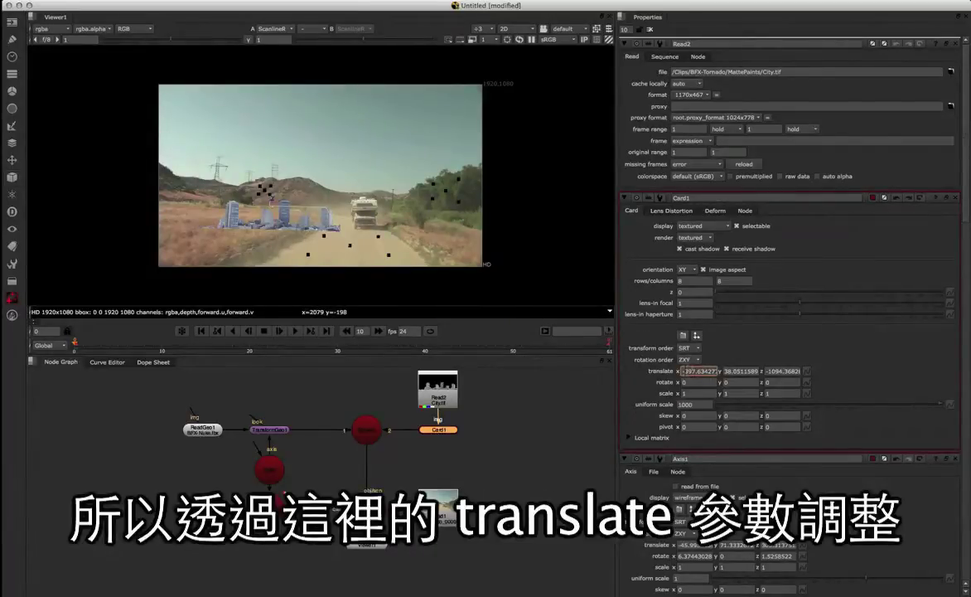
click(727, 370)
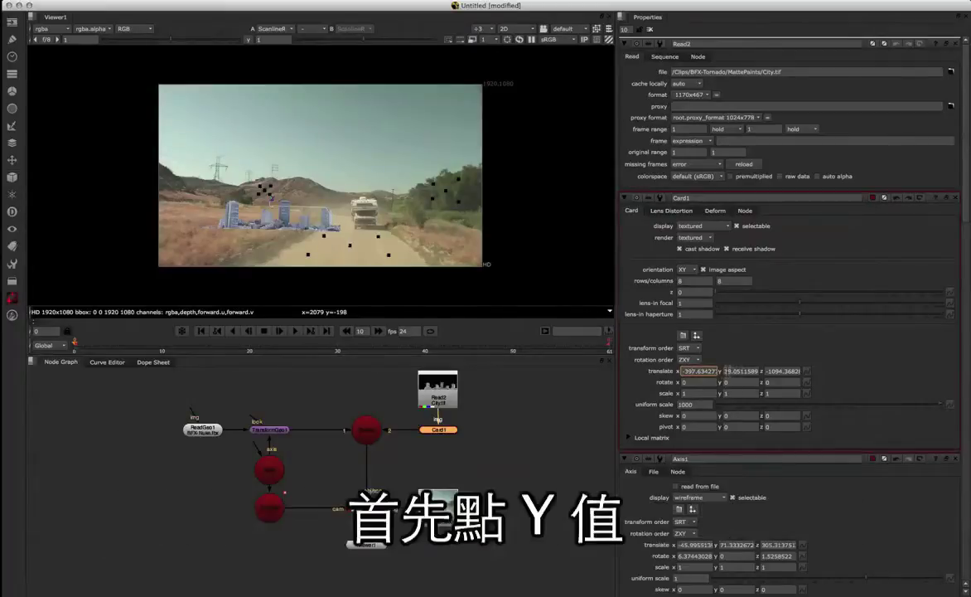
click(725, 372)
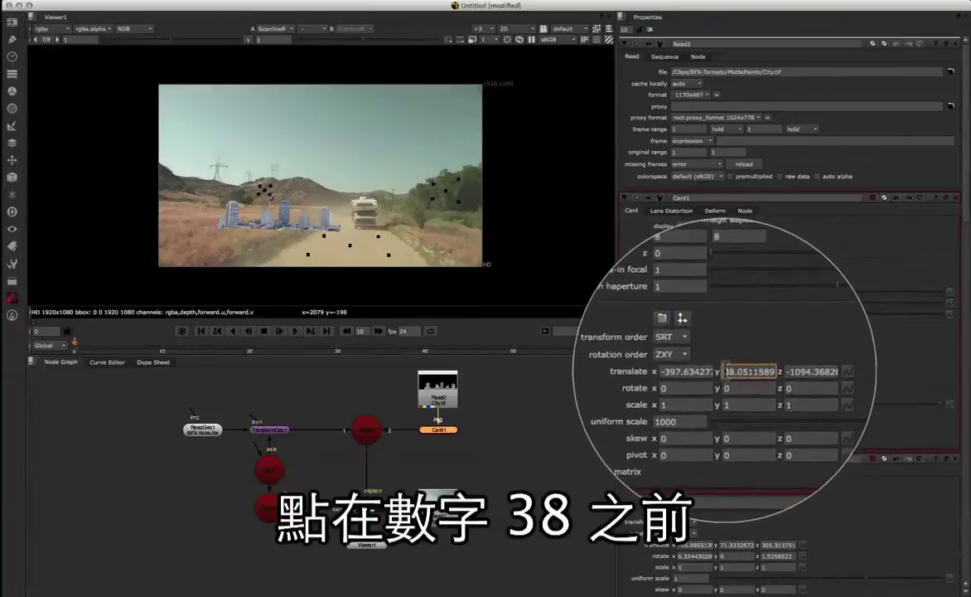
scroll(725, 370, up, 1)
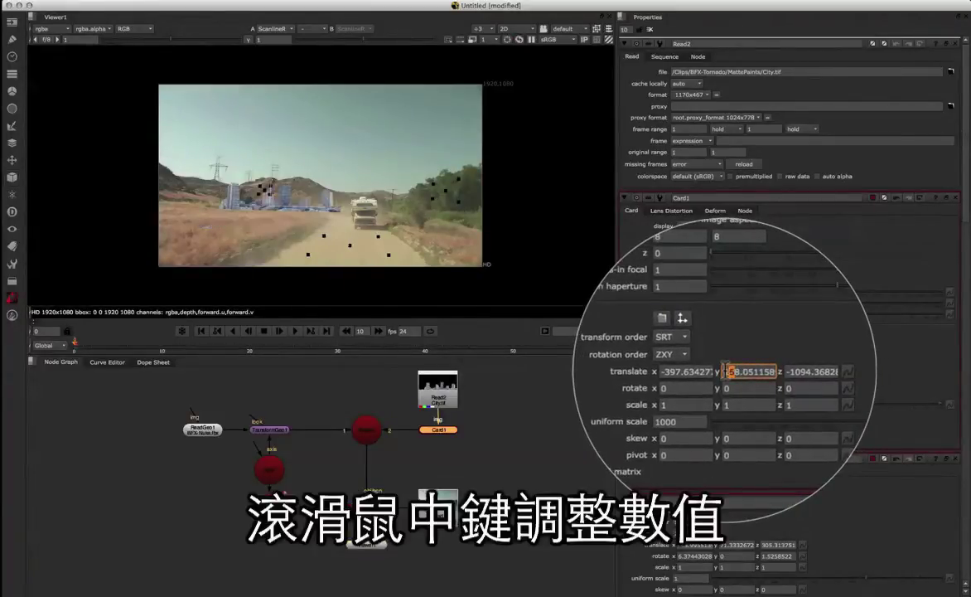
scroll(725, 371, up, 2)
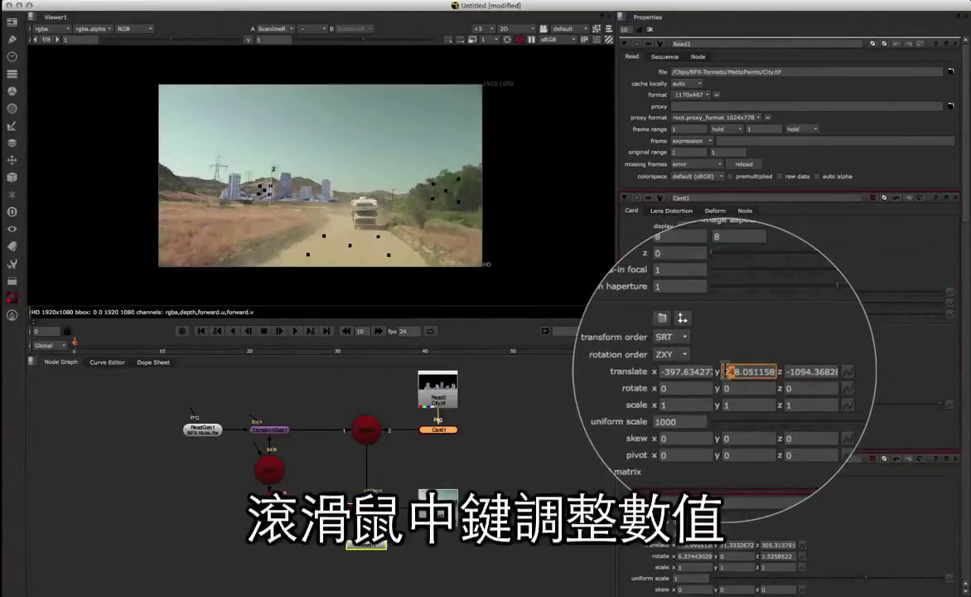
scroll(725, 371, up, 1)
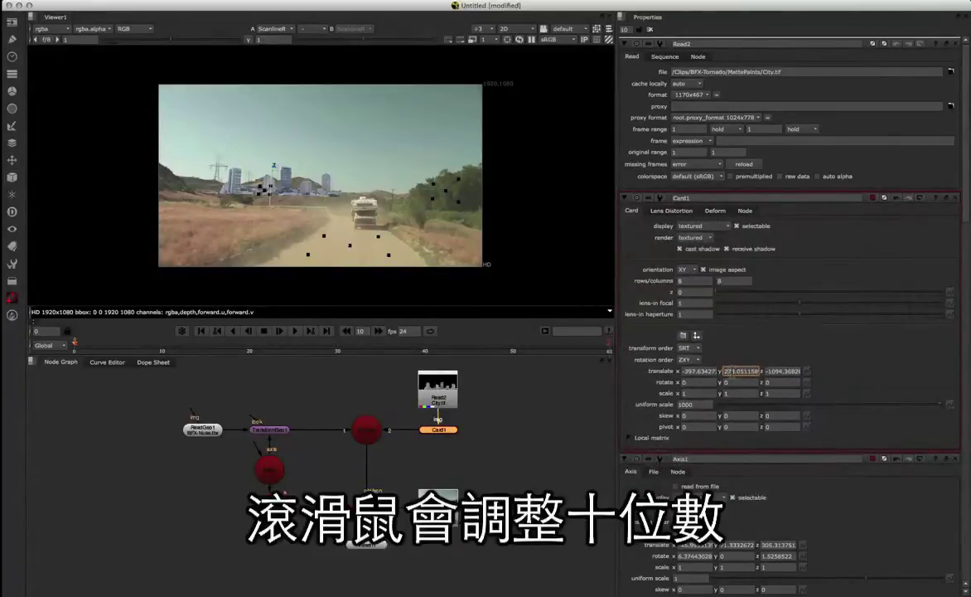
scroll(729, 372, up, 4)
scroll(730, 371, down, 3)
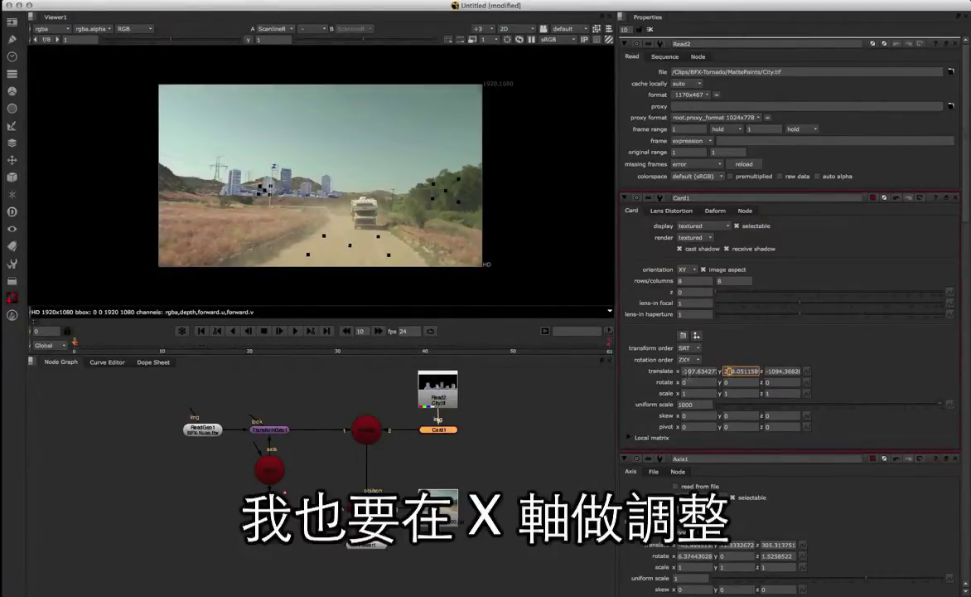
Shift the city card sideways along the hills by adjusting Card1's translate x to about -237.6
click(689, 372)
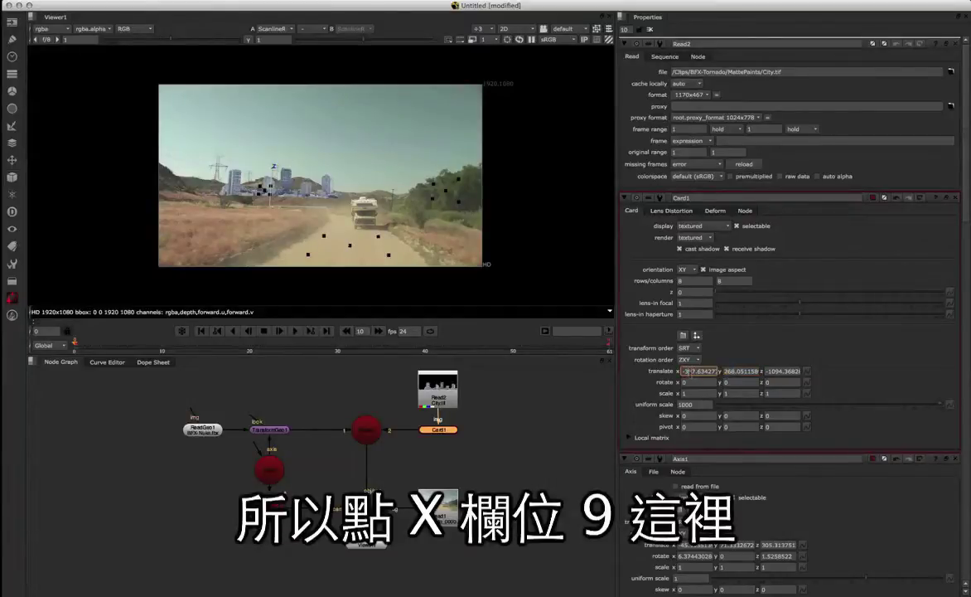
key(Up)
key(Up)
key(Up)
key(Up)
key(Up)
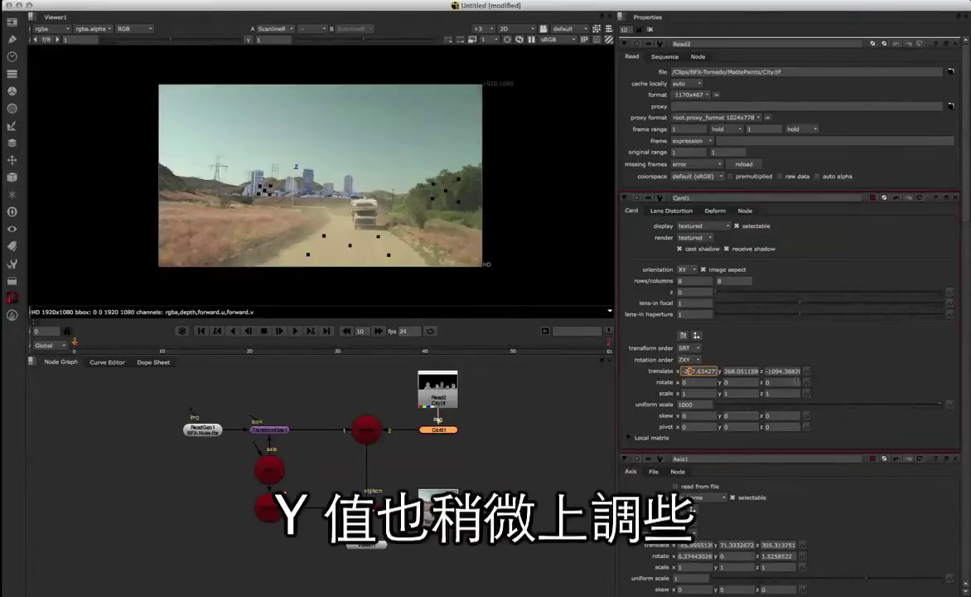
Fine-tune Card1's translate y to about 298 and play the shot to check the city's parallax
click(728, 372)
key(Up)
key(Down)
key(Down)
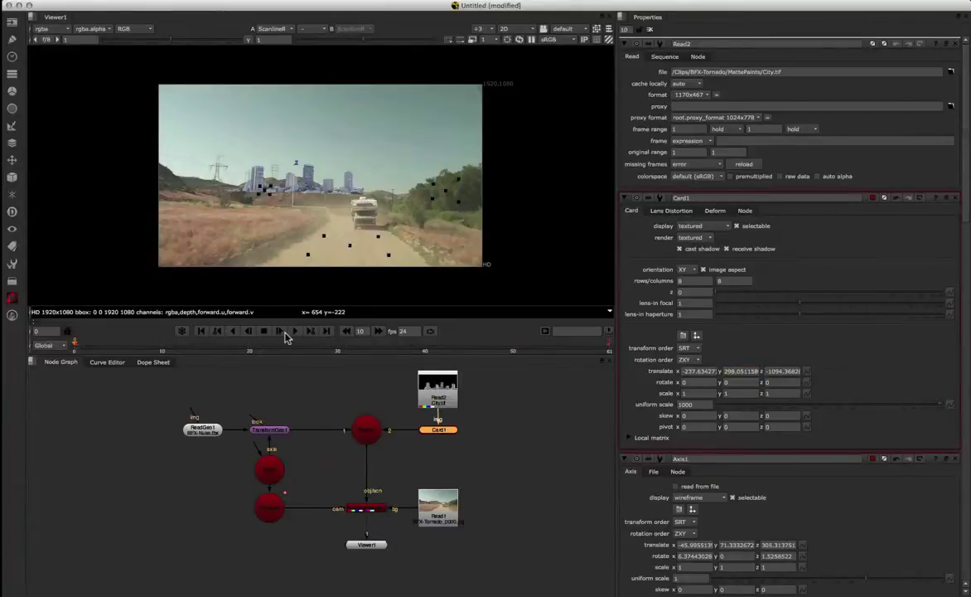
click(292, 331)
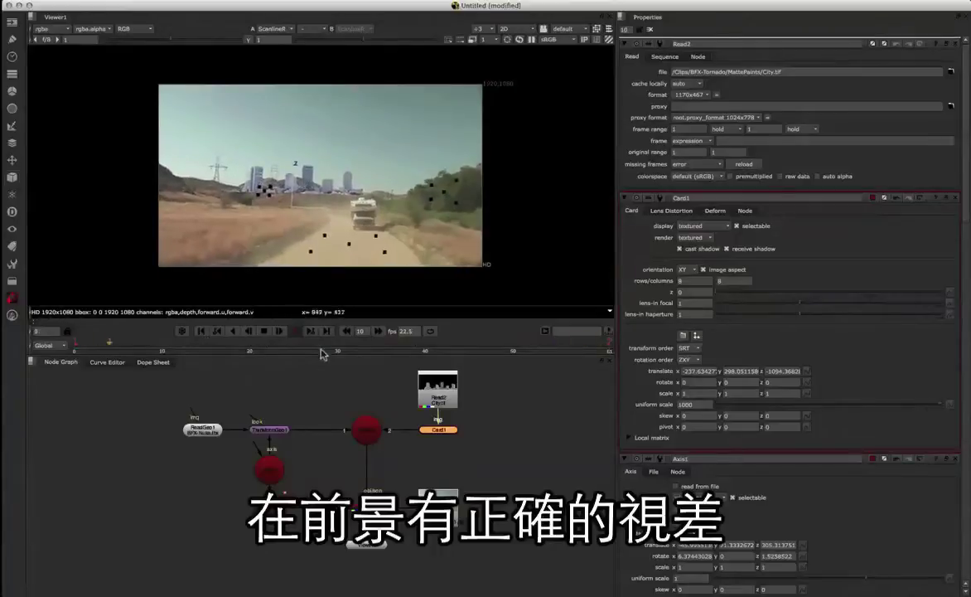
Stop the playback, switch to mocha Pro and hide the back hill, trees and road layers
click(266, 332)
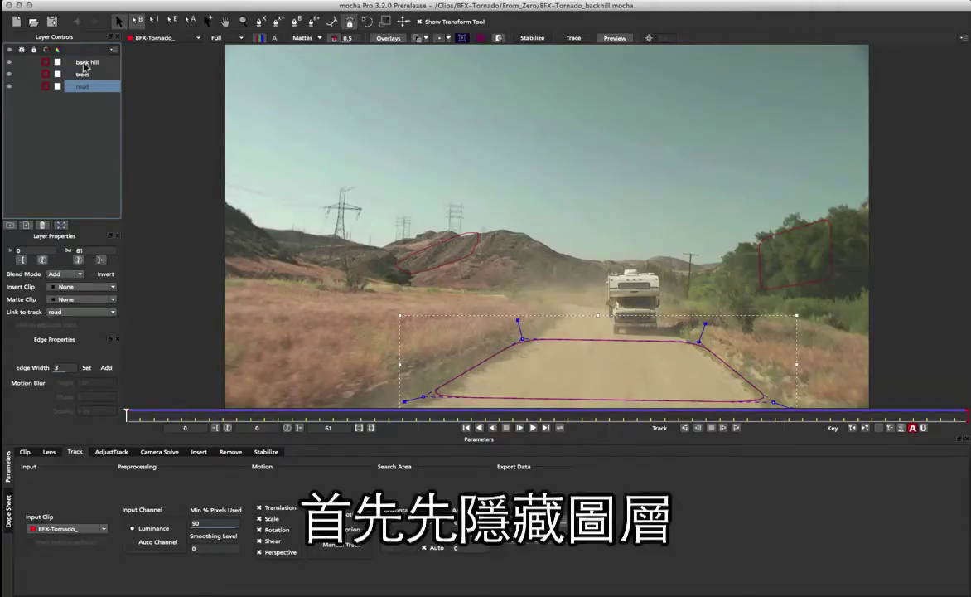
click(9, 62)
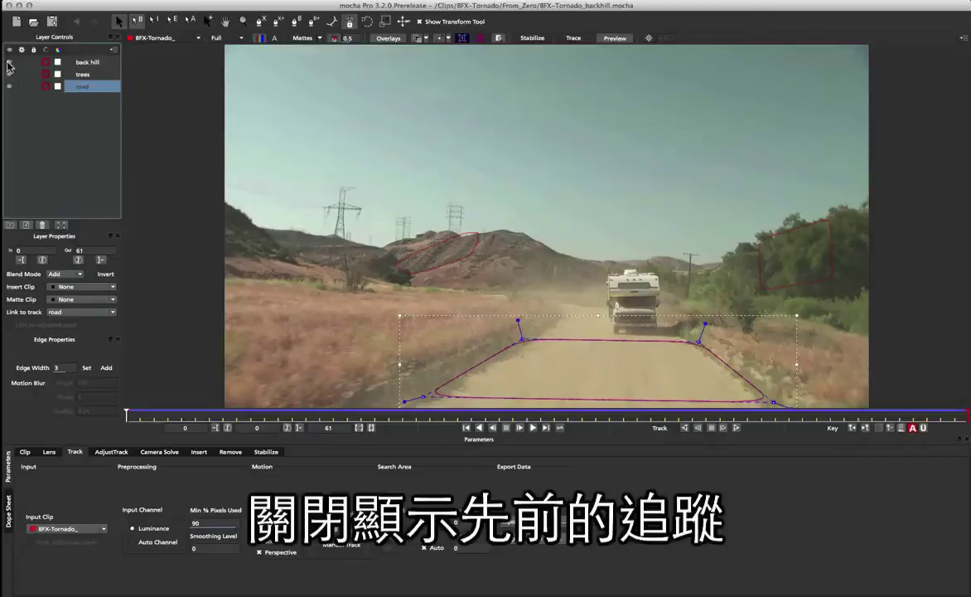
click(9, 74)
click(9, 86)
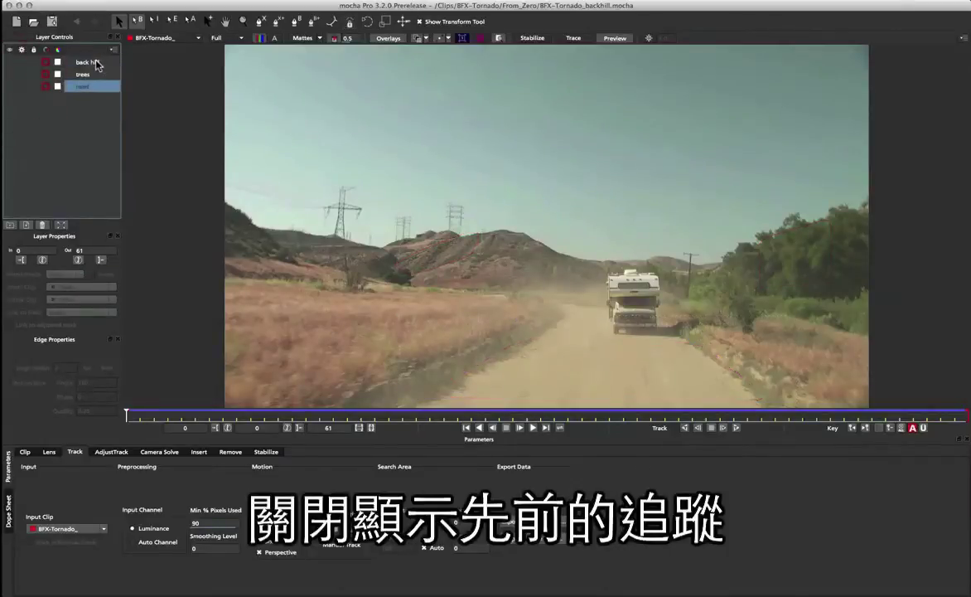
click(90, 62)
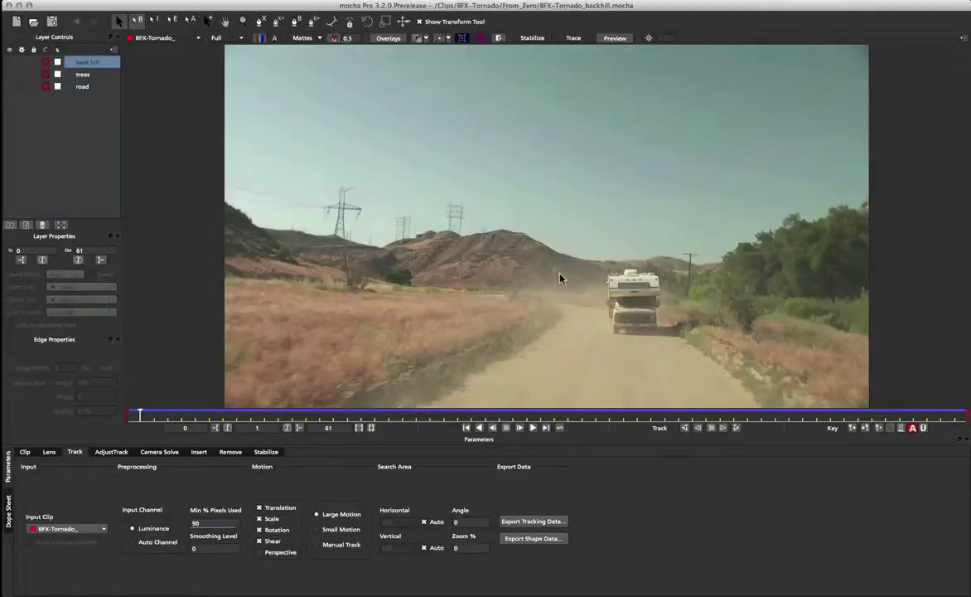
Start a new X-Spline on frame 0, tracing the background hill's ridge from its left foot up to the peak
click(341, 319)
key(z)
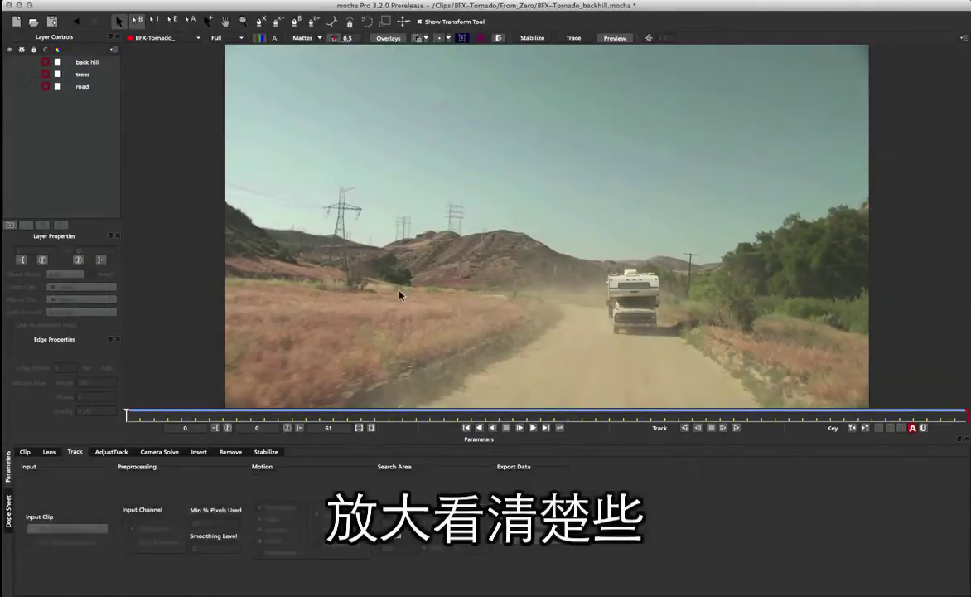
key(x)
key(z)
key(x)
mouse_move(447, 284)
mouse_down()
mouse_move(455, 210)
mouse_move(451, 283)
mouse_up()
key(z)
click(477, 280)
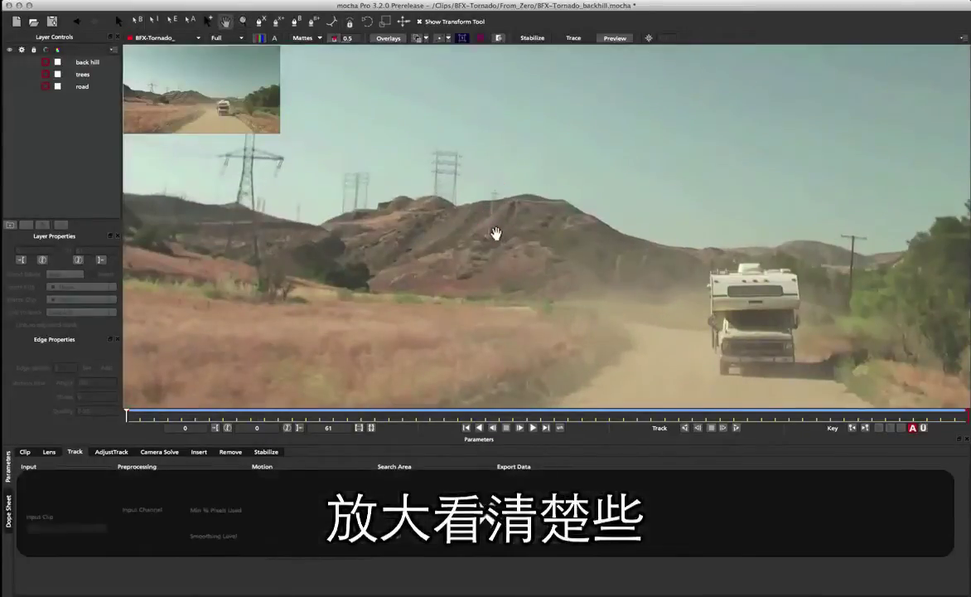
click(497, 231)
key(x)
click(261, 21)
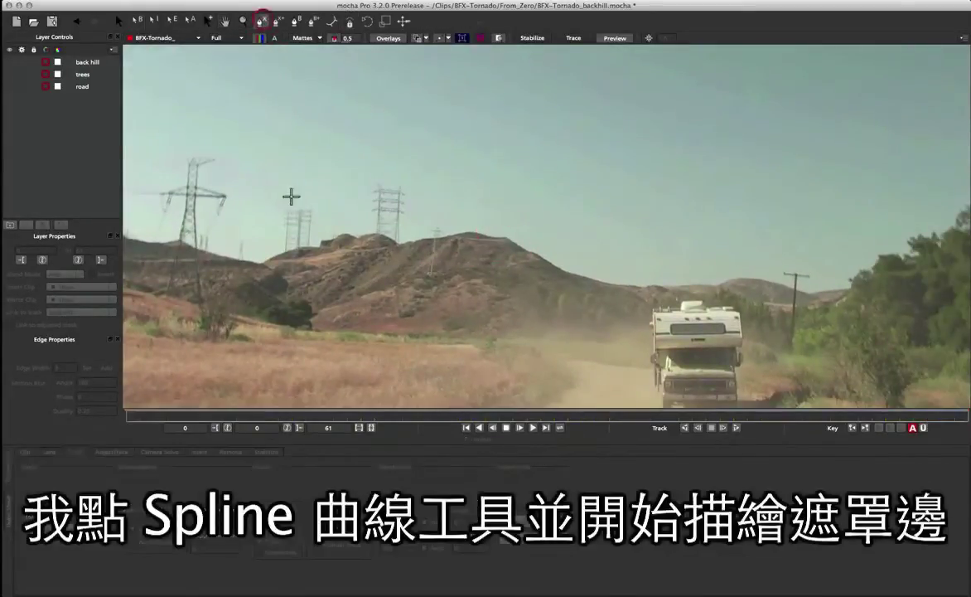
click(277, 293)
click(306, 279)
click(348, 263)
click(372, 249)
click(390, 250)
click(414, 243)
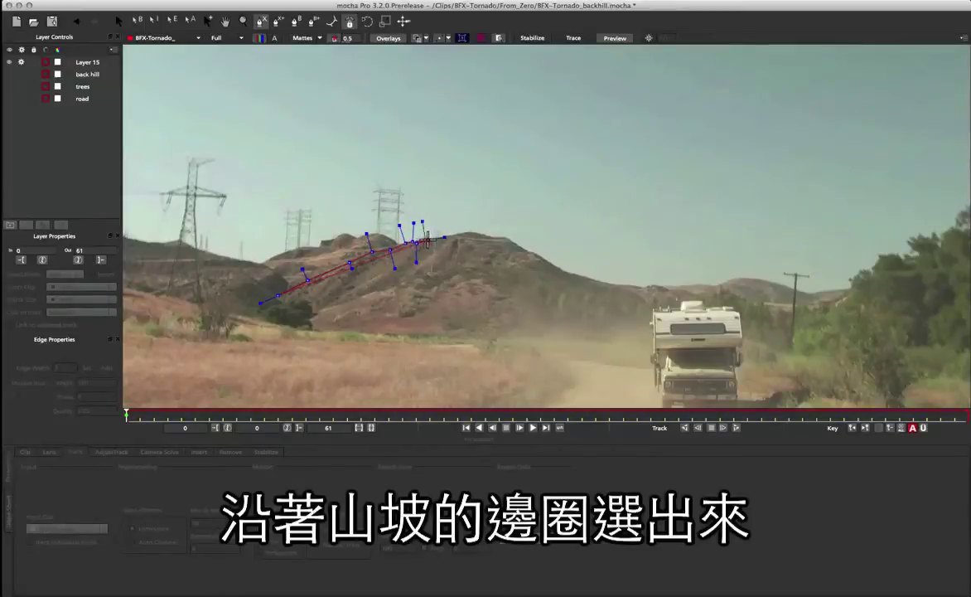
click(445, 239)
click(462, 234)
click(472, 232)
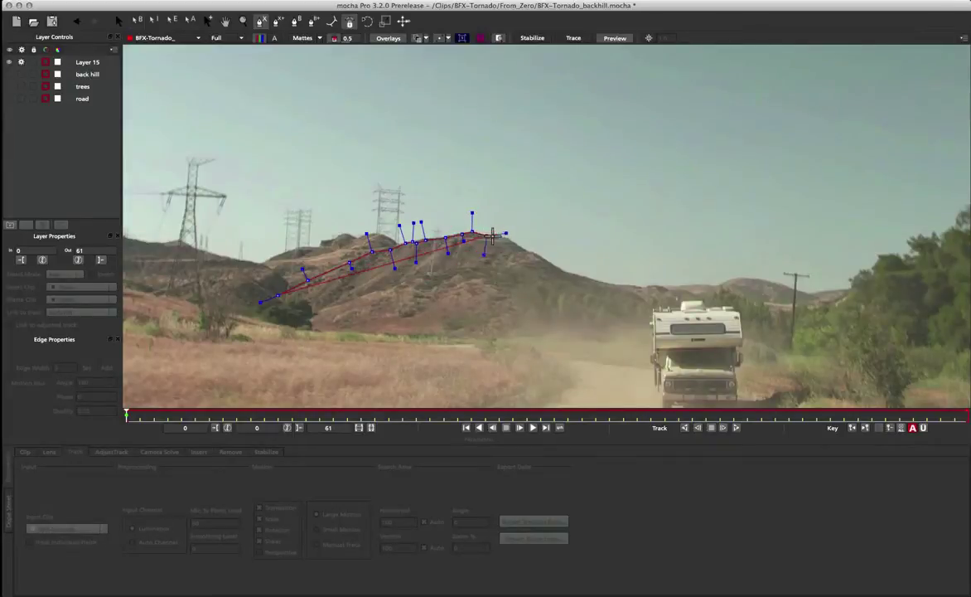
Continue the X-Spline from the peak down the hill's right slope to the skyline just before the RV
click(489, 238)
click(499, 238)
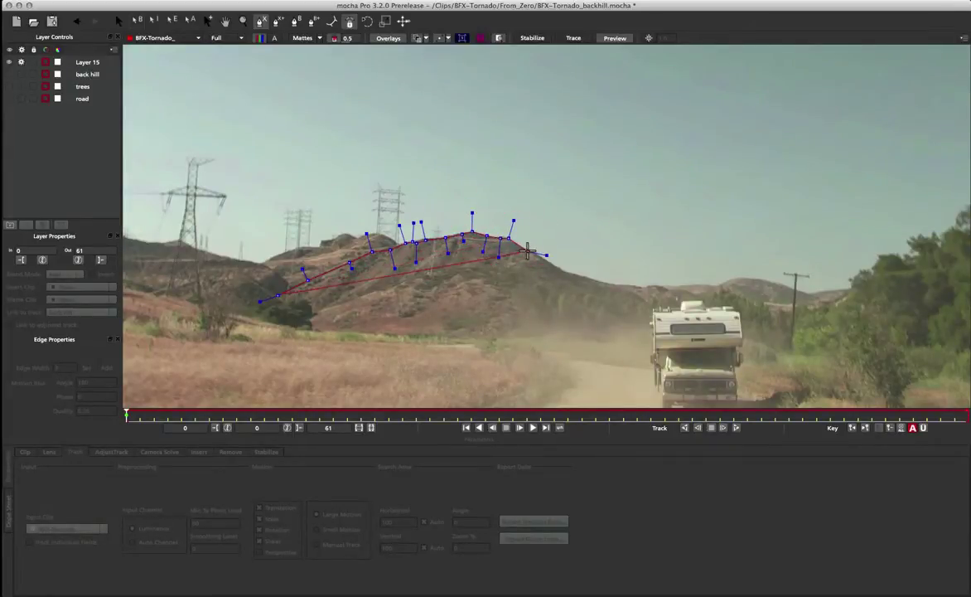
click(527, 252)
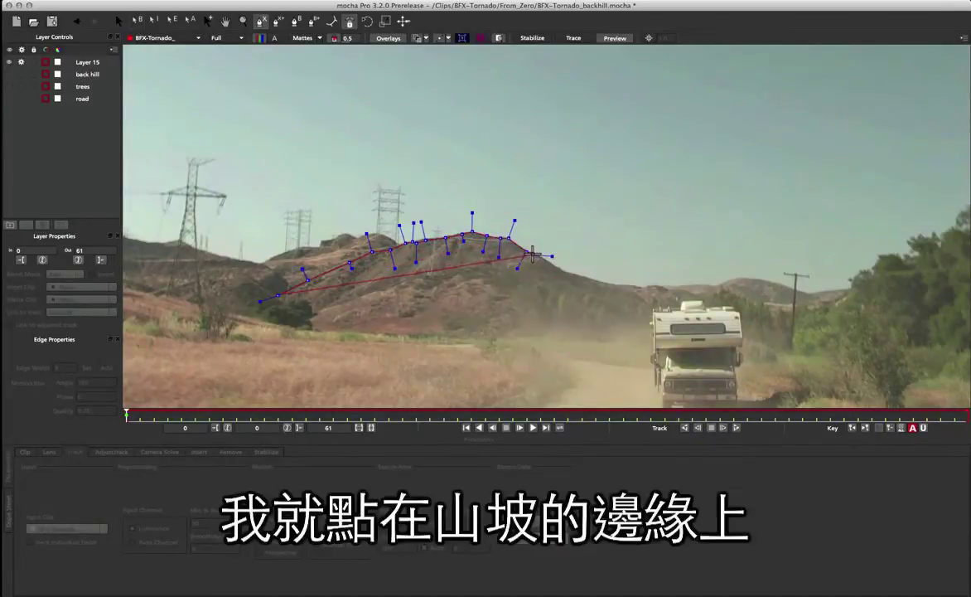
click(547, 261)
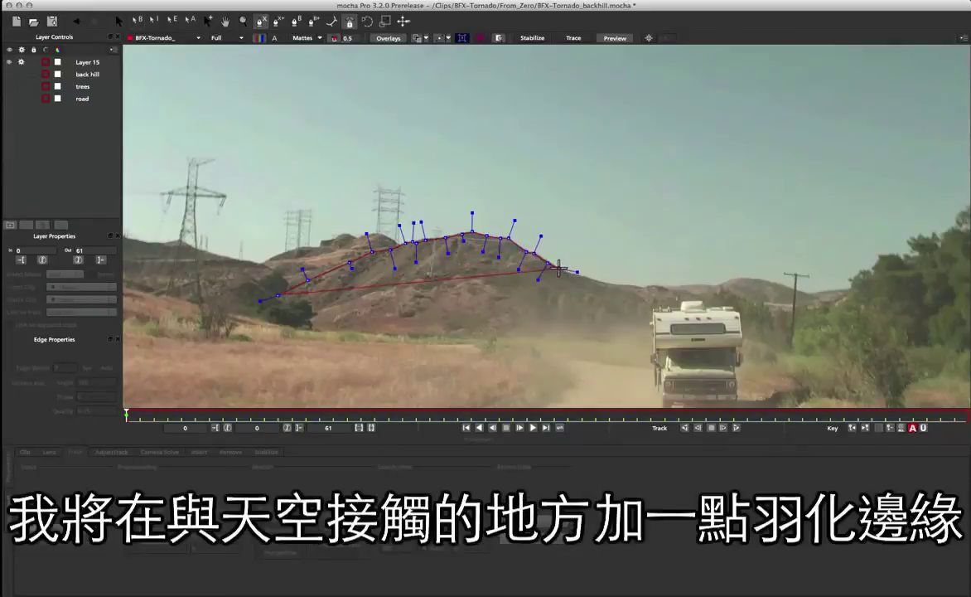
click(572, 273)
click(574, 274)
click(594, 280)
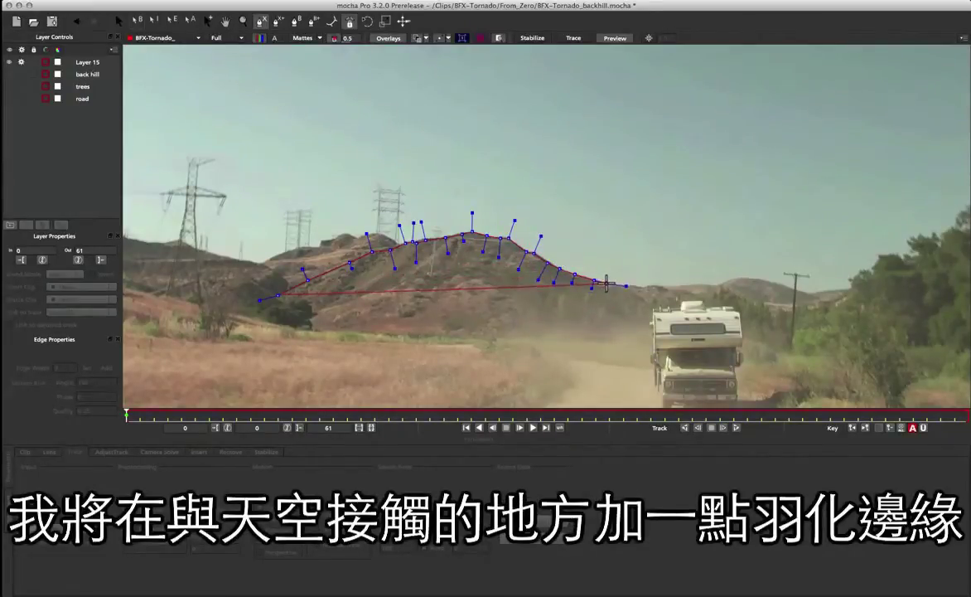
click(627, 286)
click(639, 286)
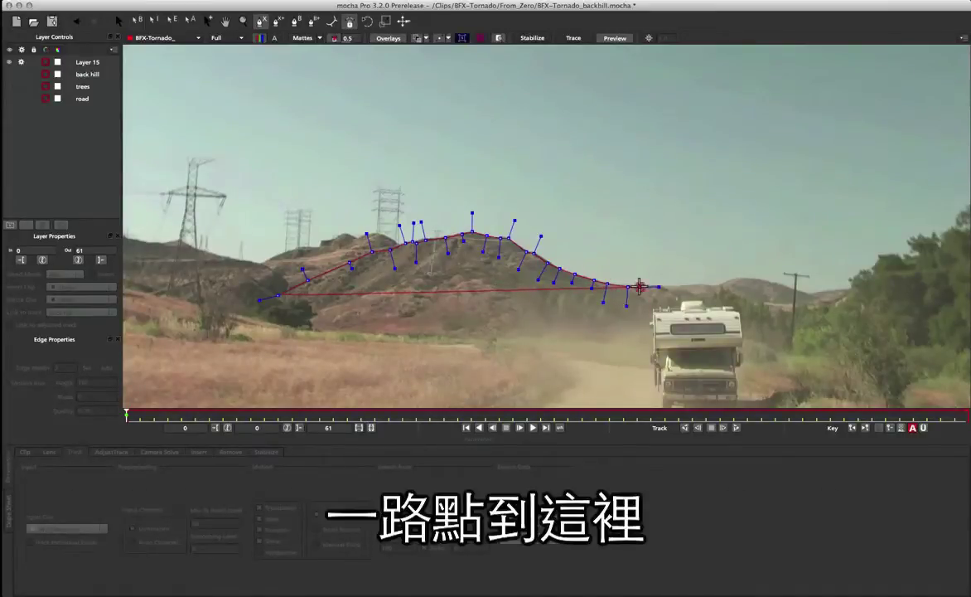
click(650, 287)
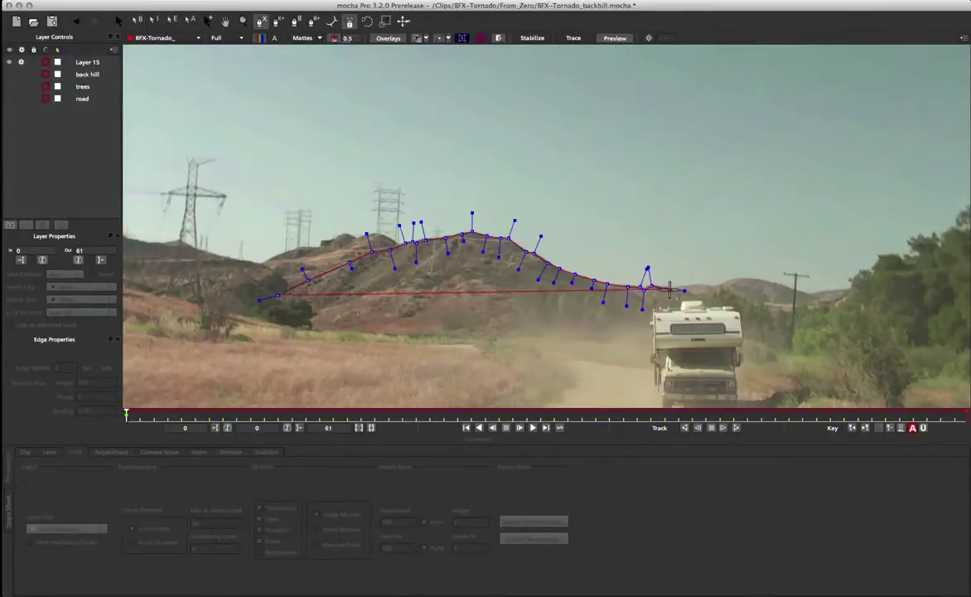
Continue the X-Spline through the dip above the RV's roof and over the distant ridge
click(665, 291)
click(693, 296)
click(705, 294)
click(716, 288)
click(729, 280)
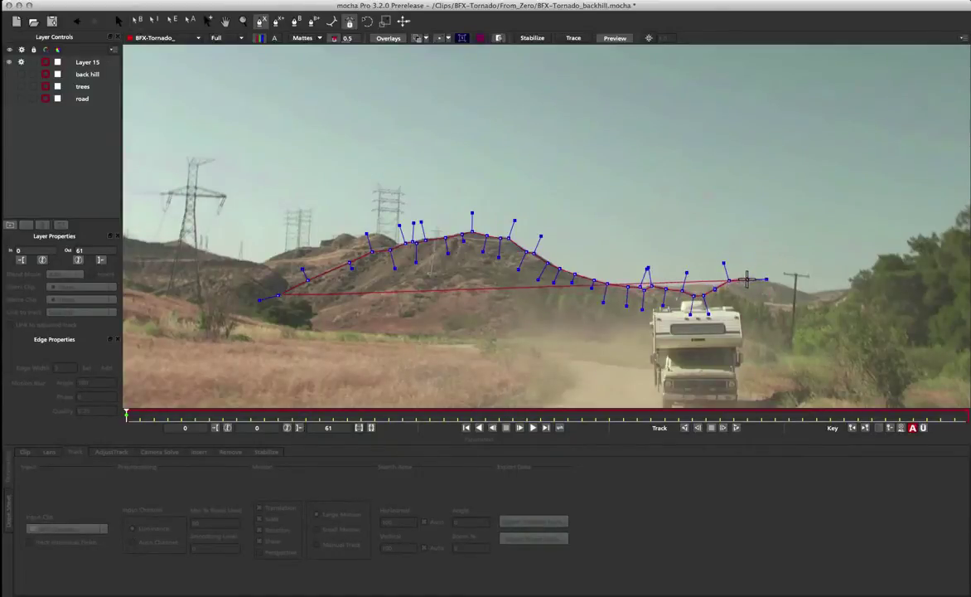
click(748, 279)
click(768, 280)
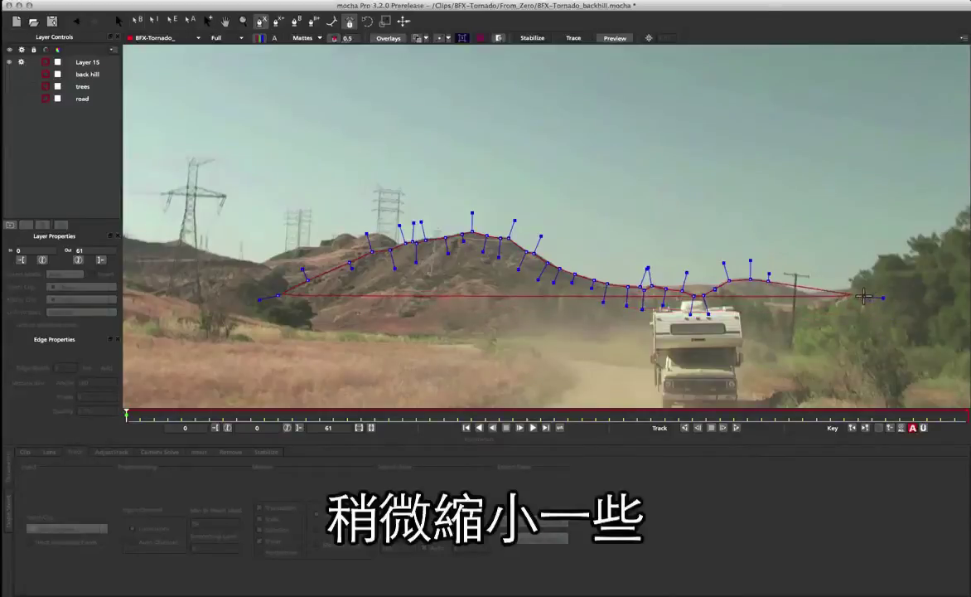
Extend the X-Spline through the trees and around the road and grass foreground, and close it into one large mask
key(z)
drag(856, 361, 853, 386)
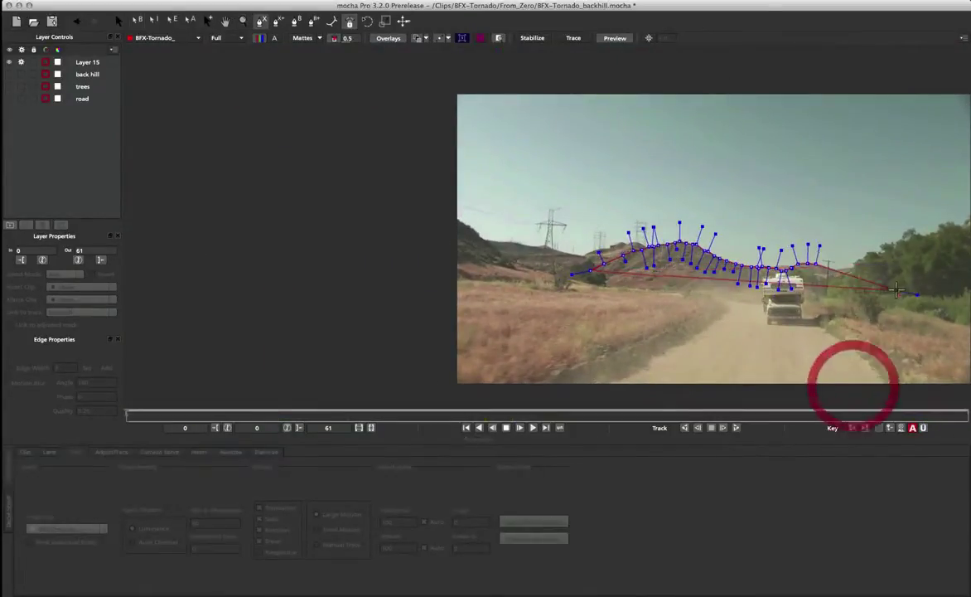
click(951, 282)
click(949, 394)
right_click(885, 387)
drag(711, 393, 538, 387)
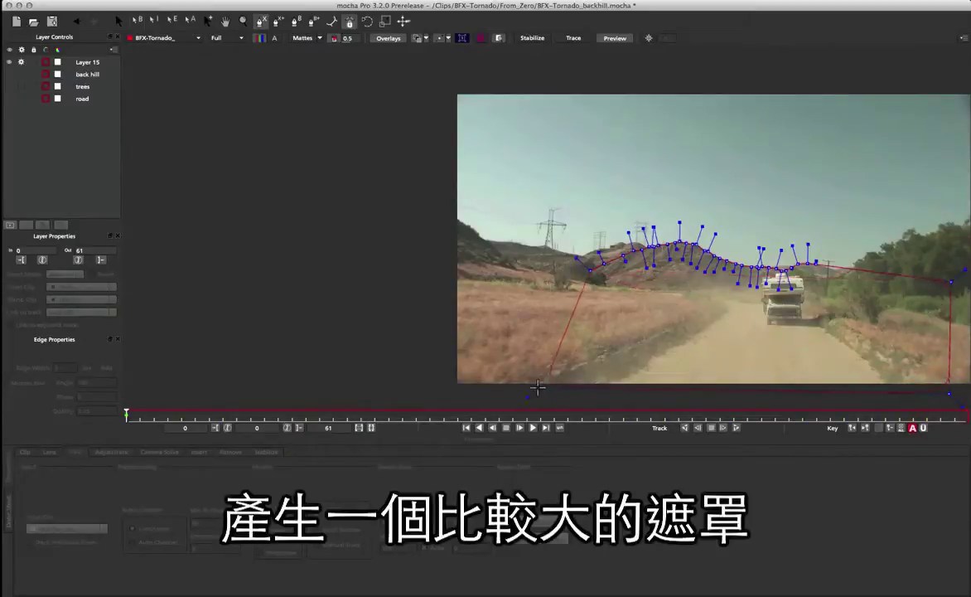
click(473, 374)
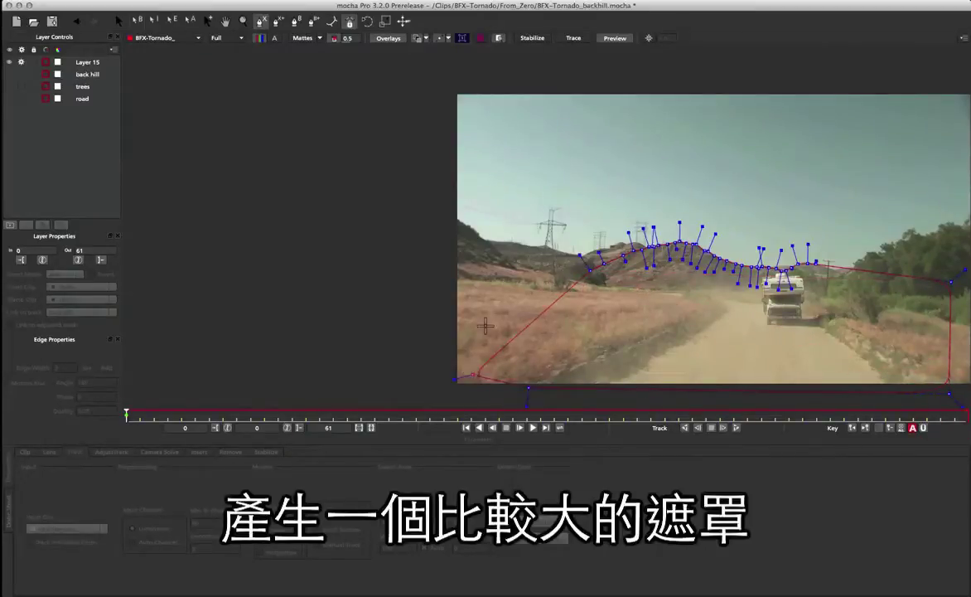
click(489, 285)
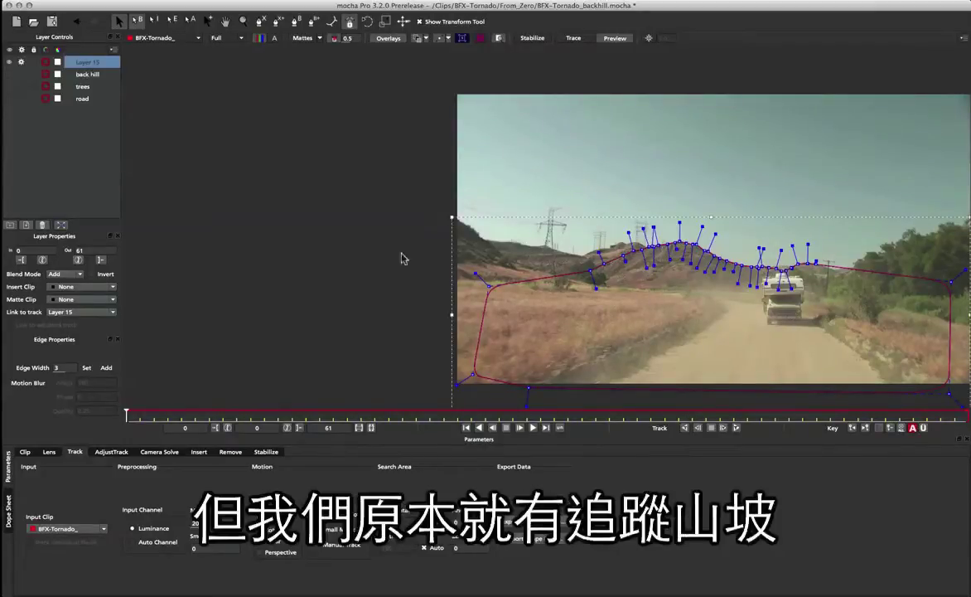
Rename the new mask layer as hill mask and link it to the back hill track
double_click(81, 63)
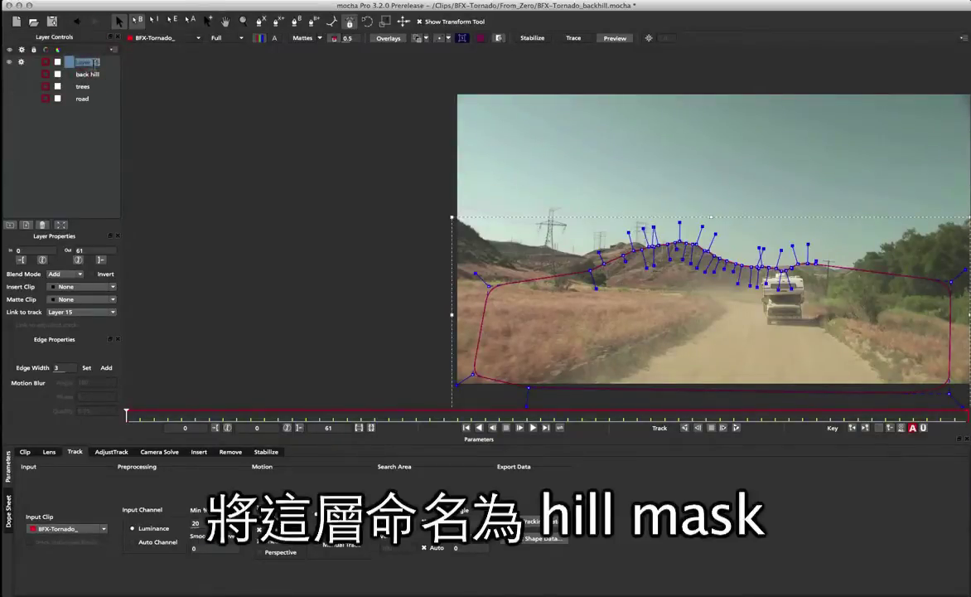
text(hill mask)
key(Return)
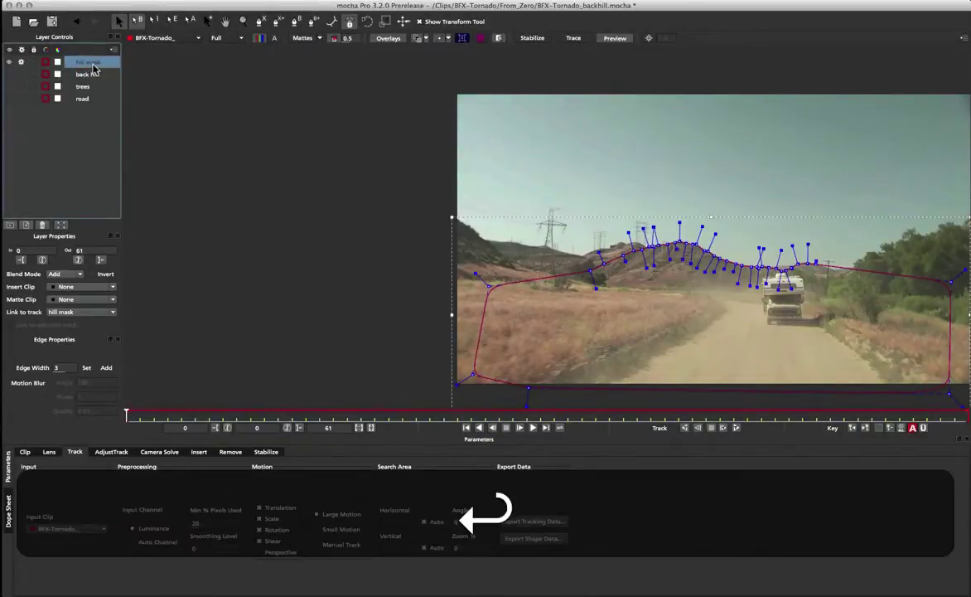
click(68, 314)
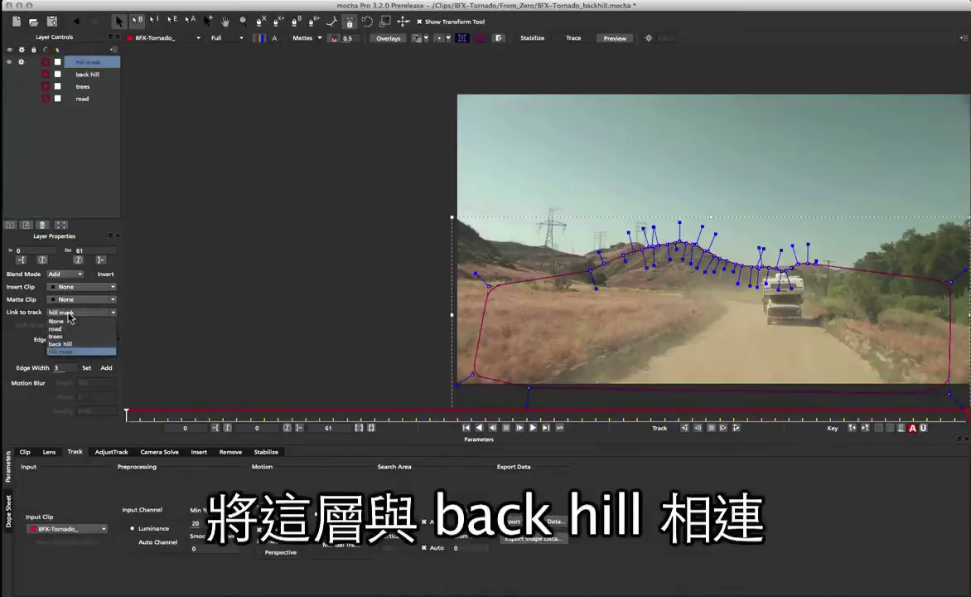
click(73, 343)
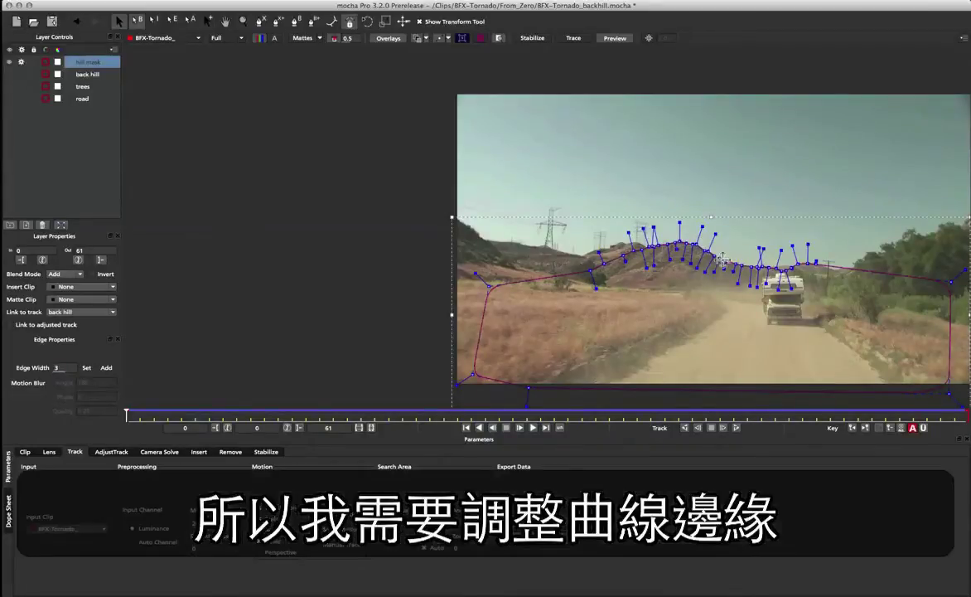
Scrub through the whole shot to check how well the hill mask follows the ridge line
key(z)
drag(689, 283, 672, 47)
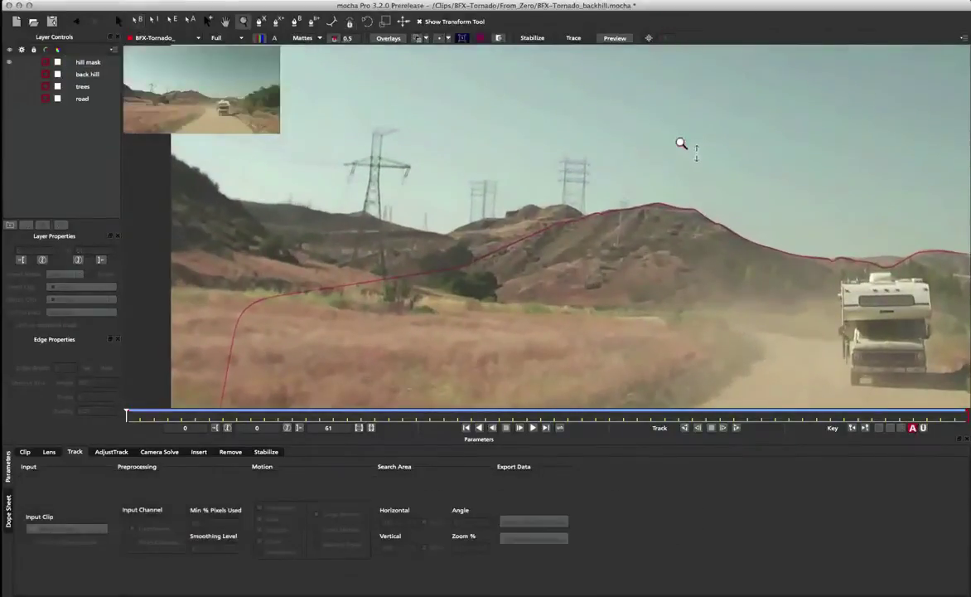
key(x)
drag(730, 195, 664, 190)
drag(126, 416, 968, 431)
drag(868, 432, 1, 376)
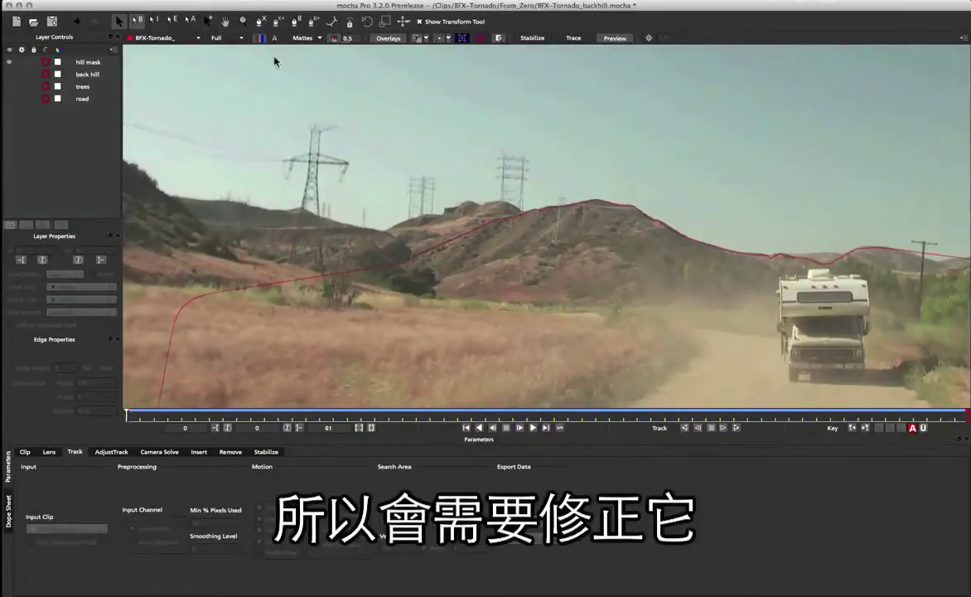
Show the hill mask layer's matte, turn off the Splines overlay and limit the tangent display to Selected tangents
click(497, 219)
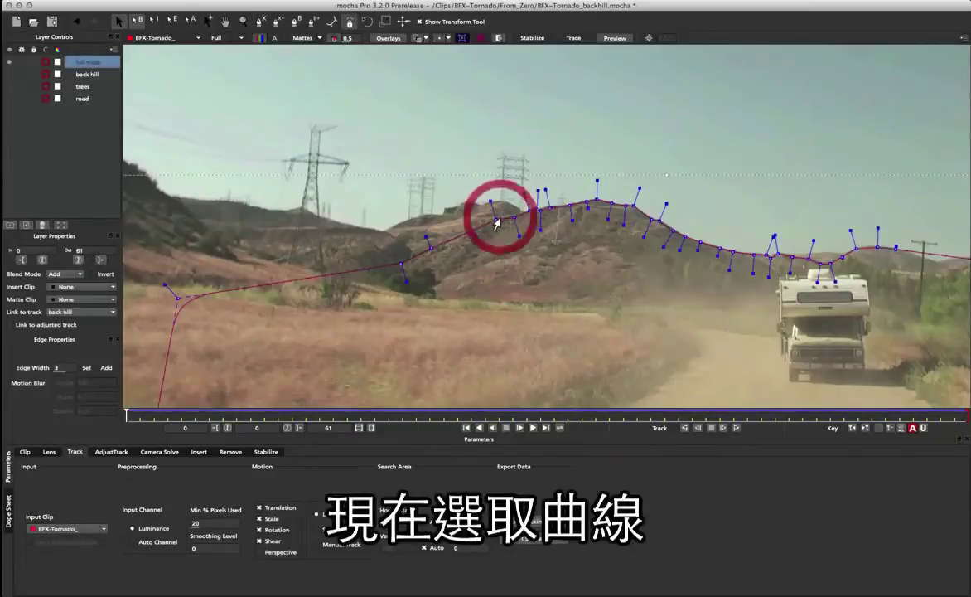
click(304, 39)
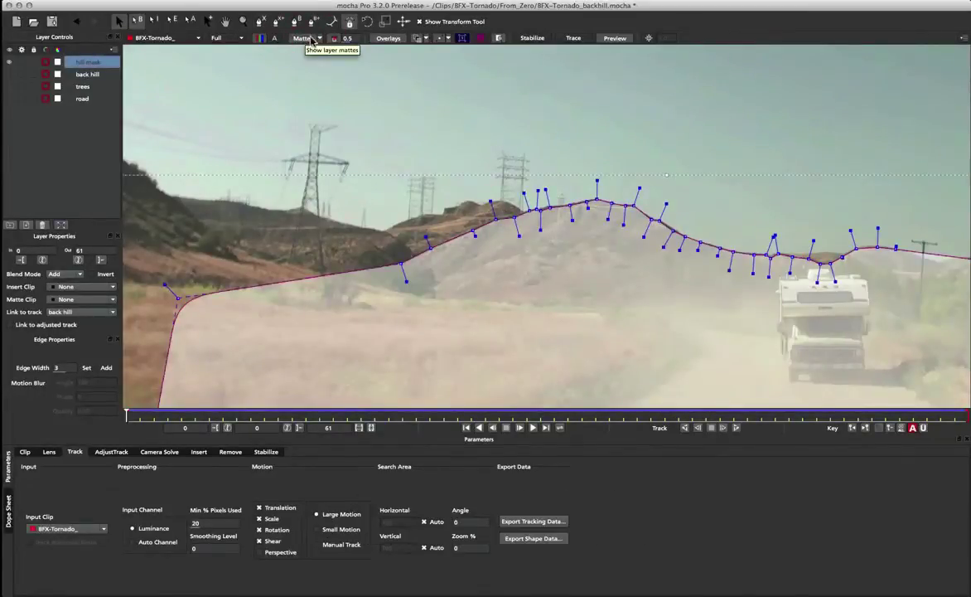
click(447, 38)
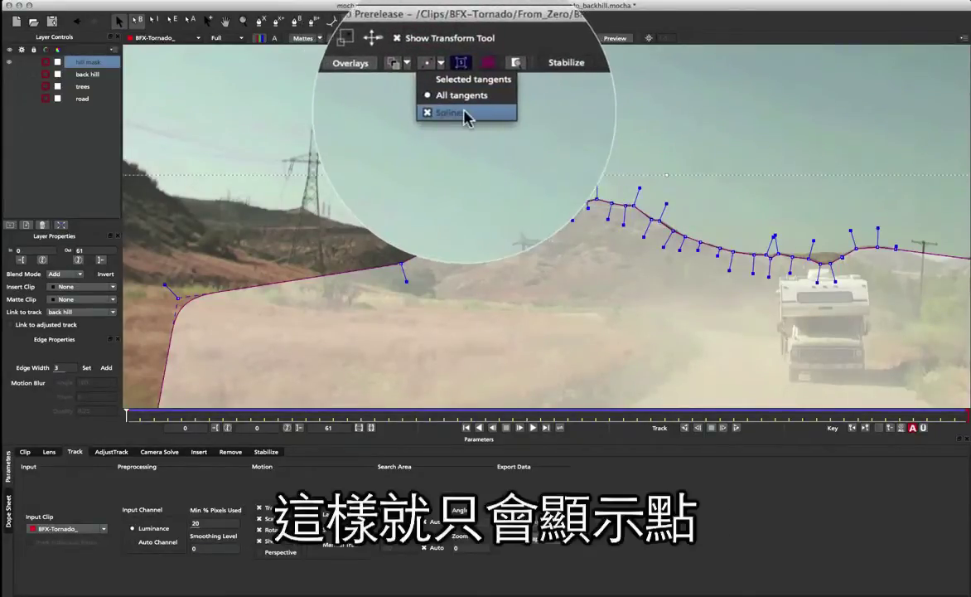
click(465, 115)
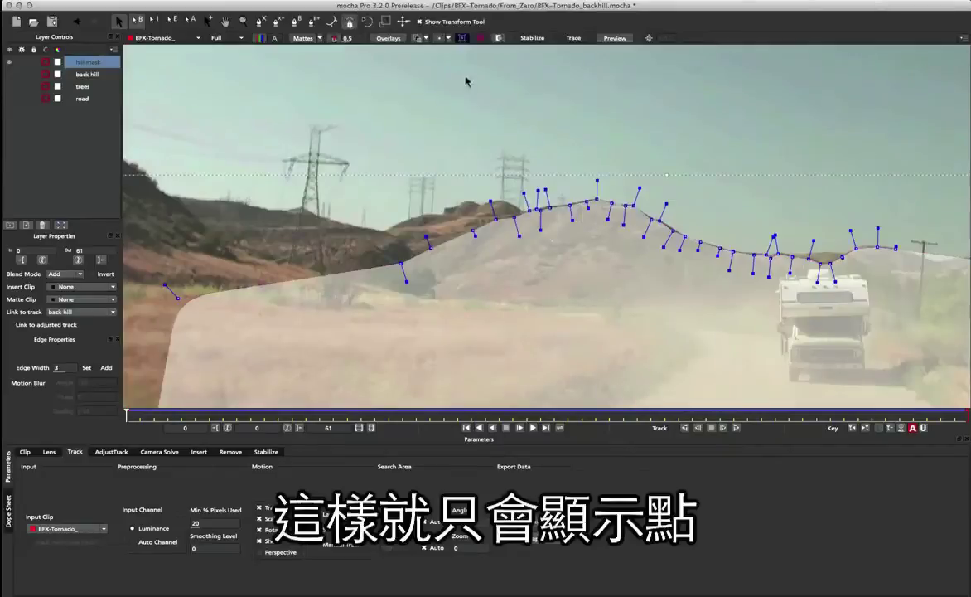
click(445, 38)
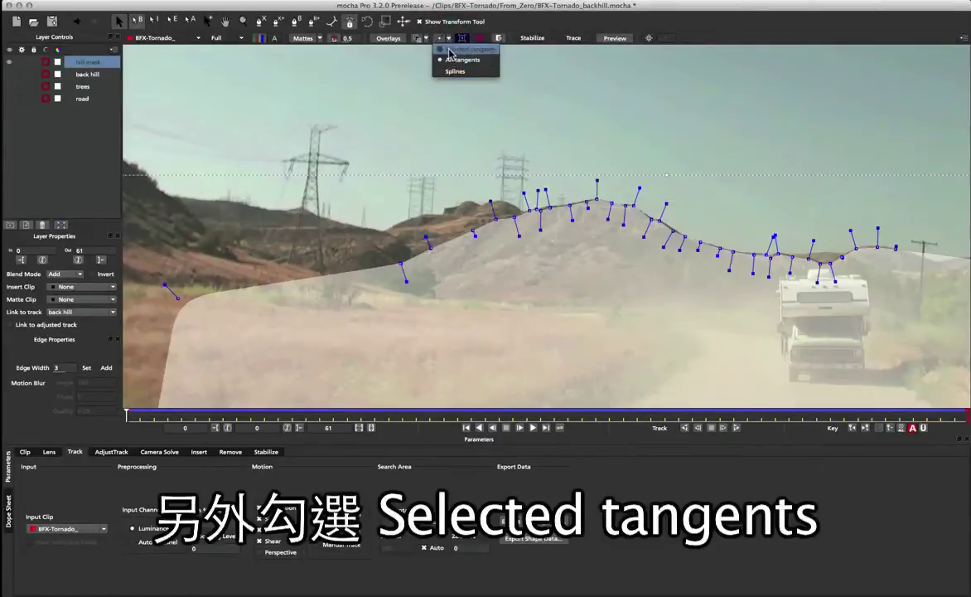
click(449, 51)
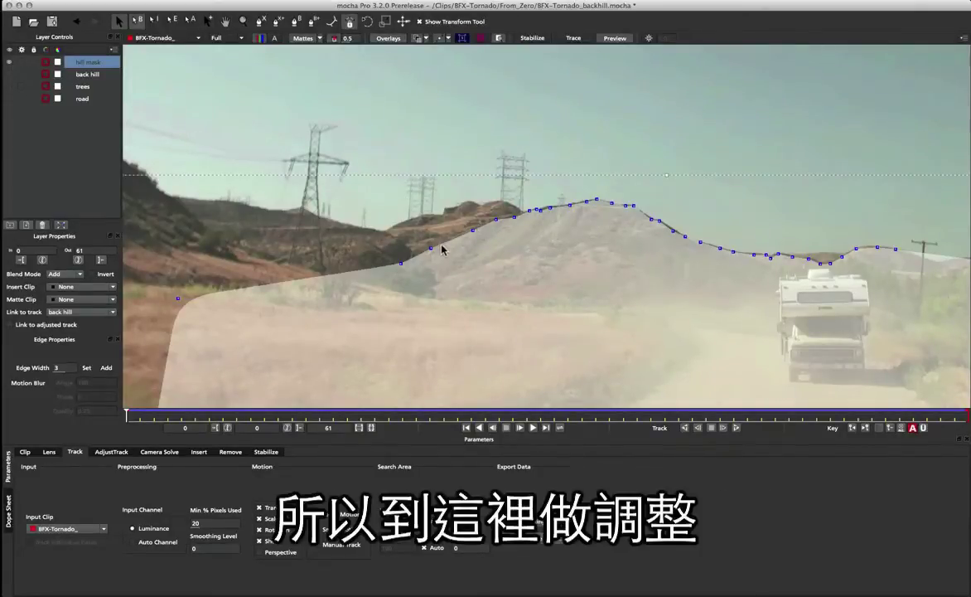
Turn off the matte colour fill to preview the hill mask as a cut-out and adjust its points from the peak down the far slope
click(334, 39)
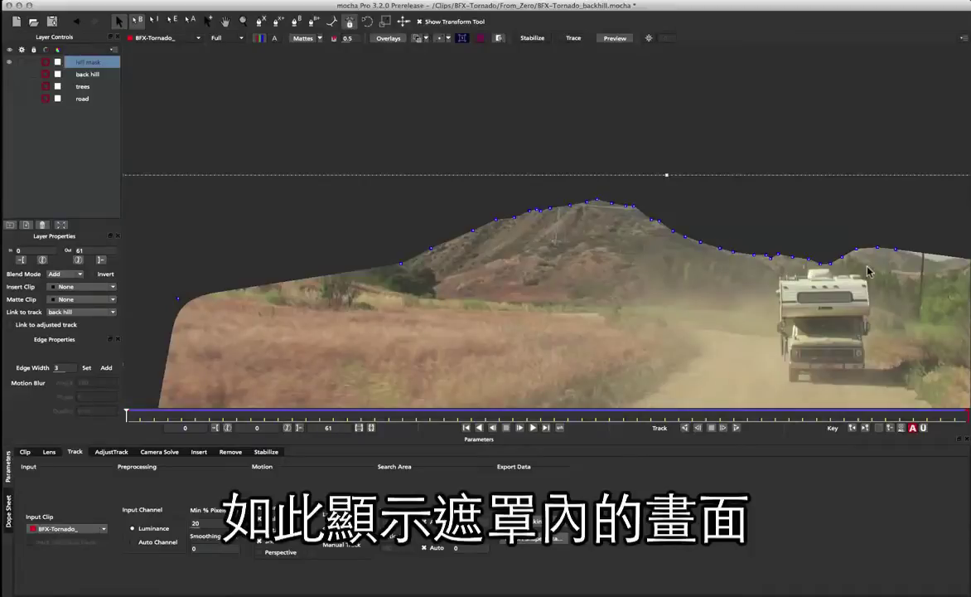
drag(532, 210, 594, 199)
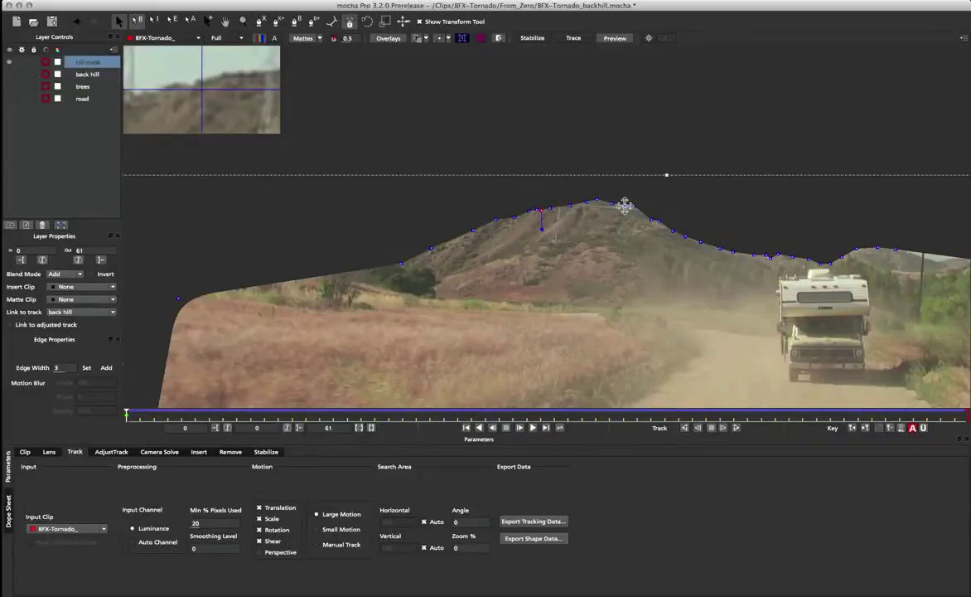
click(633, 205)
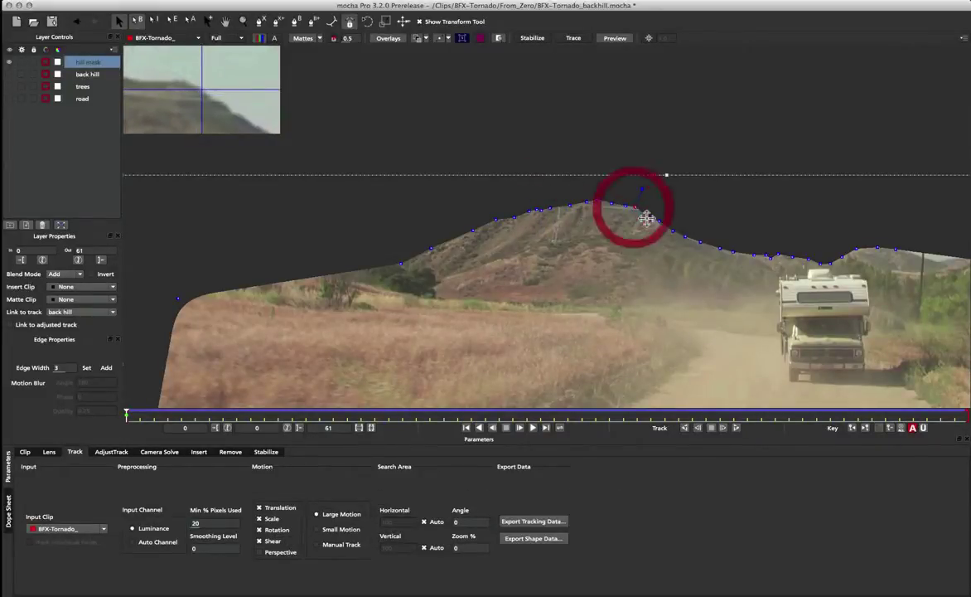
drag(636, 209, 669, 226)
click(672, 230)
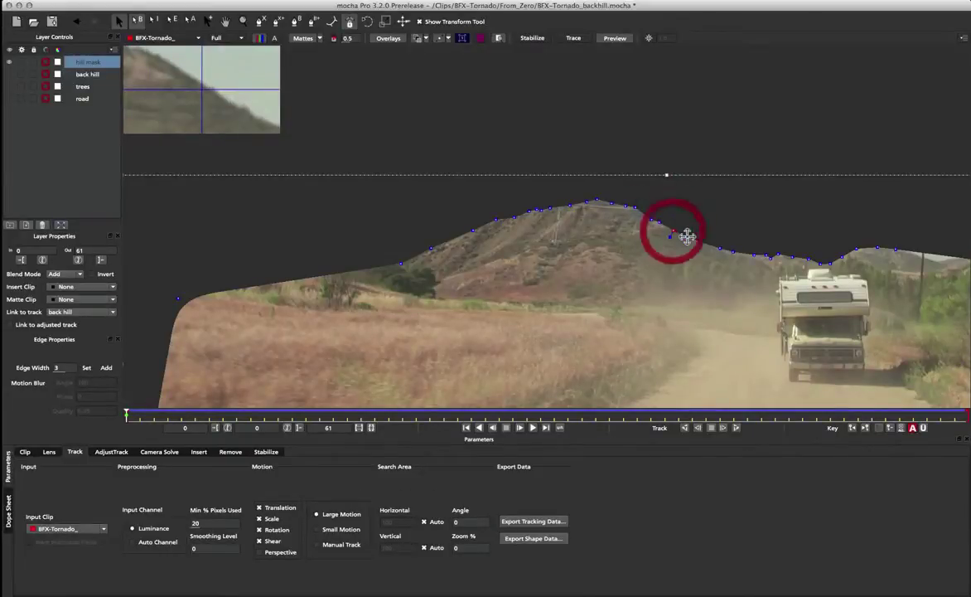
click(687, 237)
Turn the matte colour fill back on and refine the hill mask points along the descending slope and around the peak
click(334, 38)
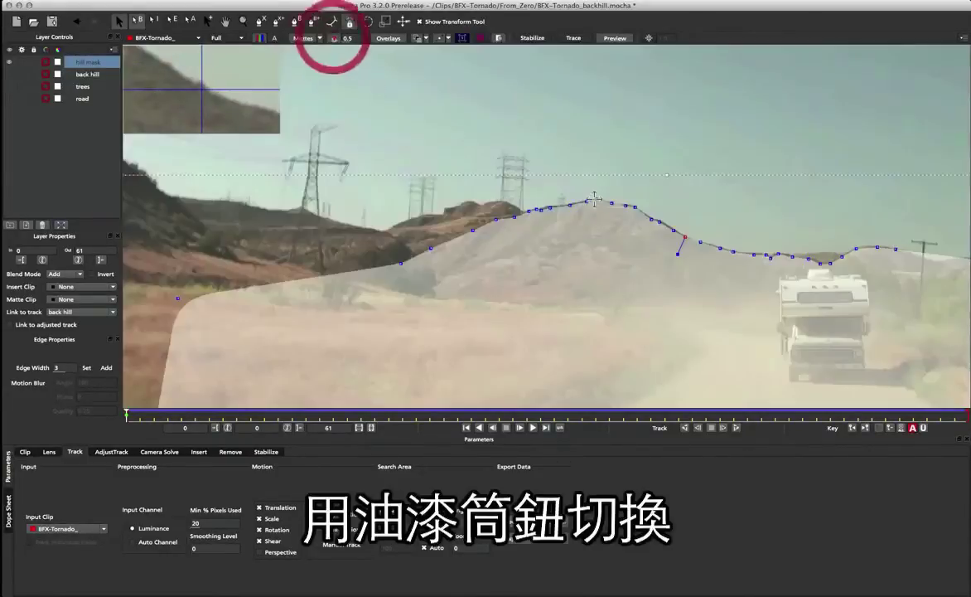
click(661, 222)
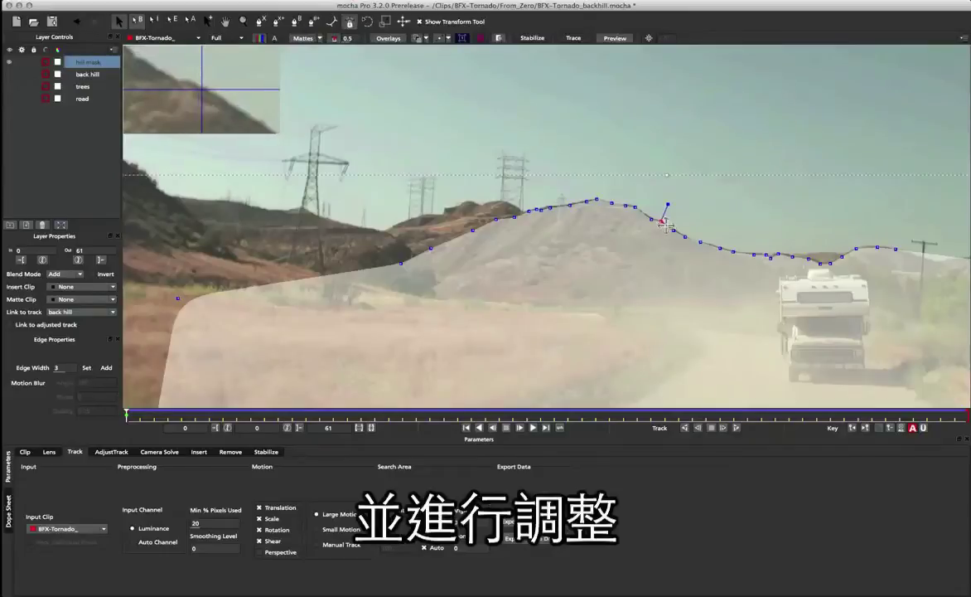
click(674, 231)
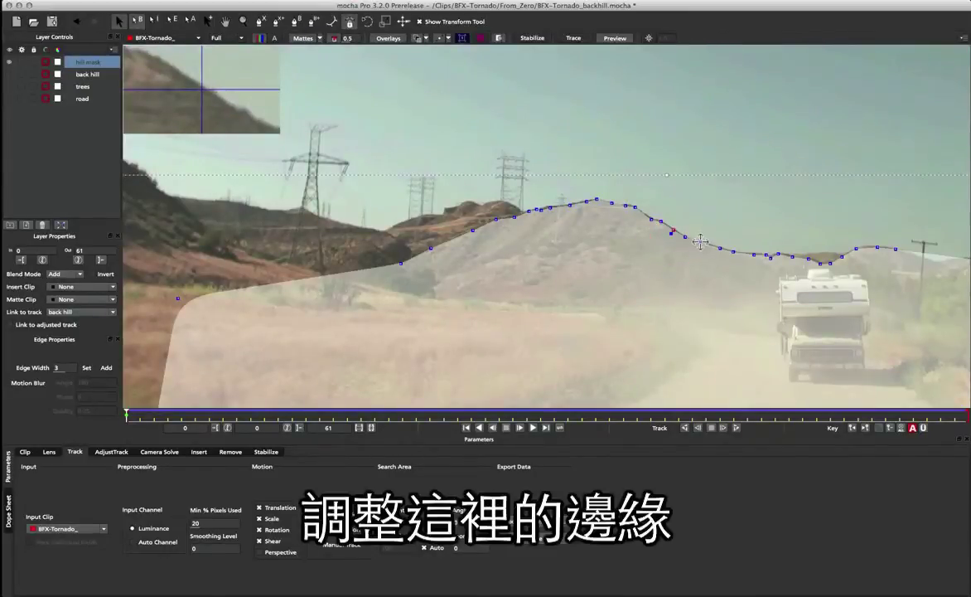
click(701, 242)
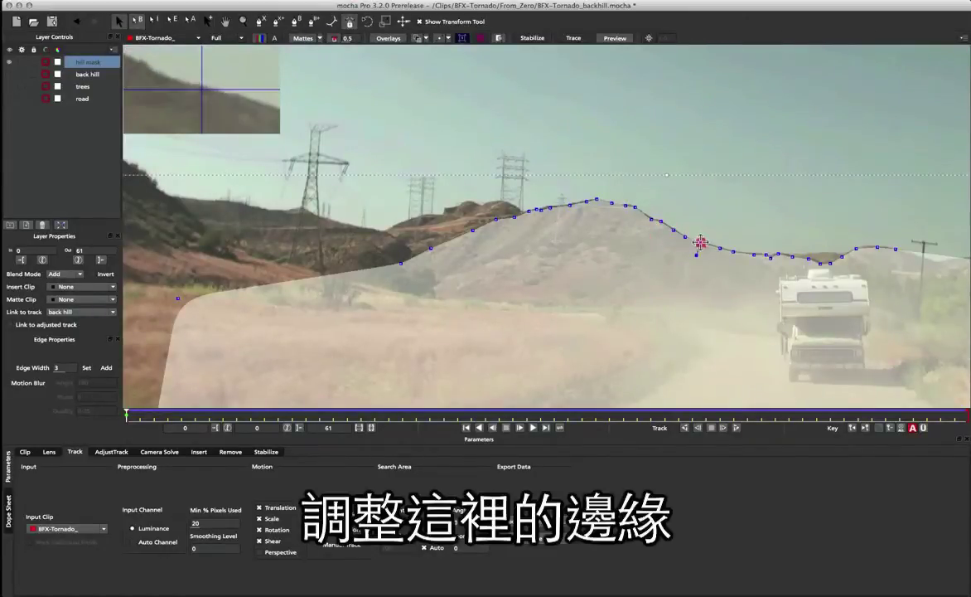
click(755, 253)
click(597, 200)
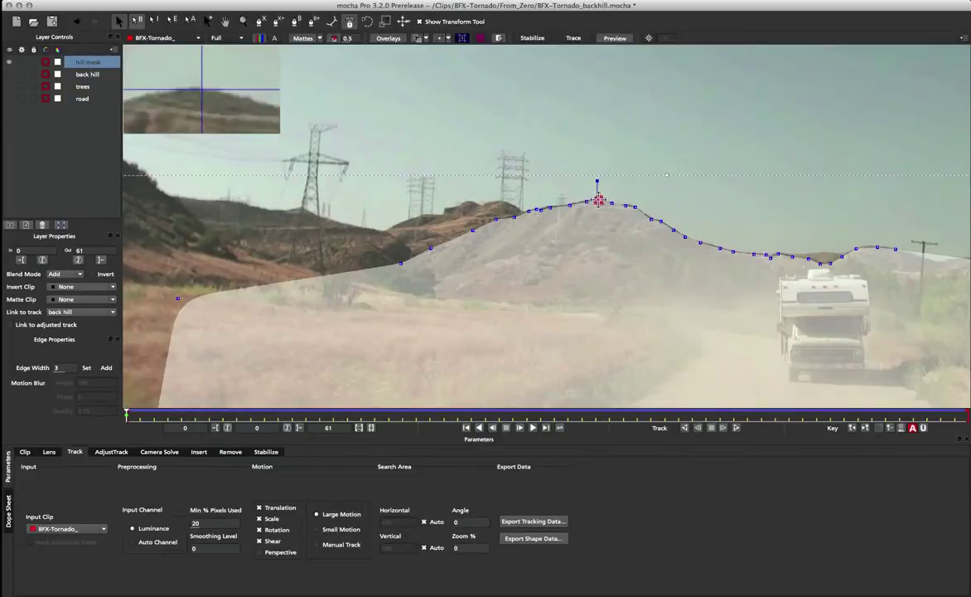
click(611, 203)
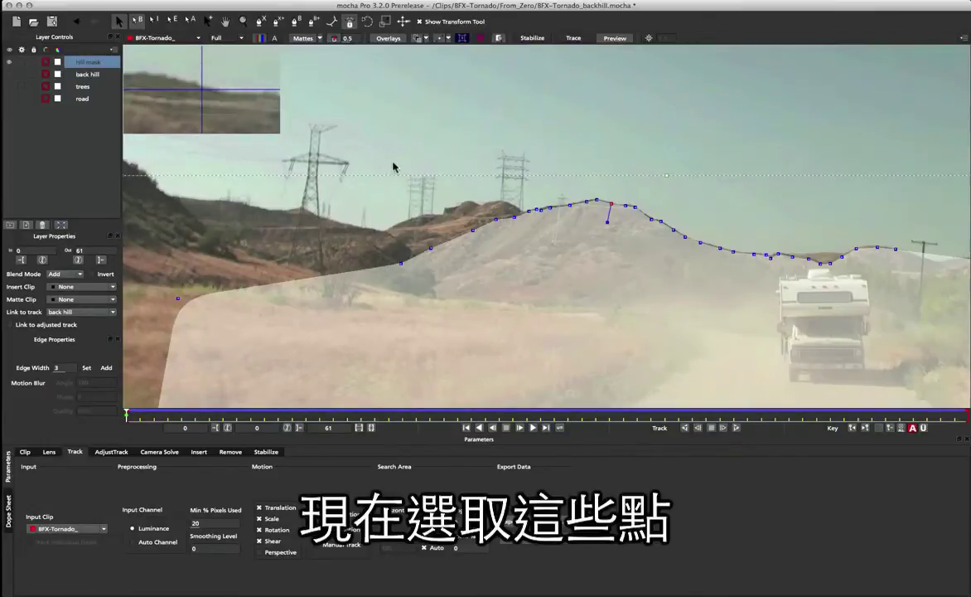
Select all hill mask points along the ridge line, set their edge width to 3 pixels and deselect them
click(416, 260)
drag(453, 325, 844, 311)
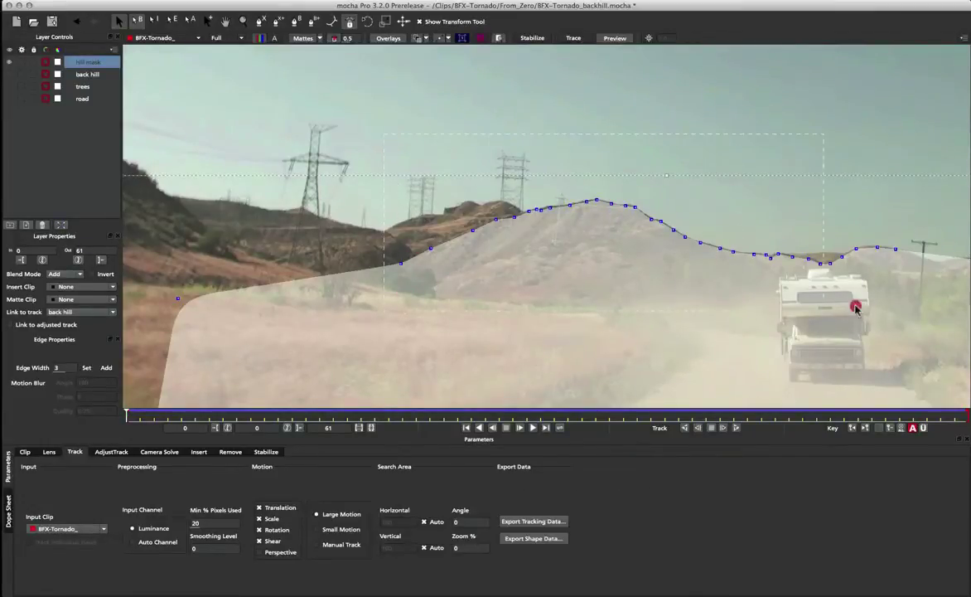
drag(908, 295, 907, 294)
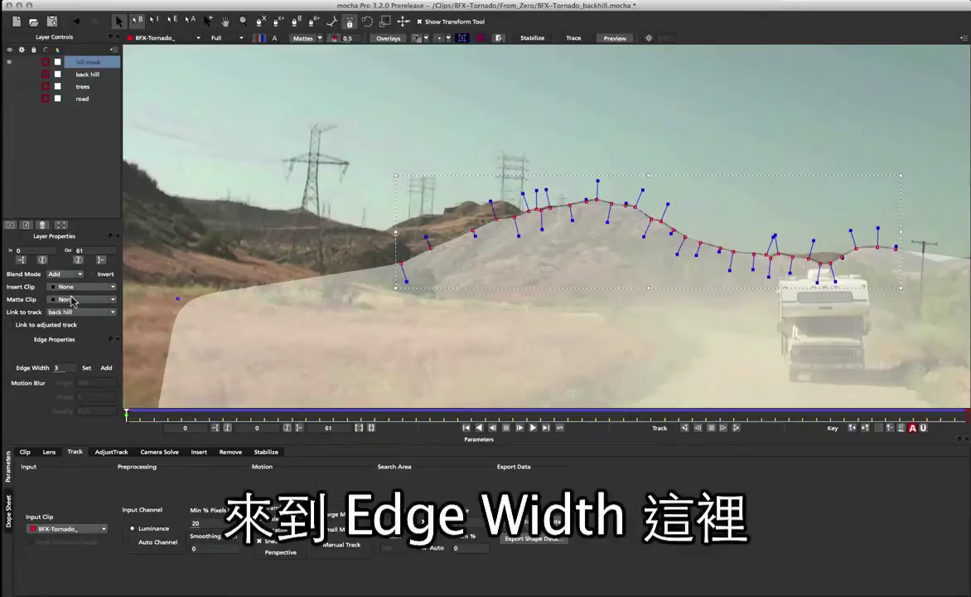
click(57, 367)
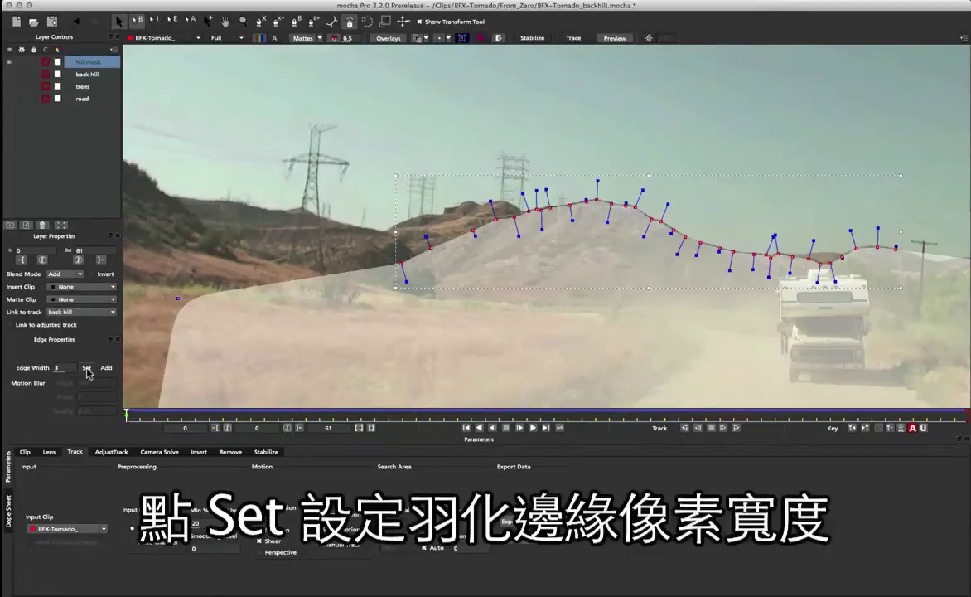
click(88, 368)
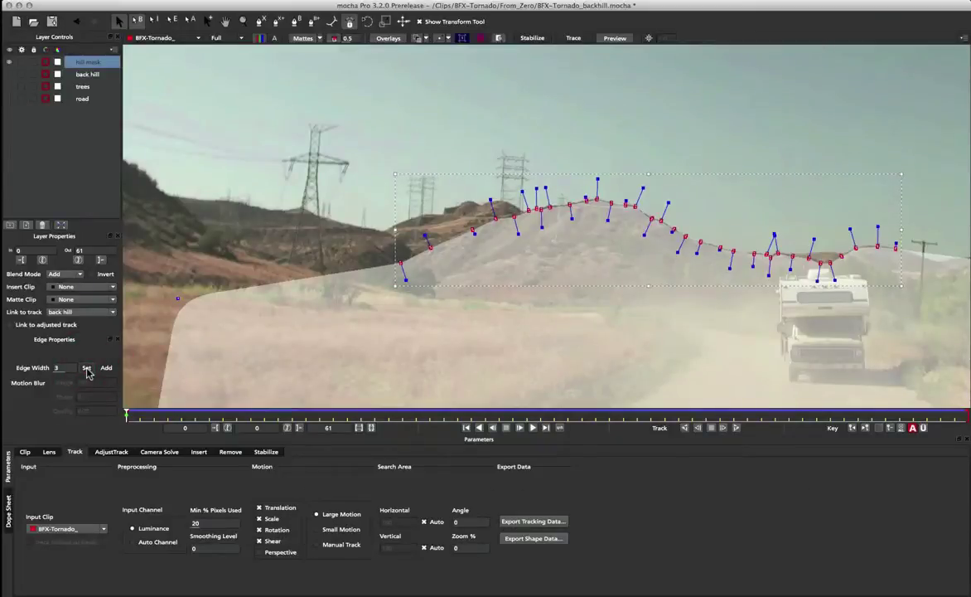
click(694, 200)
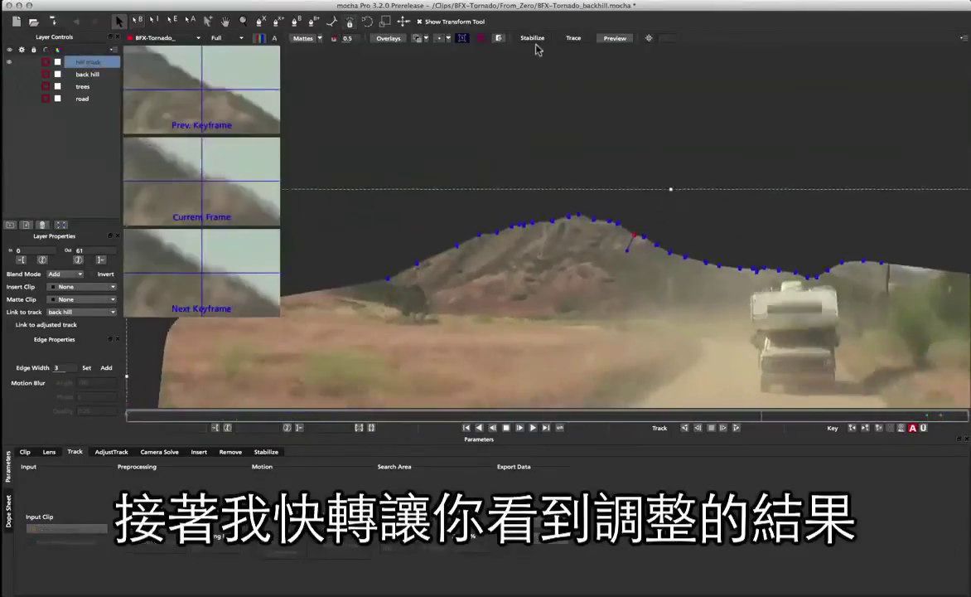
Show the matte colour fill and correct the hill mask's ridge points at frame 30 and on further keyframes through the shot
click(335, 38)
click(516, 164)
click(807, 259)
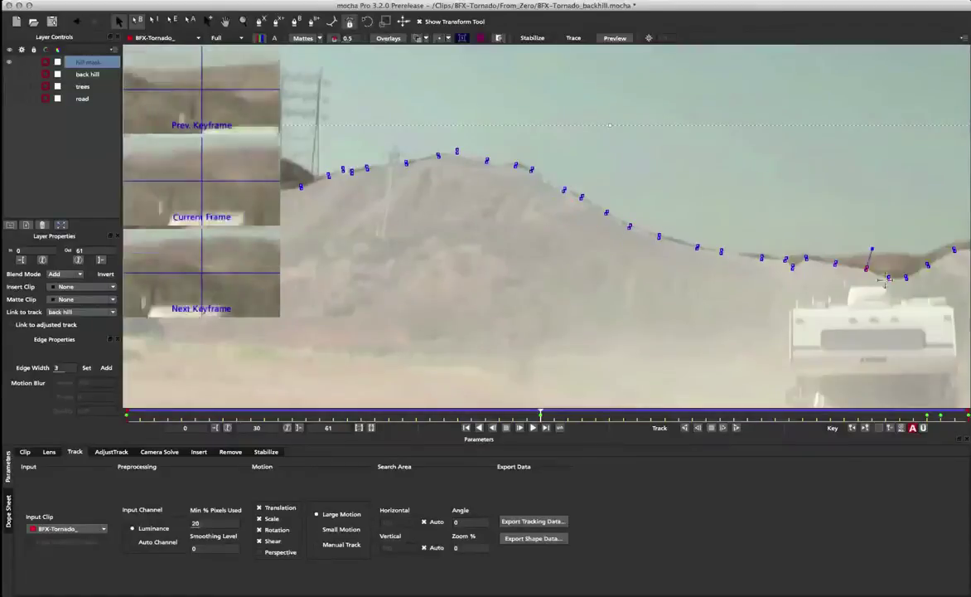
click(889, 278)
scroll(528, 226, down, 3)
click(605, 235)
key(Right)
key(Right)
click(485, 192)
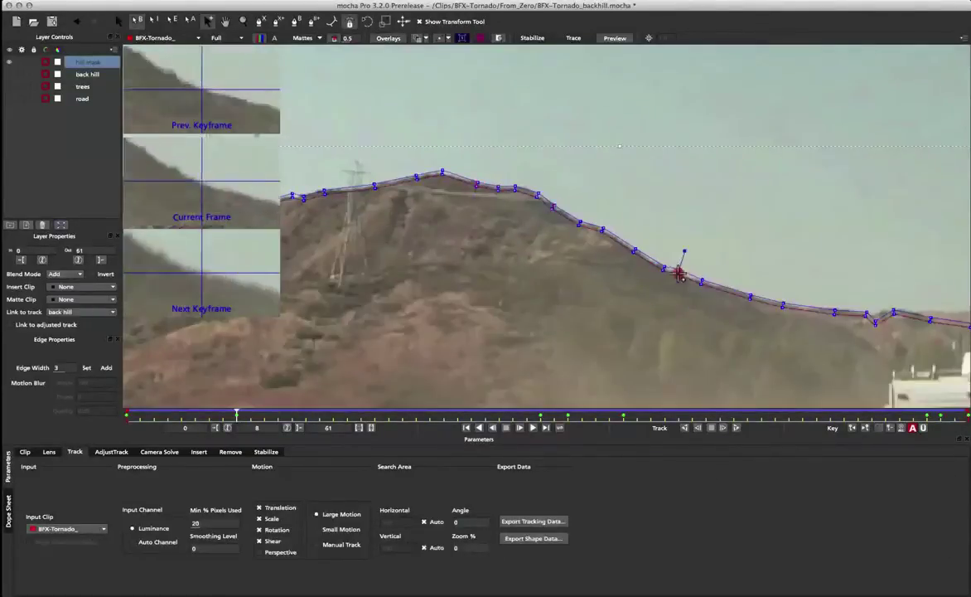
Fit the shot in view, hide the mattes and play from frame 0 to check how the hill mask outline follows the ridge
key(asterisk)
click(549, 414)
click(303, 37)
drag(549, 414, 126, 414)
click(335, 37)
click(335, 38)
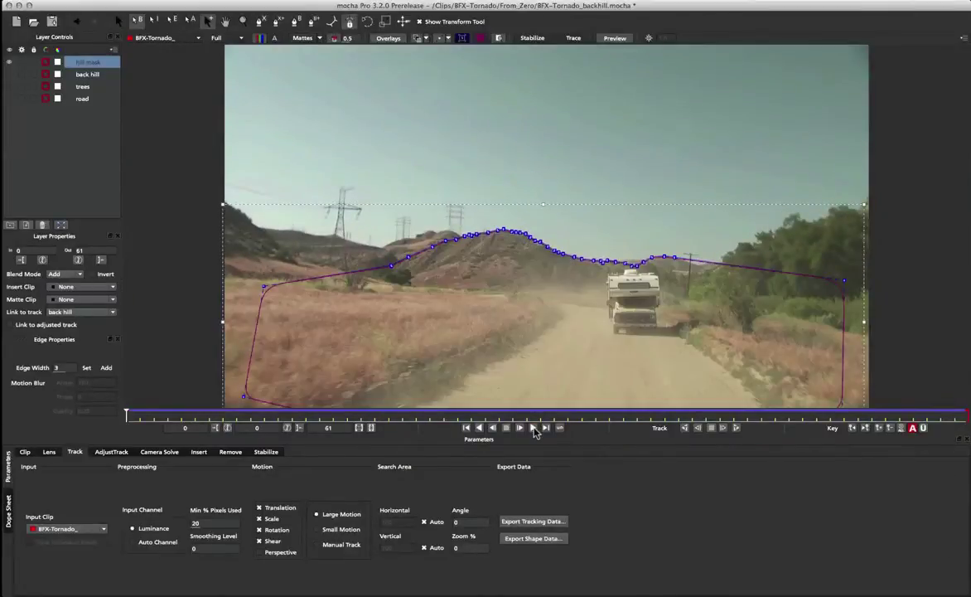
click(533, 427)
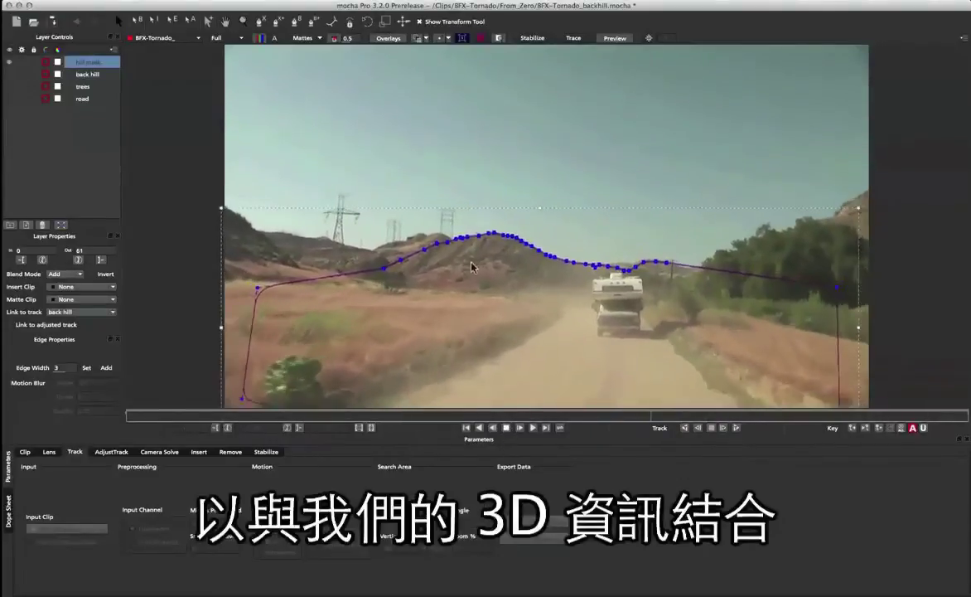
click(504, 427)
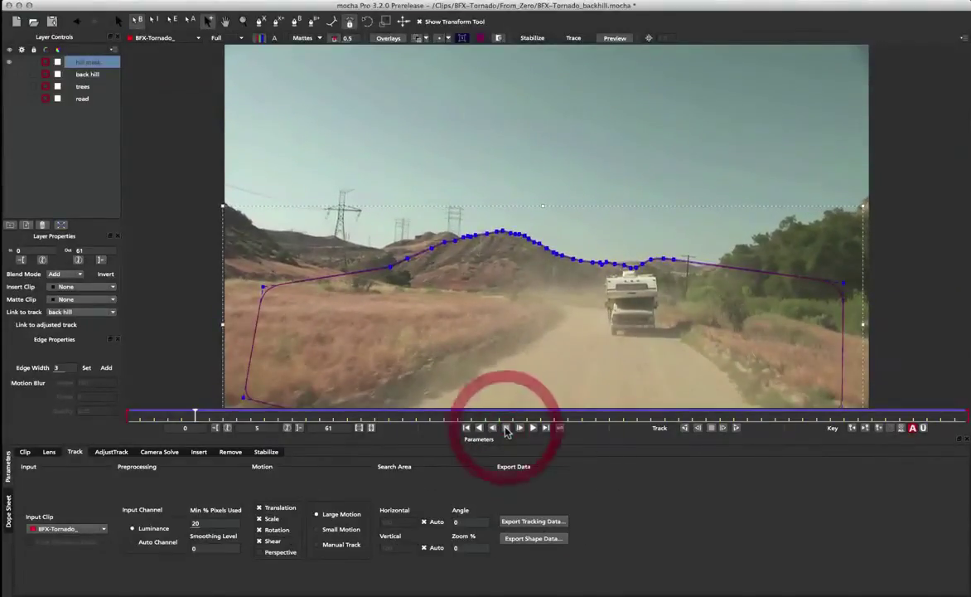
Export the selected hill mask layer's shape data to the clipboard in Nuke v6.2 Roto (*.nk) format
click(528, 540)
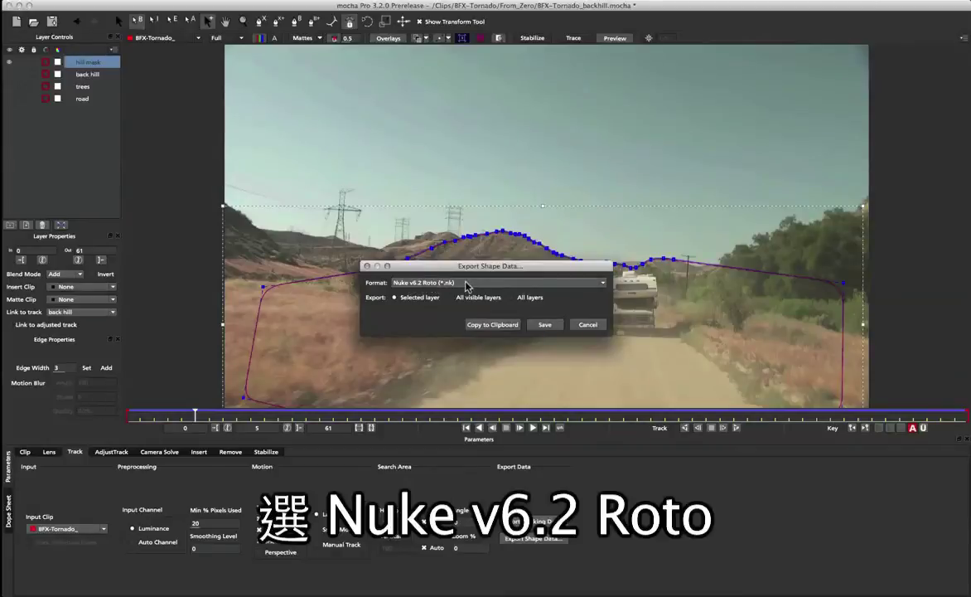
click(481, 326)
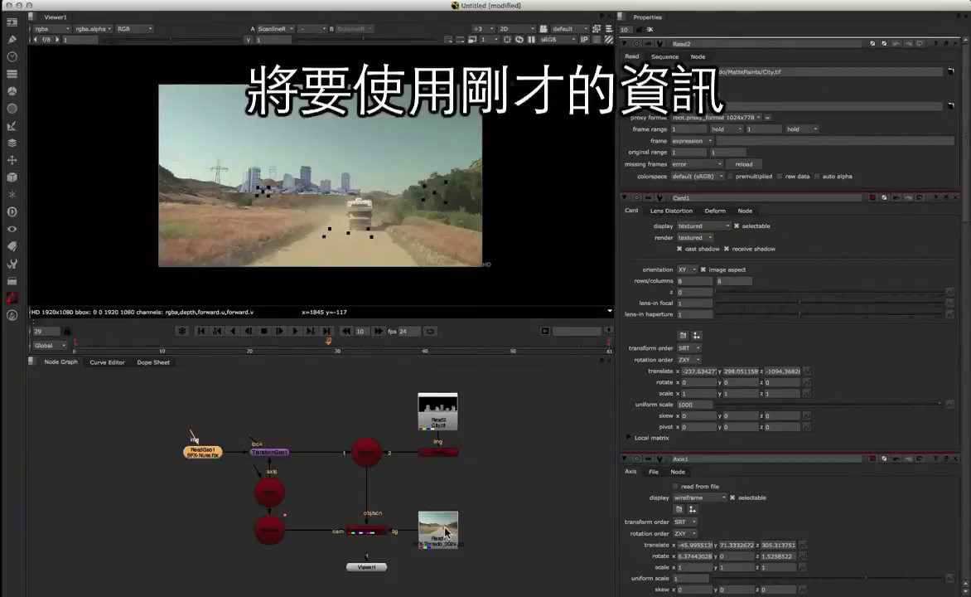
Switch to Nuke and move the Viewer1 node further down to make room below the ScanlineRender node
mouse_move(429, 531)
mouse_down()
mouse_move(443, 516)
mouse_move(443, 531)
mouse_up()
middle_drag(512, 506, 472, 447)
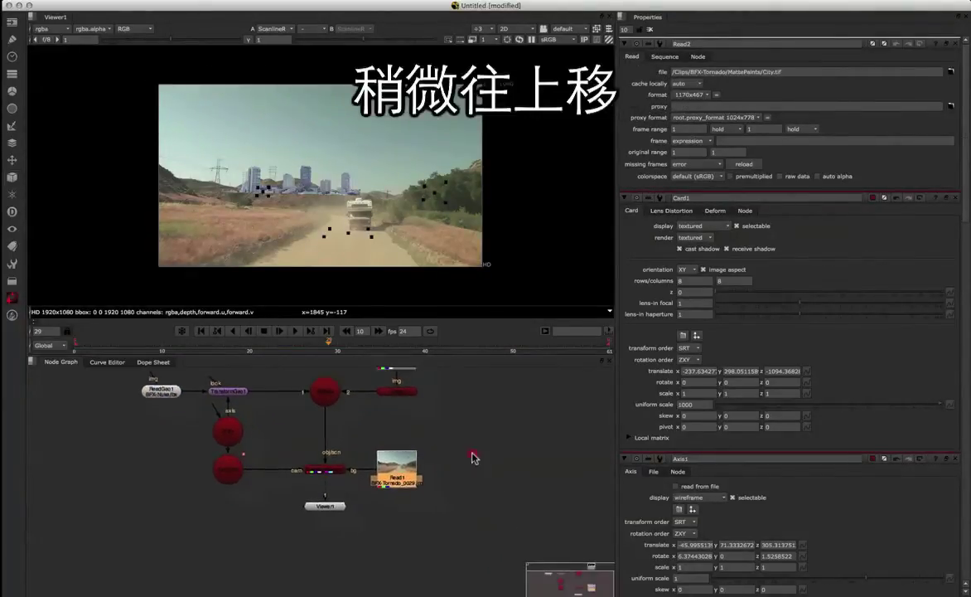
drag(332, 503, 332, 576)
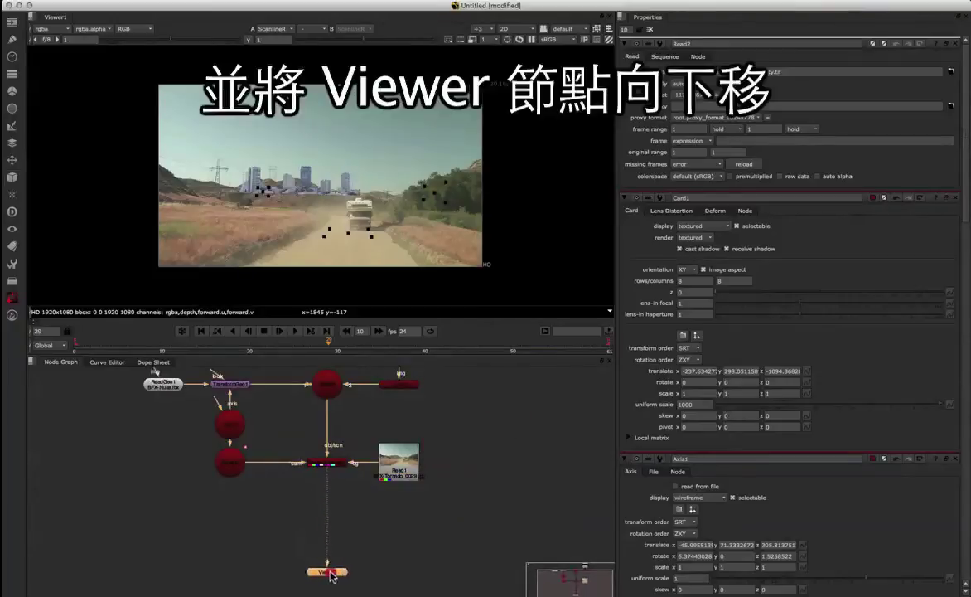
Paste the exported Roto node under the Read1 footage and reconnect the ScanlineRender bg input directly to Read1
drag(407, 456, 415, 454)
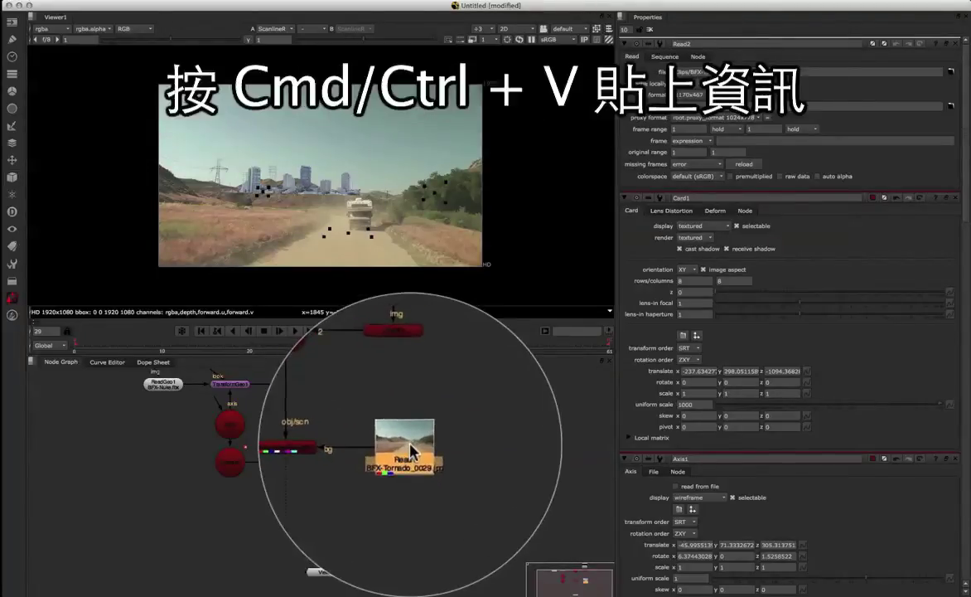
key(super+v)
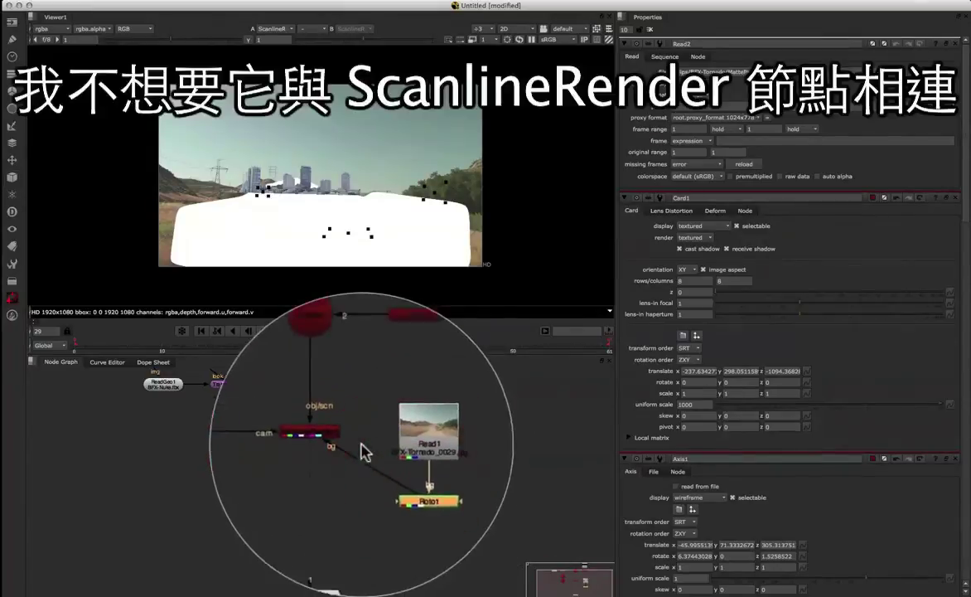
drag(334, 450, 394, 452)
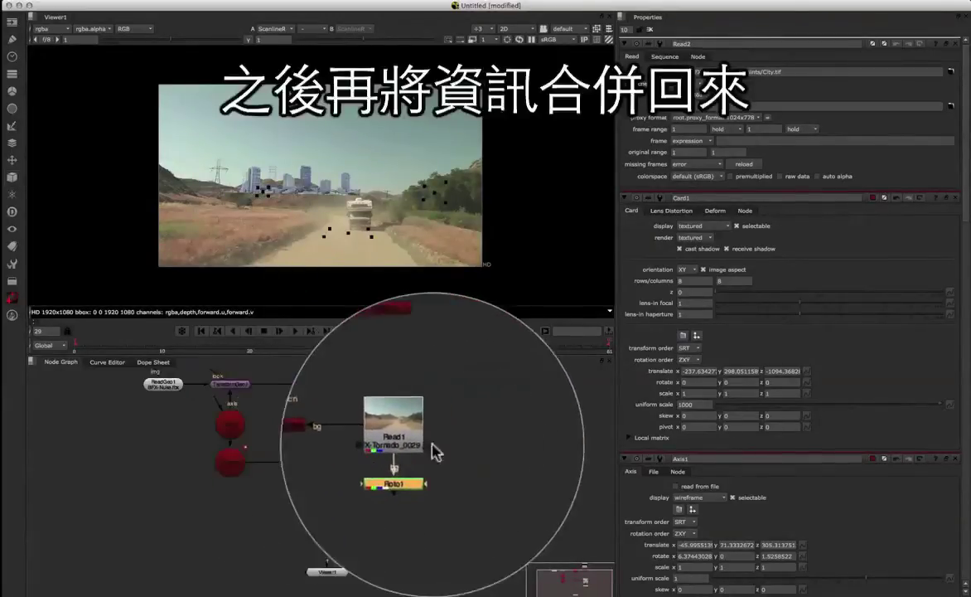
click(405, 456)
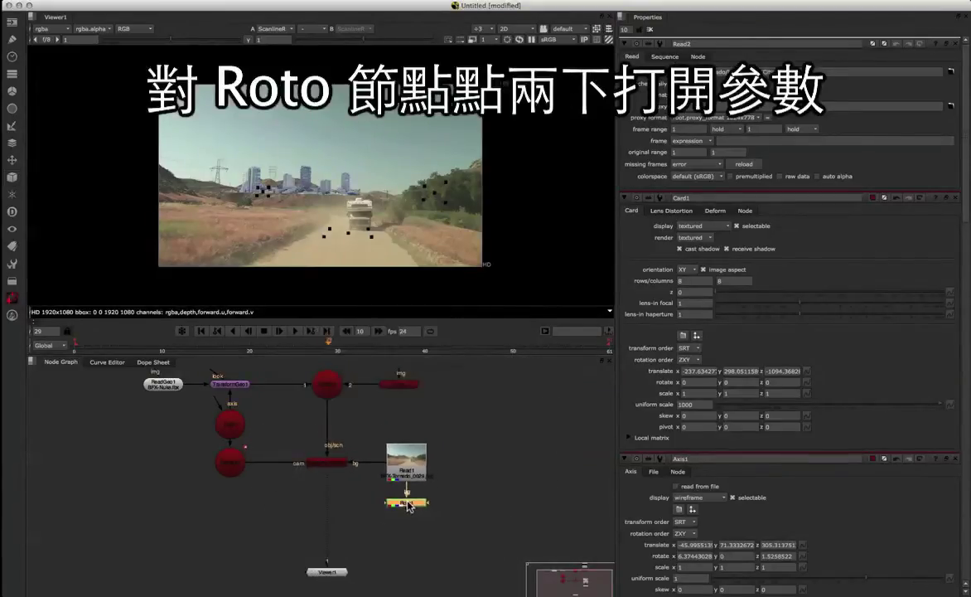
Open the Roto1 node's properties, set premultiply to rgba and set the output to alpha
double_click(413, 503)
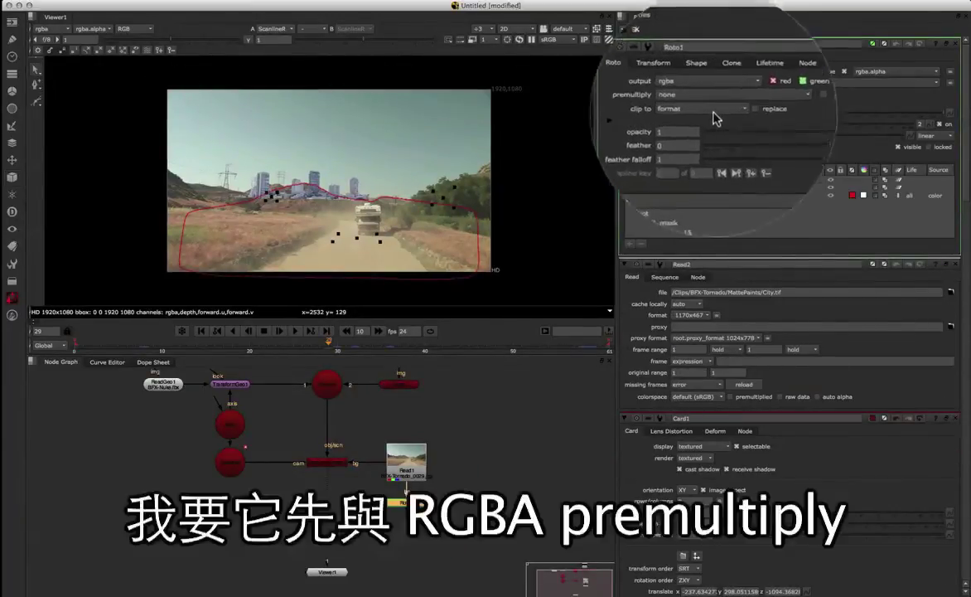
click(701, 133)
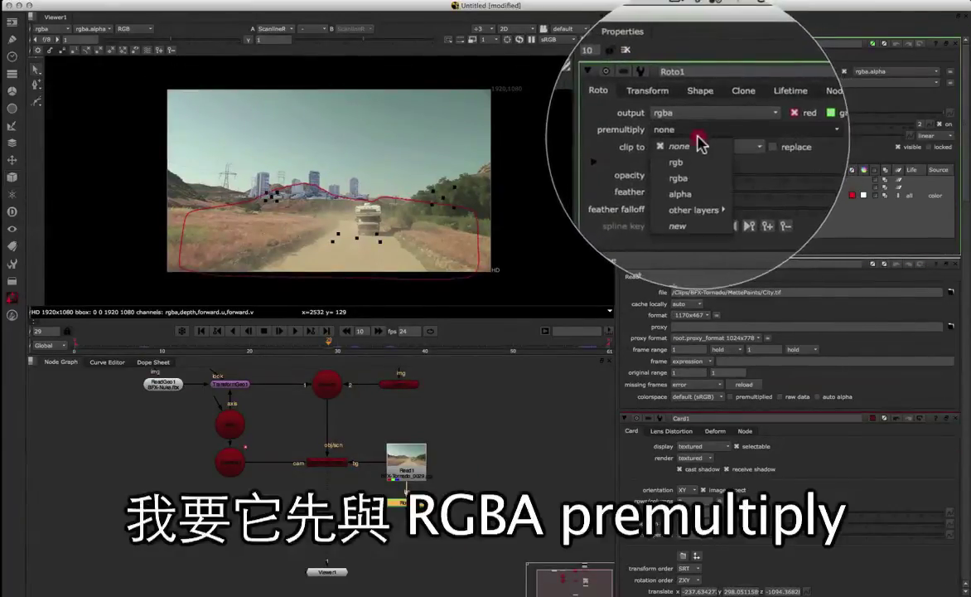
click(695, 145)
click(688, 77)
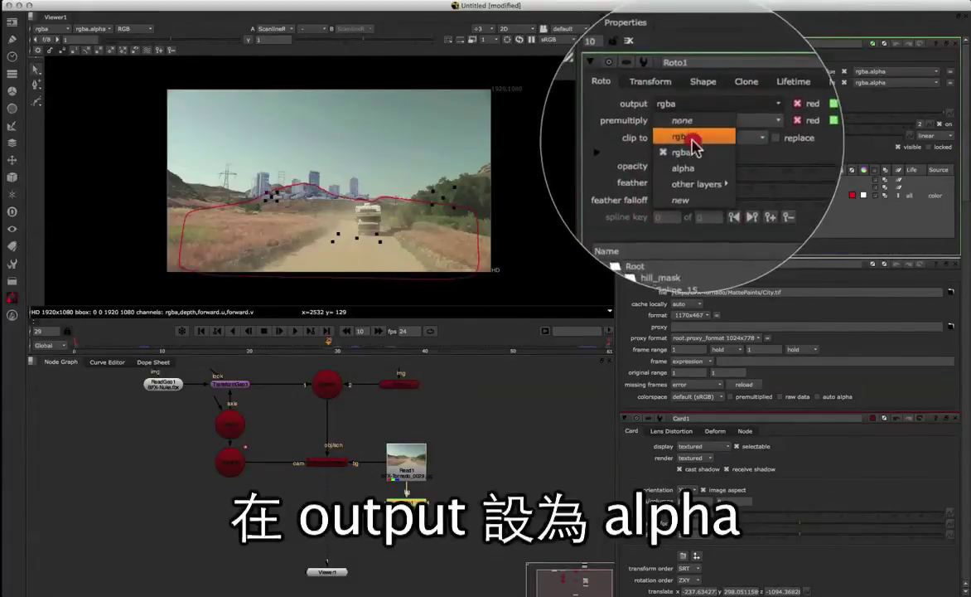
click(684, 178)
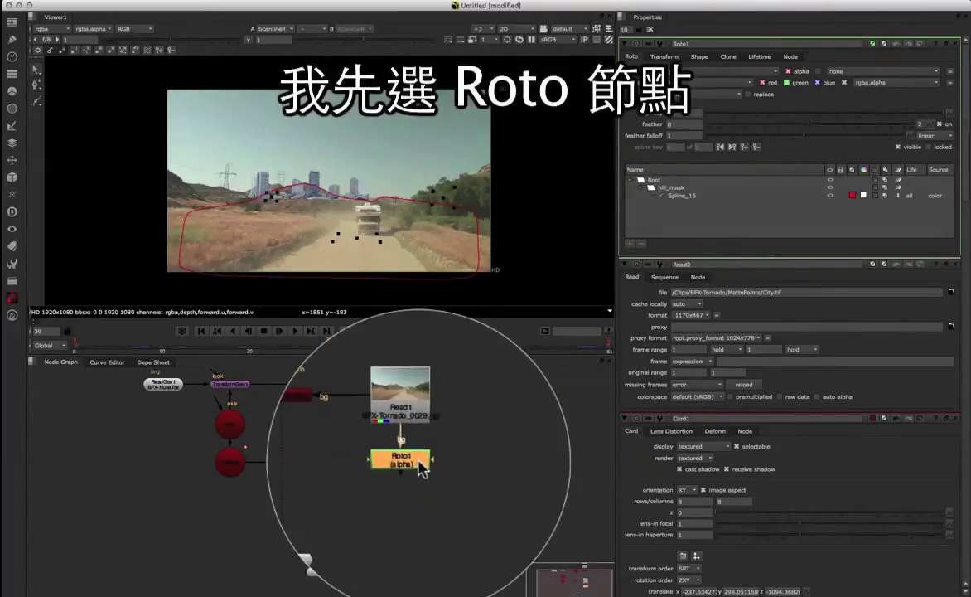
Merge Roto1 over the ScanlineRender result with a Merge node placed above the viewer, using Roto1 as the A input
shift+click(339, 442)
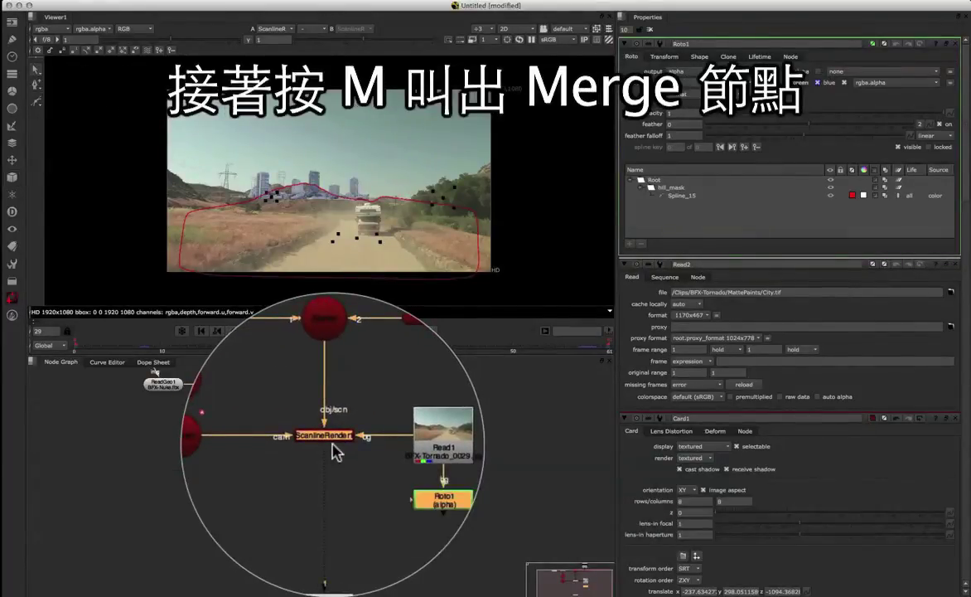
key(m)
drag(404, 482, 343, 480)
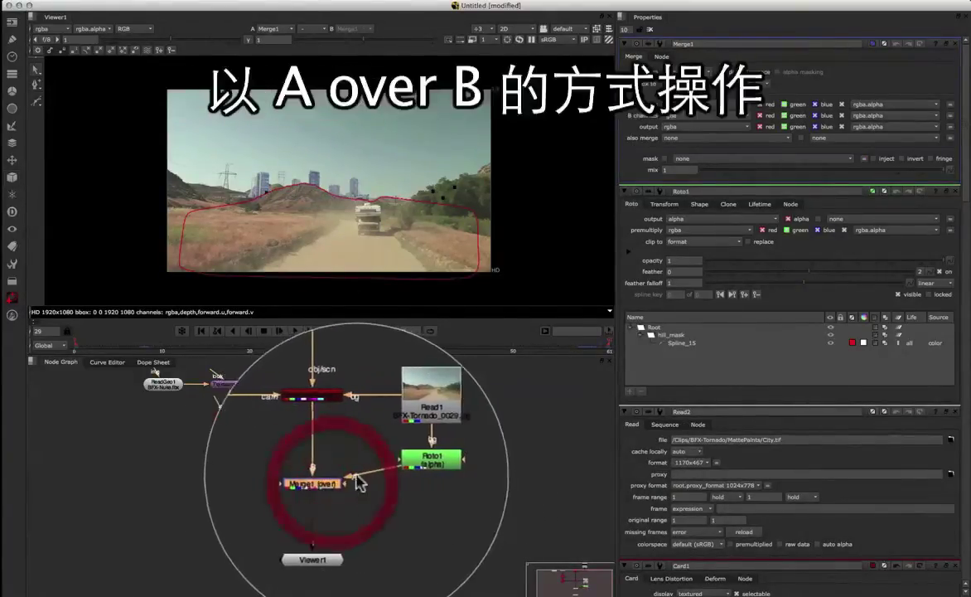
drag(401, 465, 400, 480)
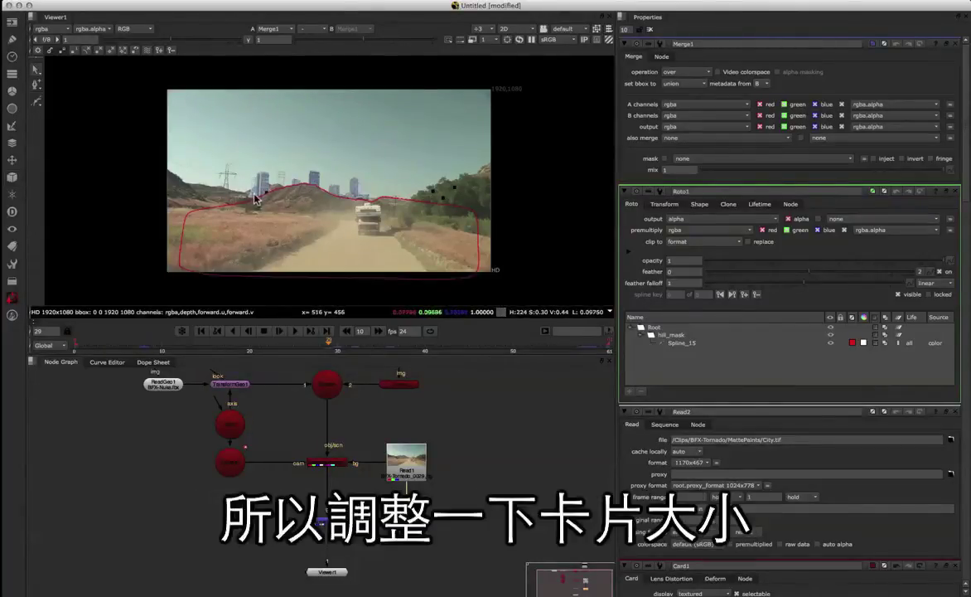
Open the Card1 node's properties and adjust its uniform scale, trying 990 and 600 before setting it to 900
double_click(409, 385)
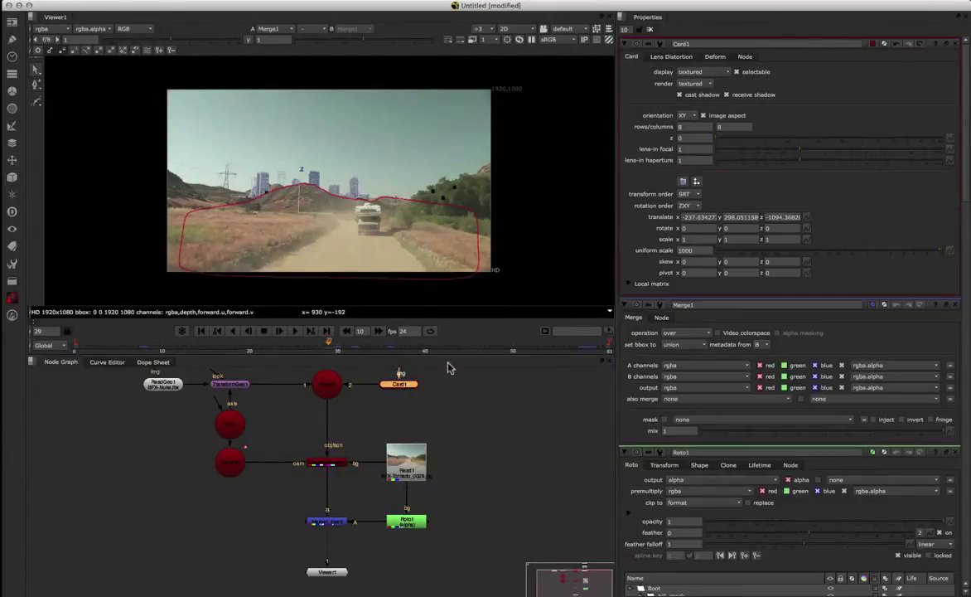
click(696, 250)
text(1000)
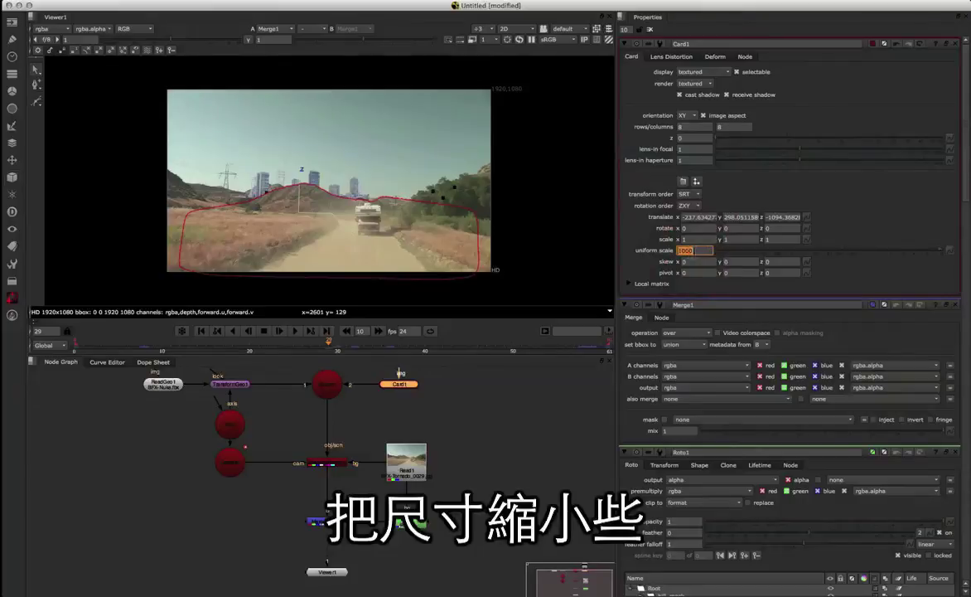
double_click(694, 250)
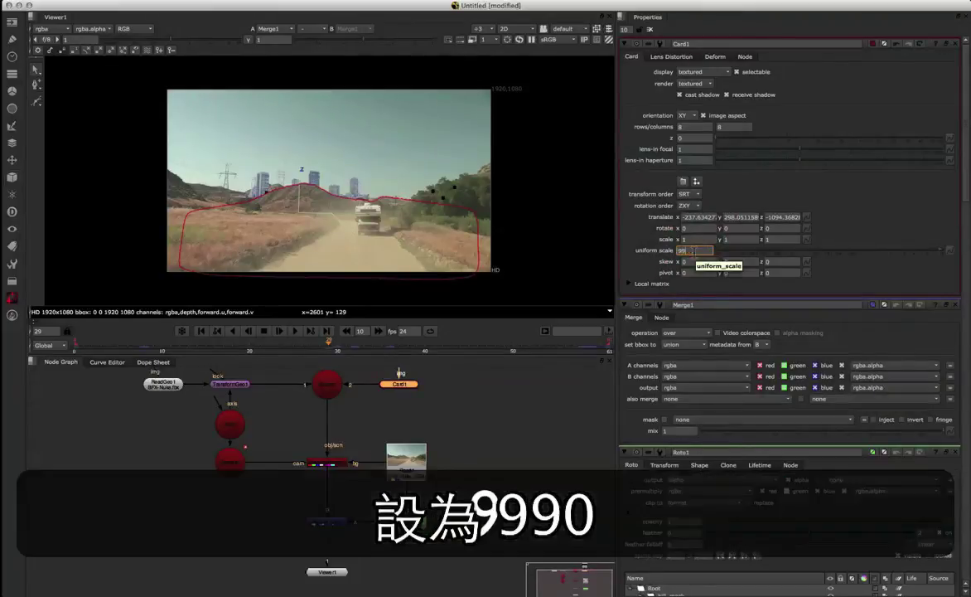
text(990)
key(Return)
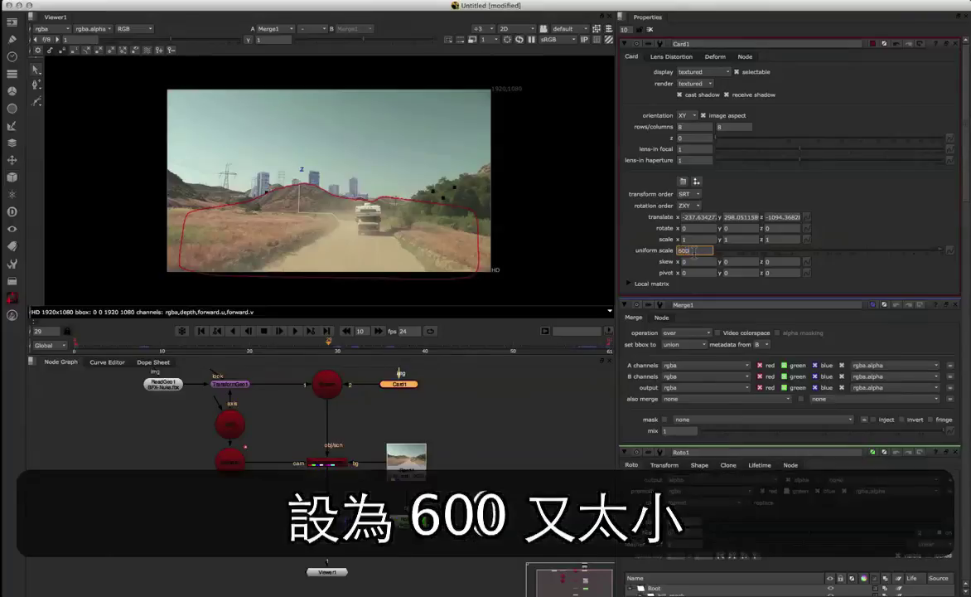
key(Return)
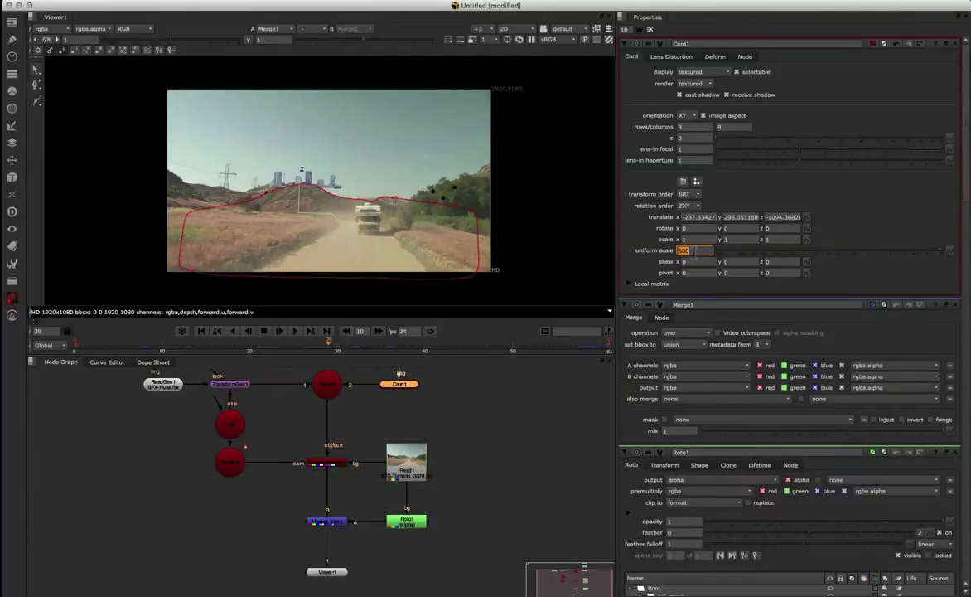
text(900)
key(Return)
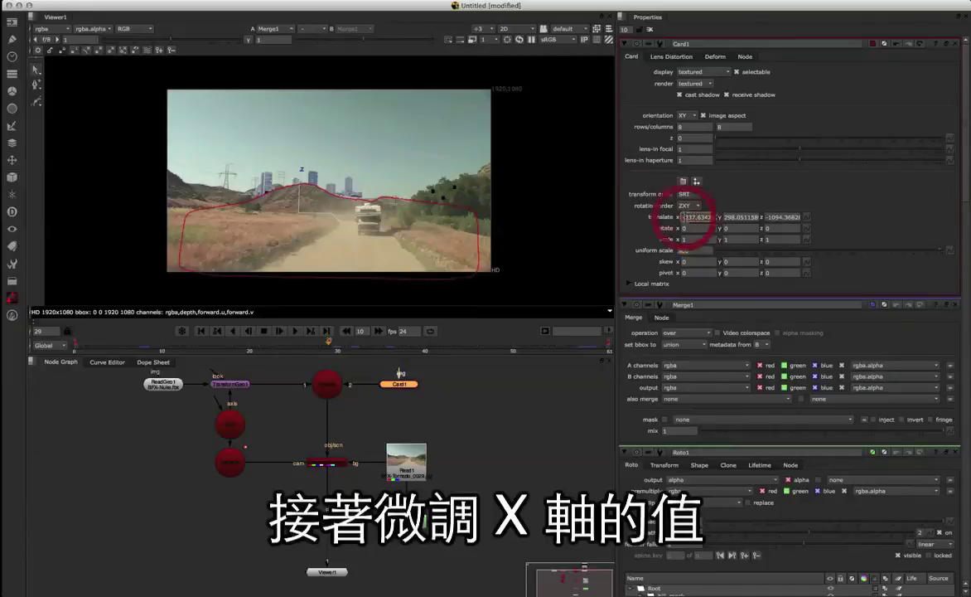
Shift the city card right and down behind the hill, setting translate x to about -107.63 and y to about 258.05
key(Up)
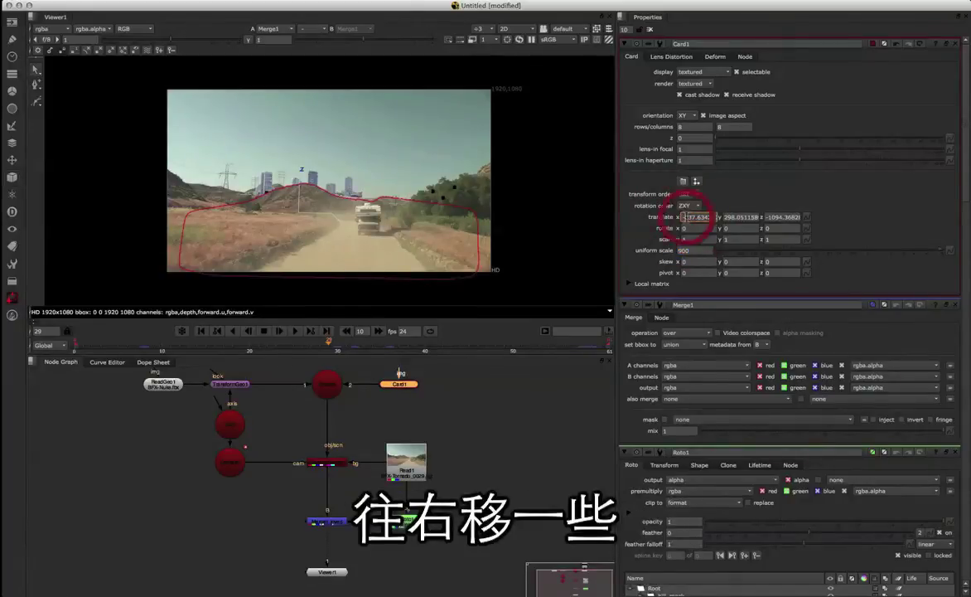
key(Up)
key(Up)
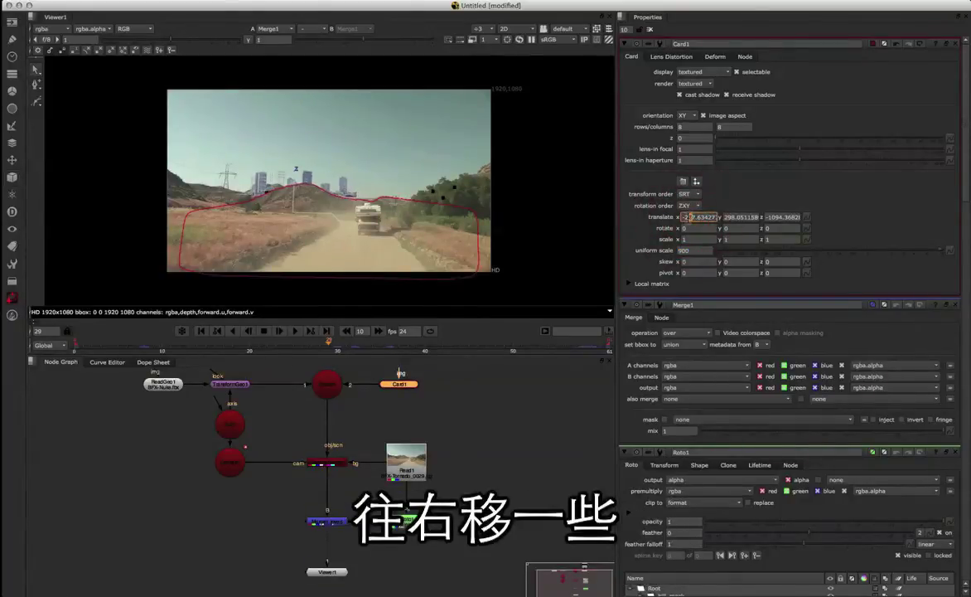
key(Up)
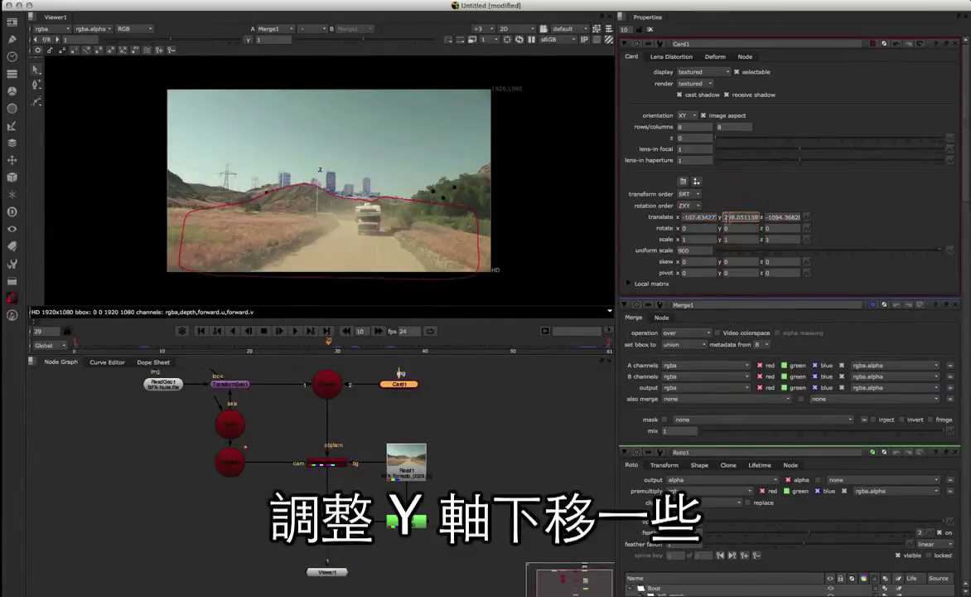
key(Down)
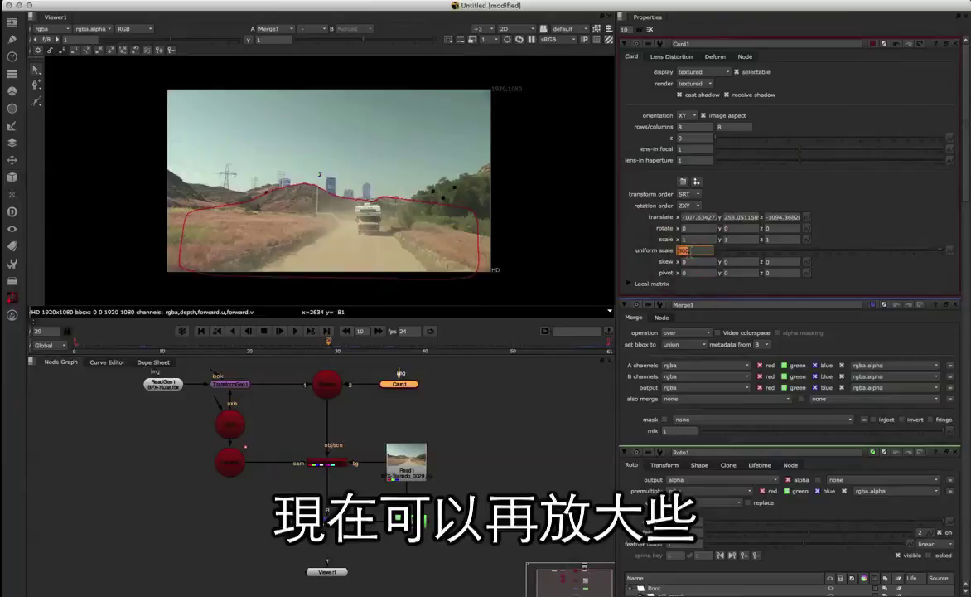
Enlarge the city card by trying a uniform scale of 950 and setting 970, and fine-tune its y translate at about 258.05
text(950)
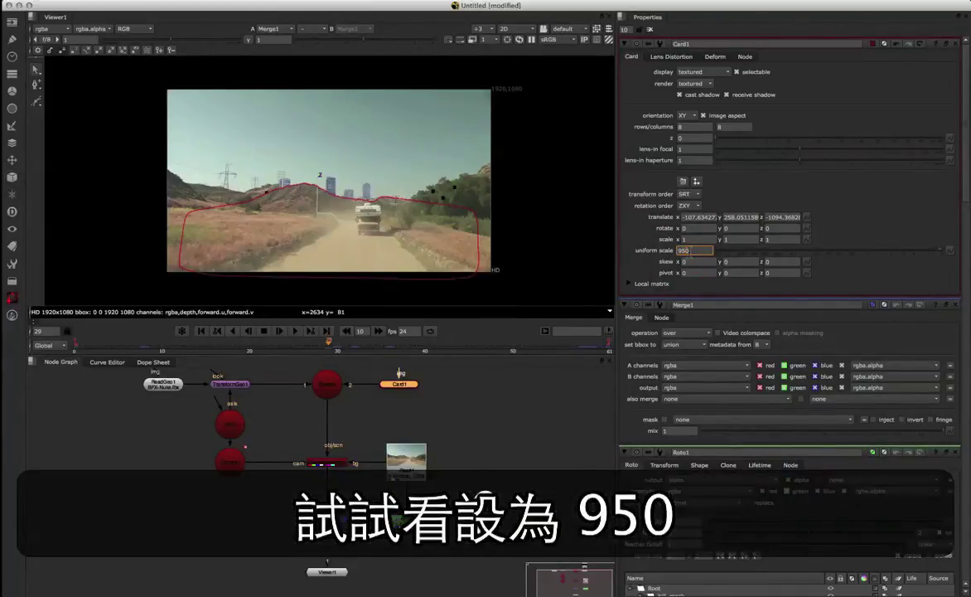
key(Return)
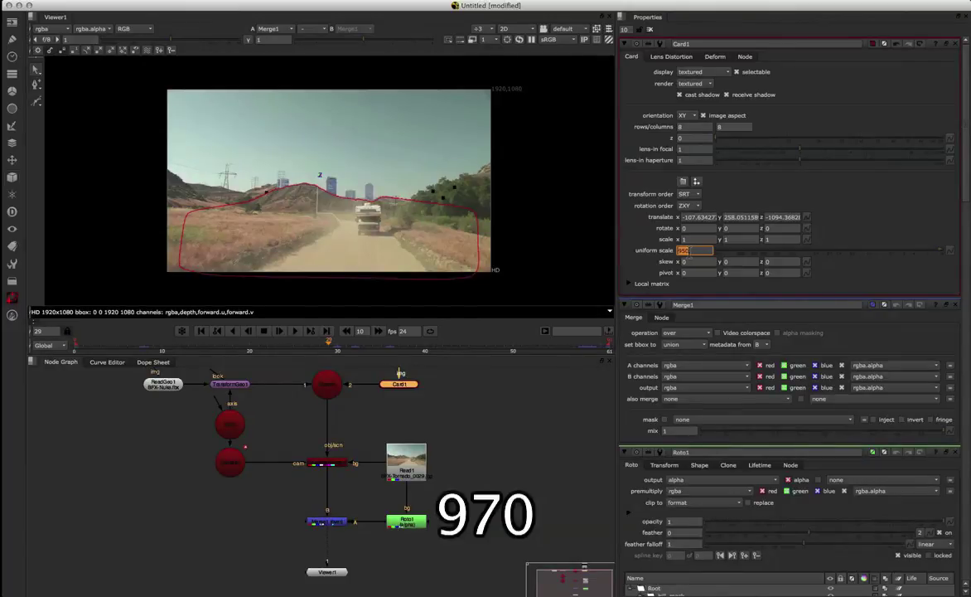
text(970)
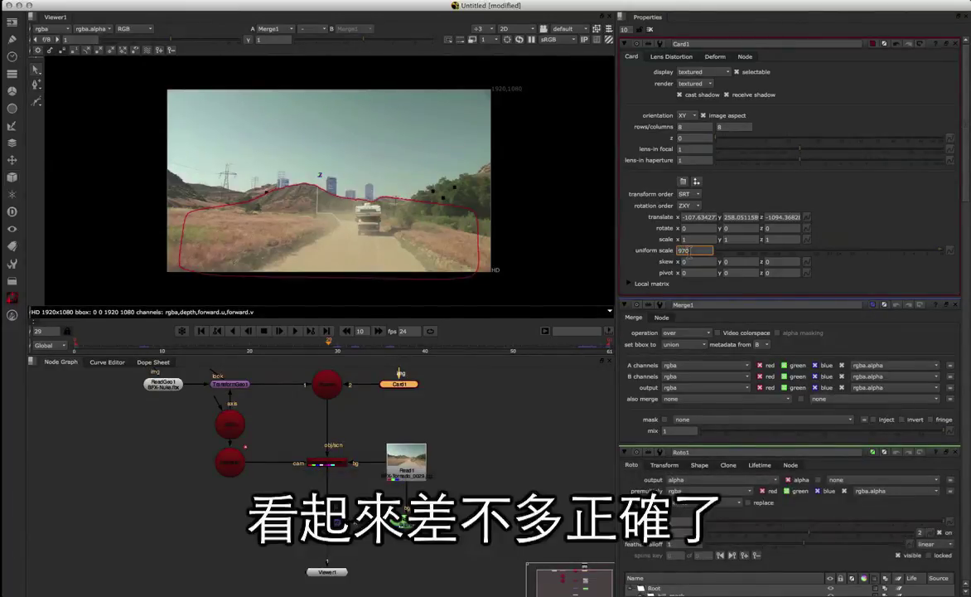
key(Return)
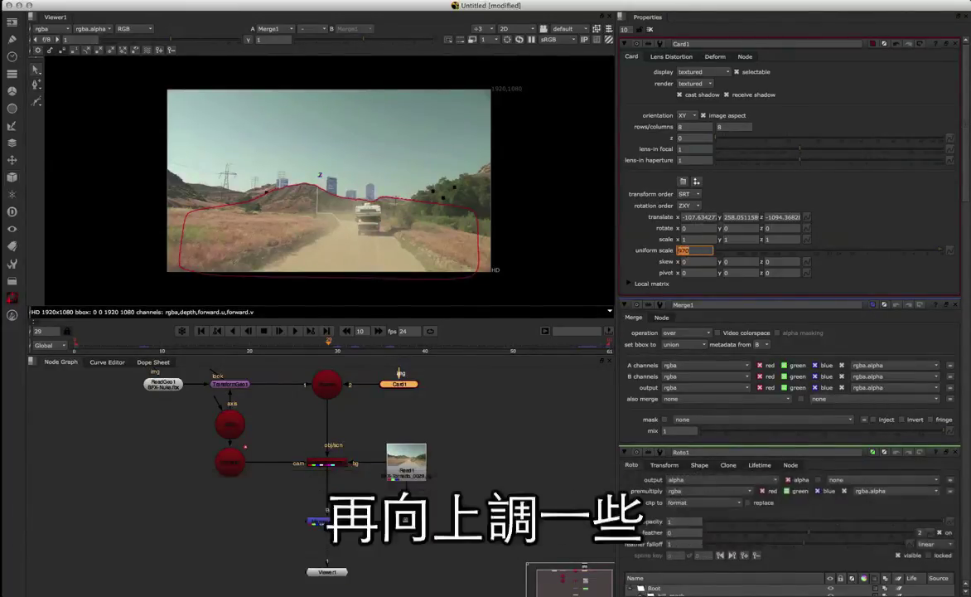
key(Up)
key(Up)
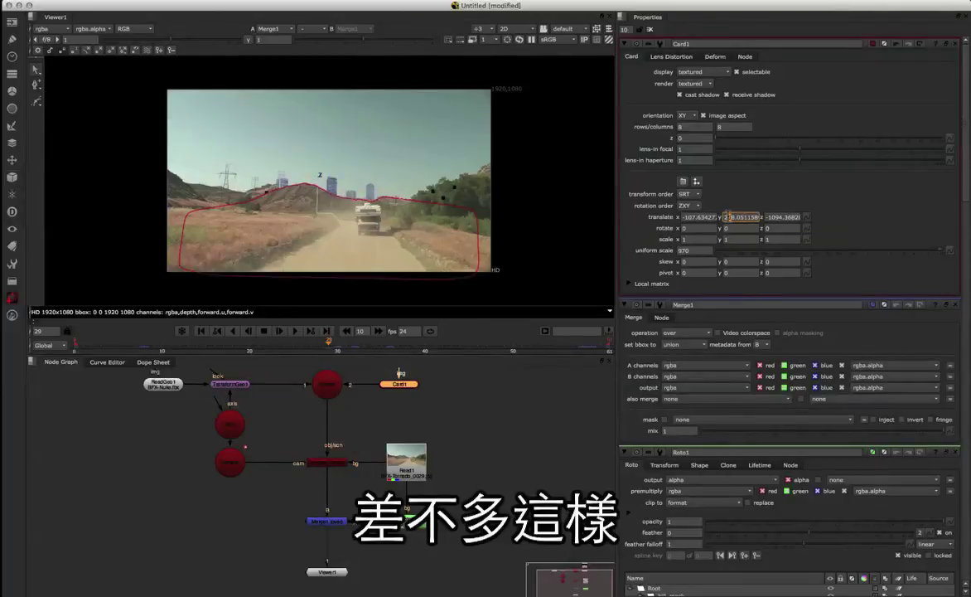
click(499, 419)
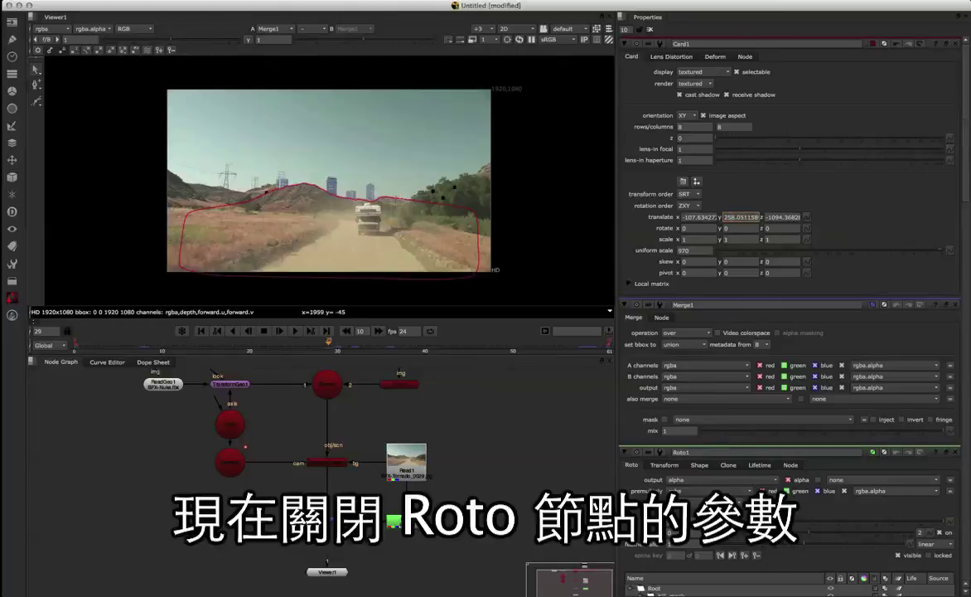
Close the Roto1 properties to hide the spline overlay and play the composite from the first frame
click(954, 452)
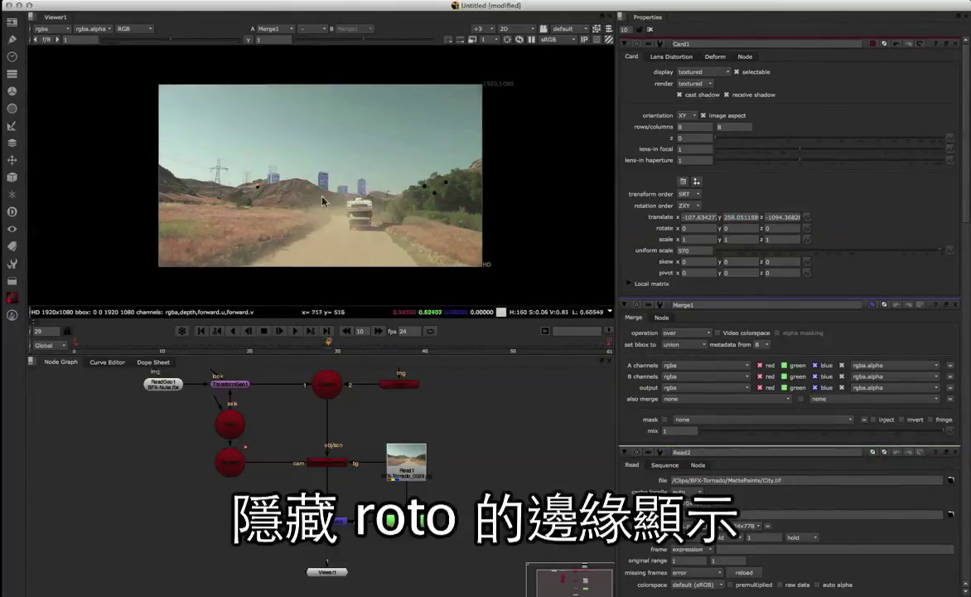
click(202, 331)
click(296, 331)
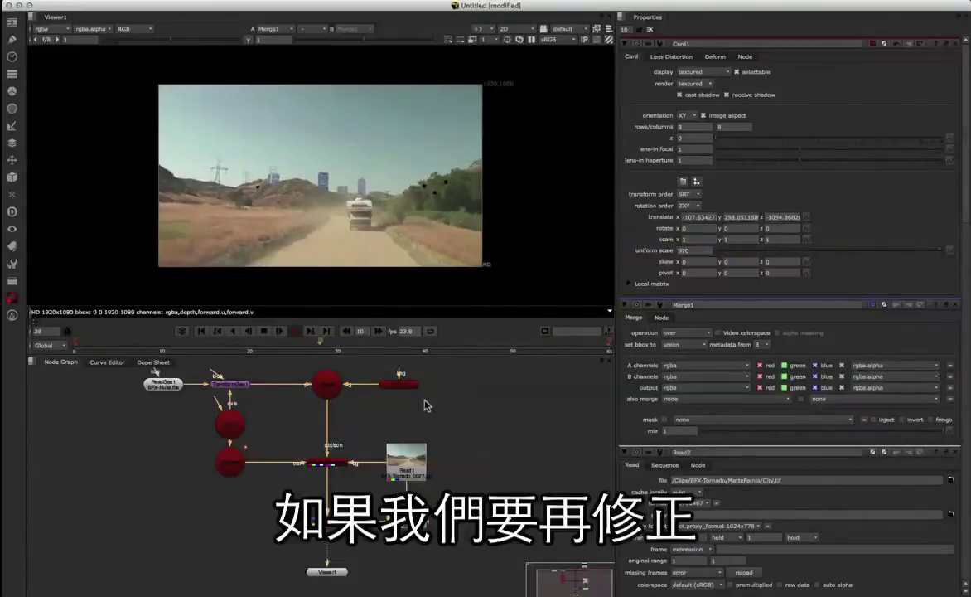
Disable the ReadGeo1 node to hide the point geometry in the render and review the city skyline during playback
click(163, 383)
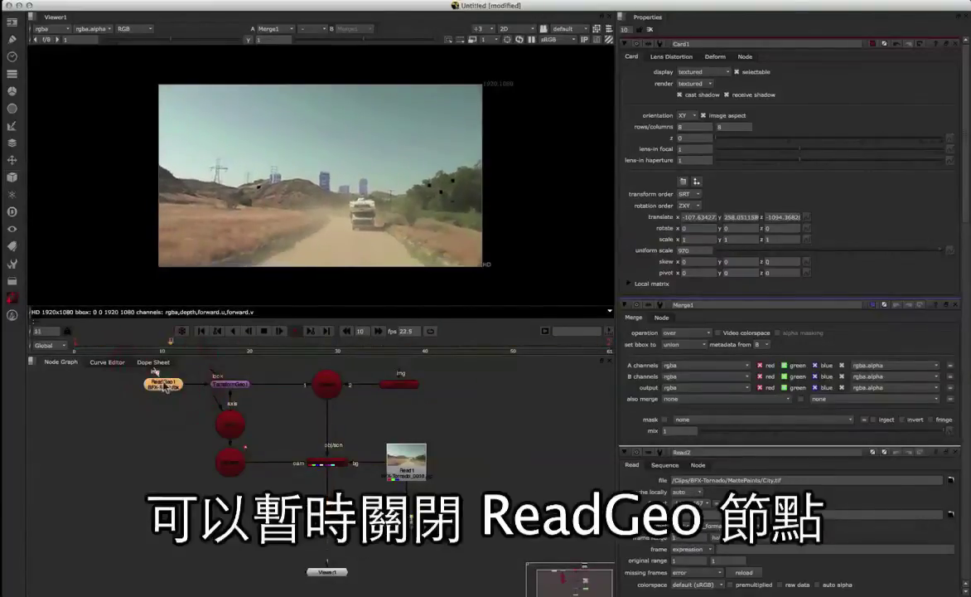
key(d)
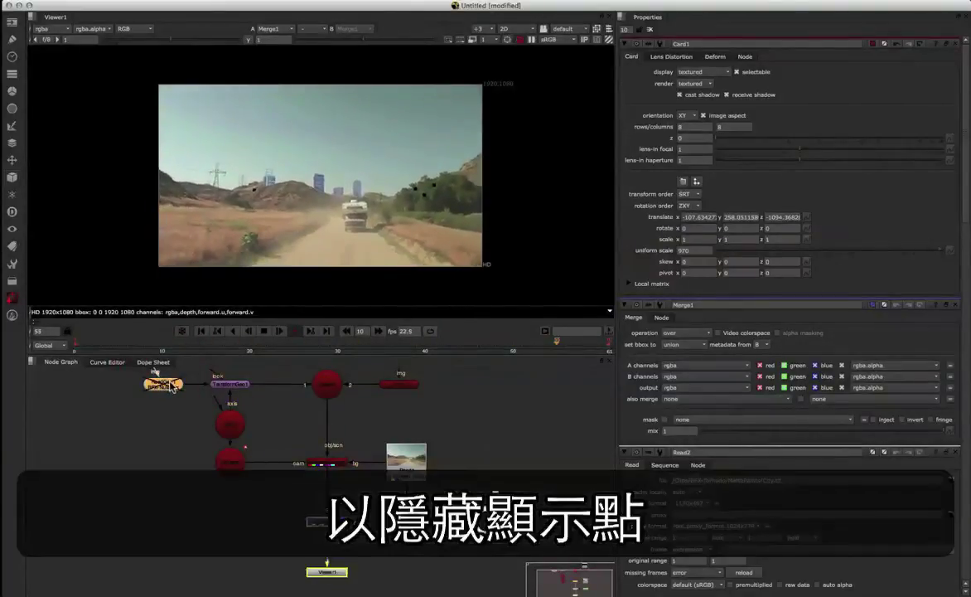
click(326, 461)
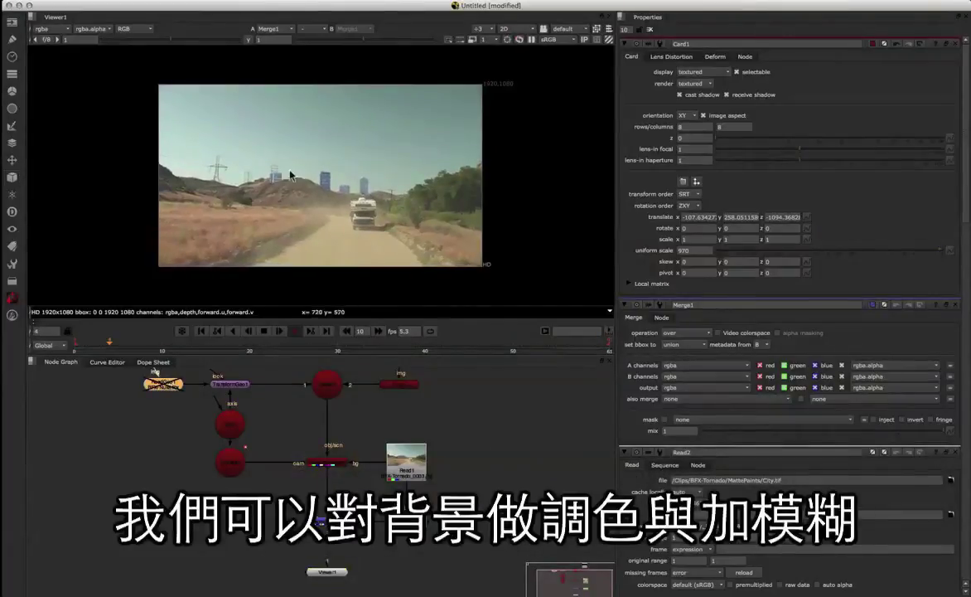
click(223, 173)
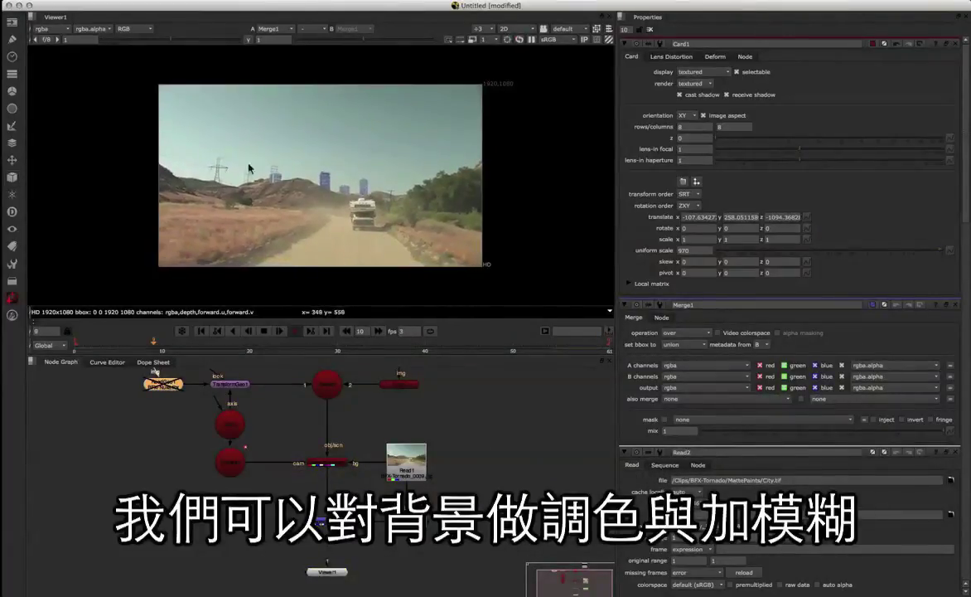